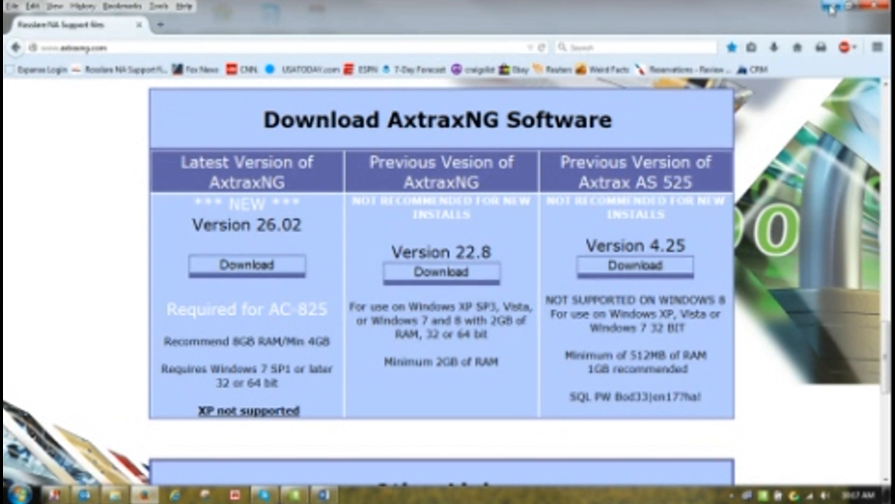
Minimize the Firefox AxtraxNG download page to reveal the desktop
{"action": "left_click", "coordinate": [832, 9]}
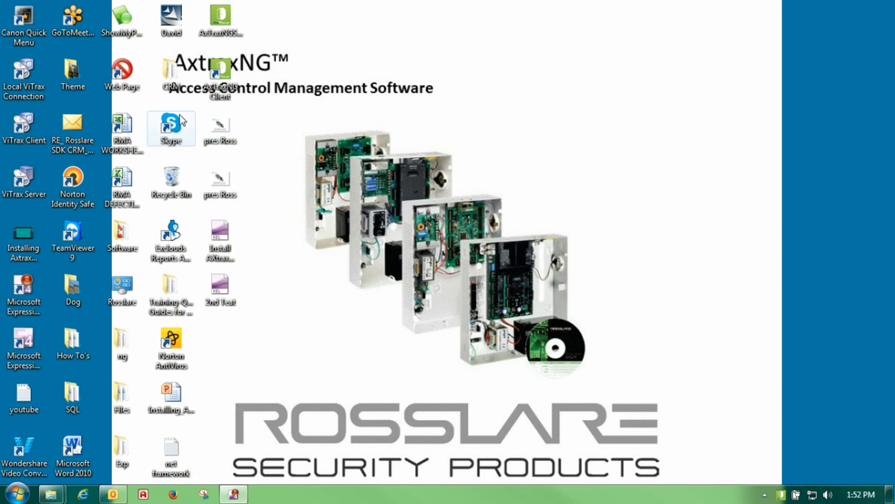
Launch AxTraxNG Client from its desktop icon and log on as Administrator with the administrator password
{"action": "double_click", "coordinate": [228, 69]}
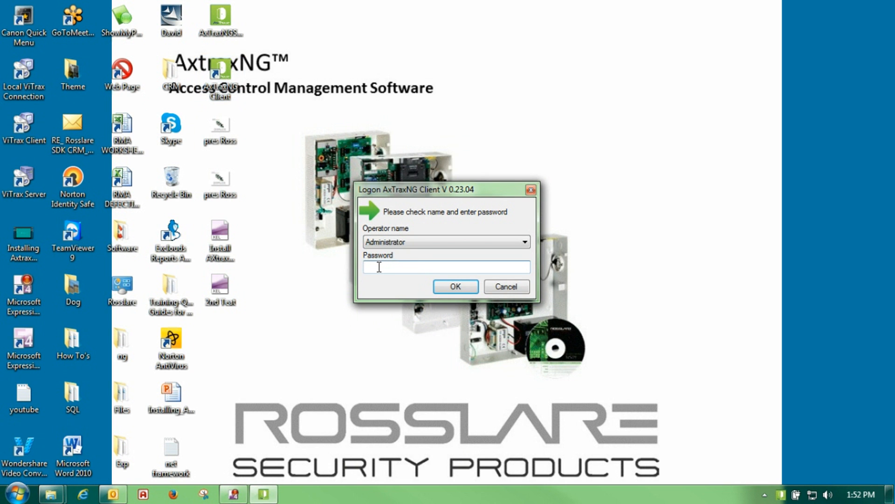
{"action": "type", "text": "admin"}
{"action": "key", "text": "Return"}
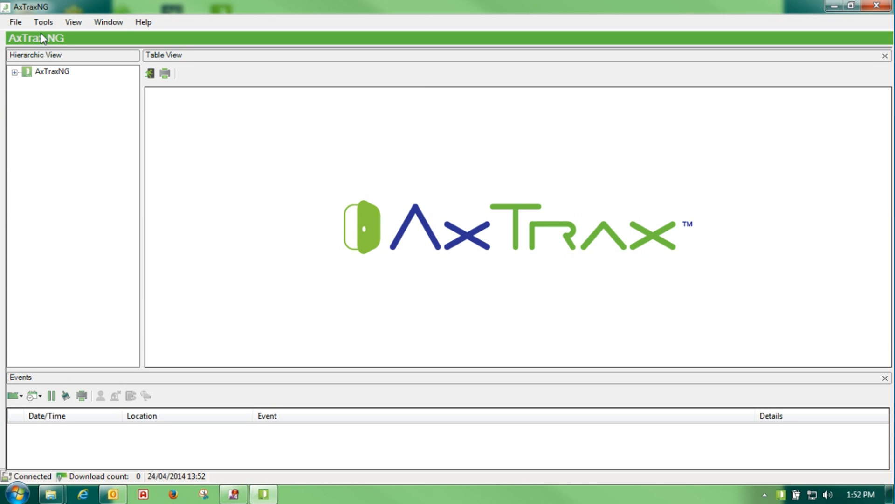
Set the language to English (USA) in Tools > Options and expand the AxTraxNG tree
{"action": "left_click", "coordinate": [43, 20]}
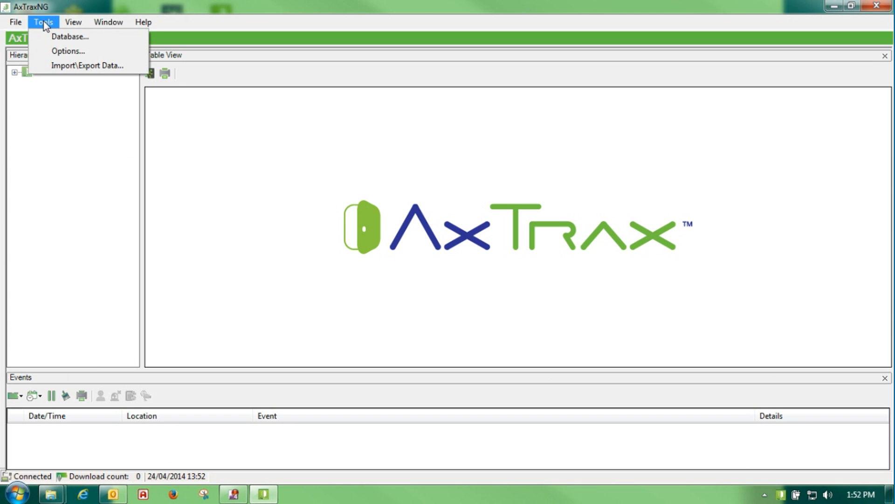
{"action": "left_click", "coordinate": [65, 51]}
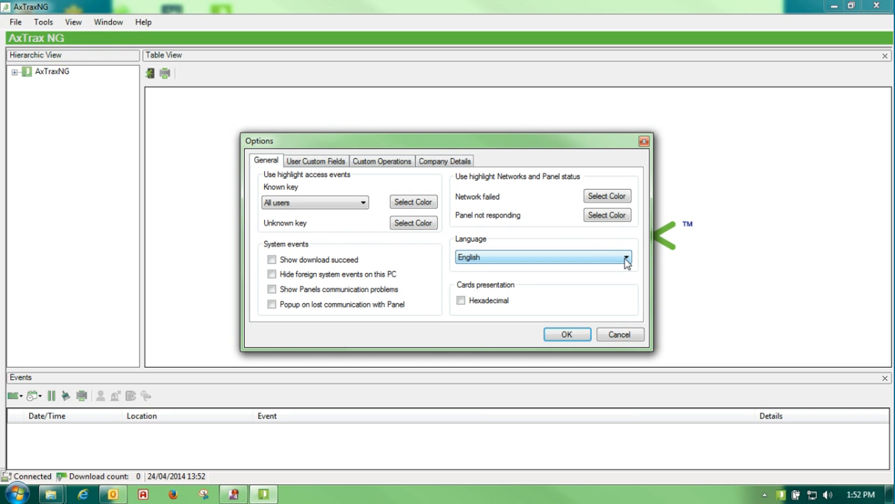
{"action": "left_click", "coordinate": [624, 258]}
{"action": "left_click", "coordinate": [496, 439]}
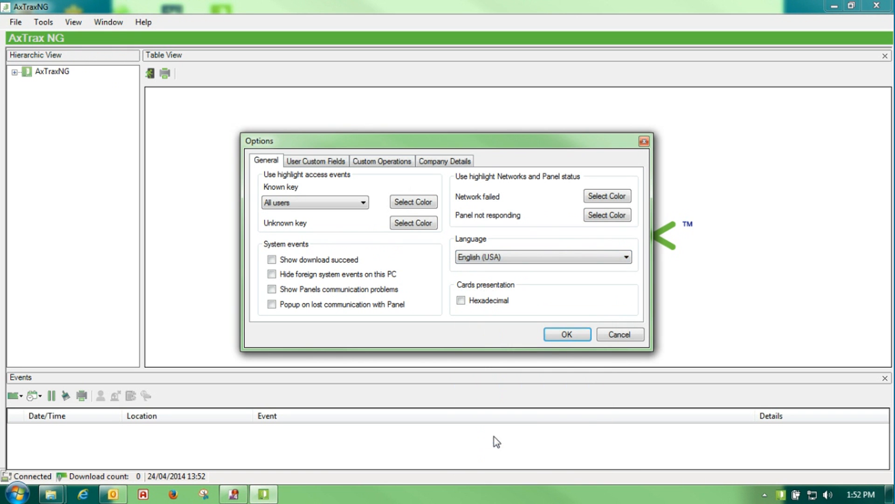
{"action": "left_click", "coordinate": [562, 334]}
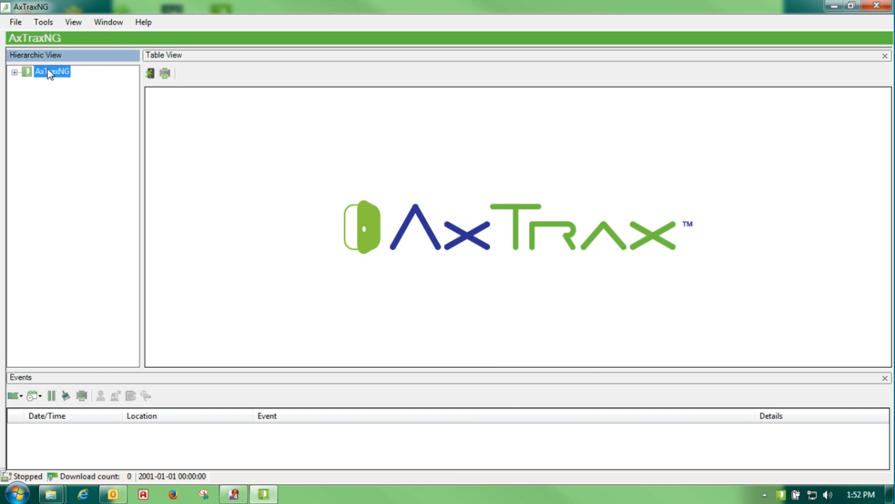
{"action": "left_click", "coordinate": [15, 73]}
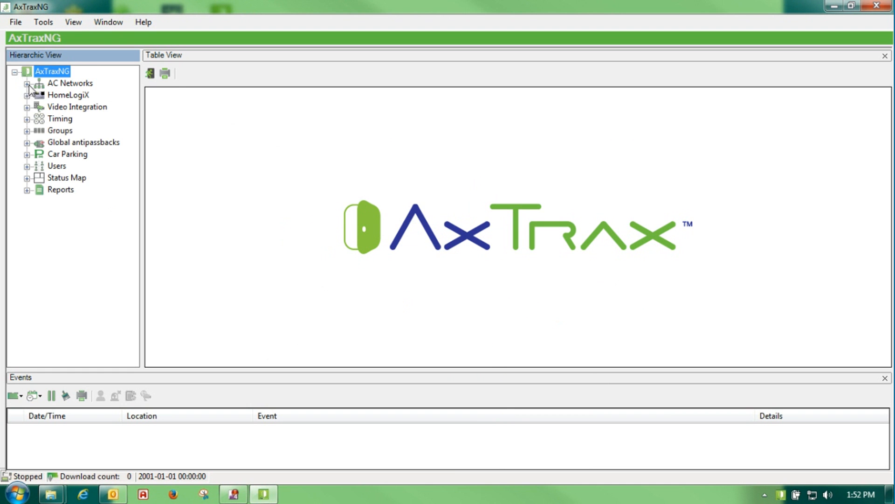
Insert a new AC network of type TCP/IP and search the LAN for controllers
{"action": "left_click", "coordinate": [56, 83]}
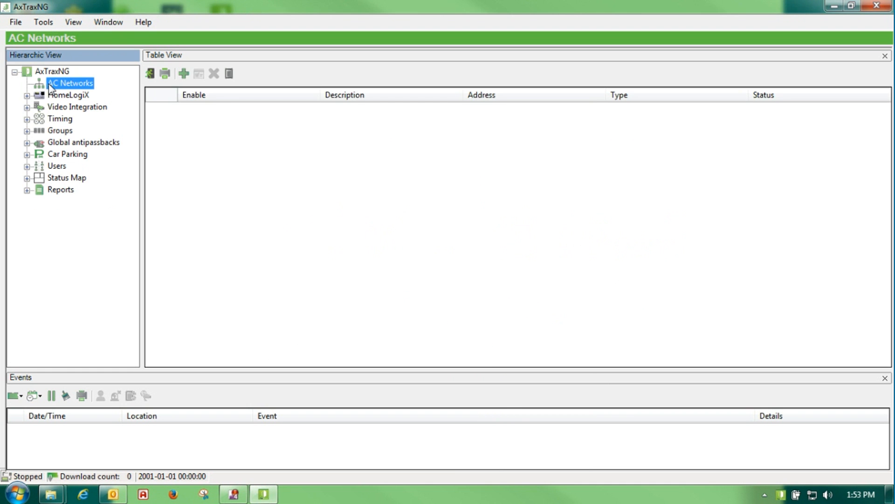
{"action": "left_click", "coordinate": [184, 74]}
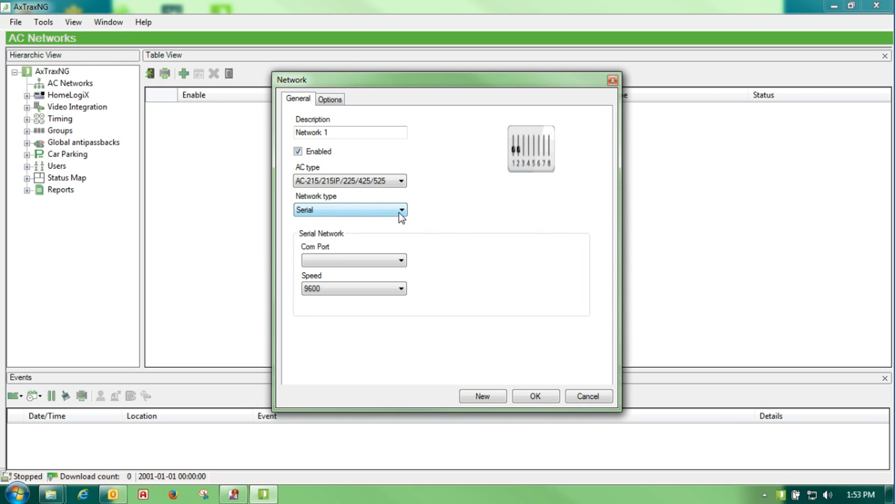
{"action": "left_click", "coordinate": [401, 213]}
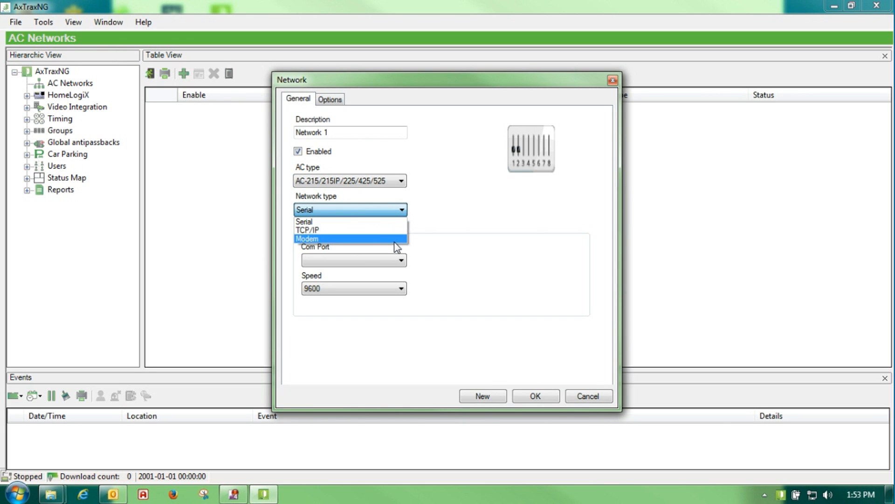
{"action": "left_click", "coordinate": [394, 230]}
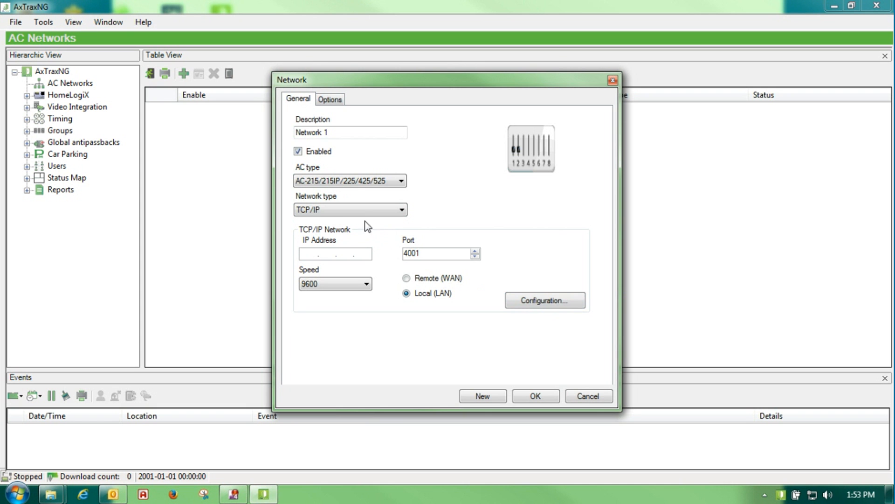
{"action": "left_click", "coordinate": [536, 303]}
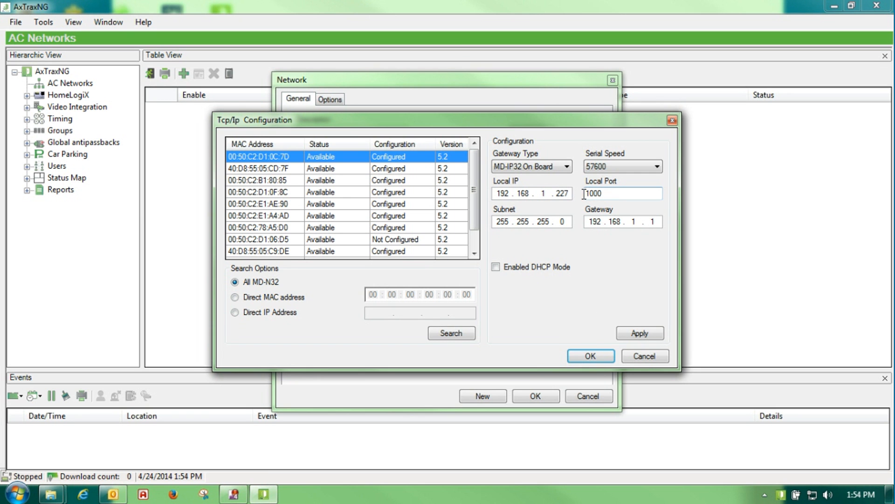
Keep MD-IP32 On Board as the discovered controller's gateway type
{"action": "left_click", "coordinate": [566, 166]}
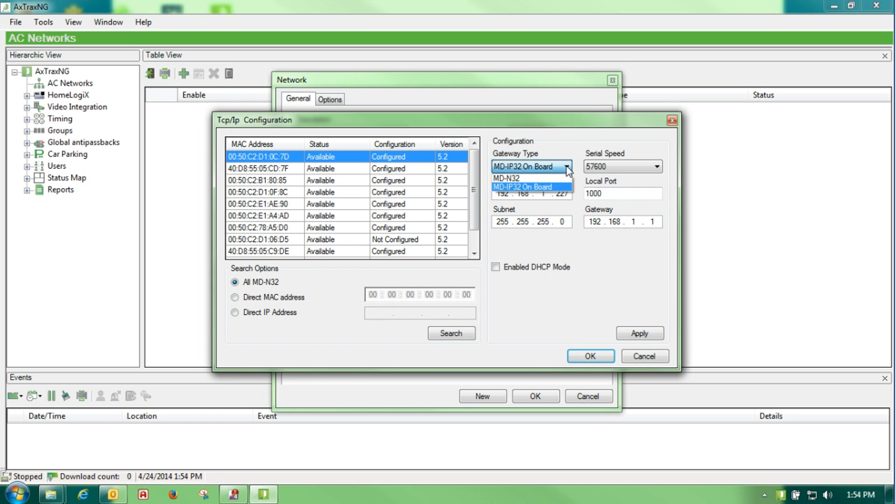
{"action": "left_click", "coordinate": [550, 186]}
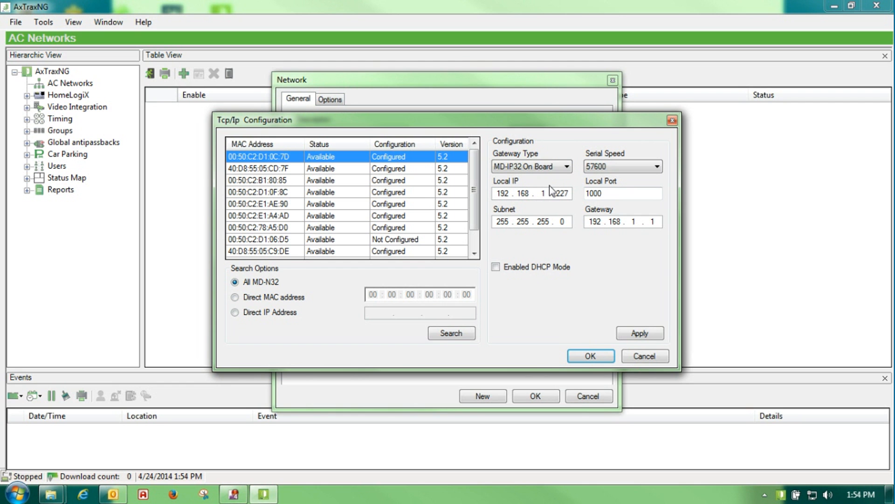
{"action": "left_click", "coordinate": [567, 168]}
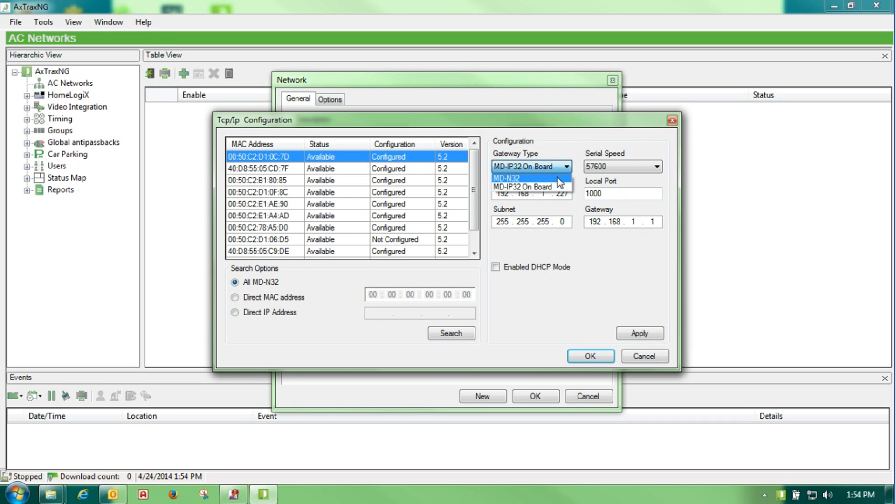
{"action": "left_click", "coordinate": [553, 186]}
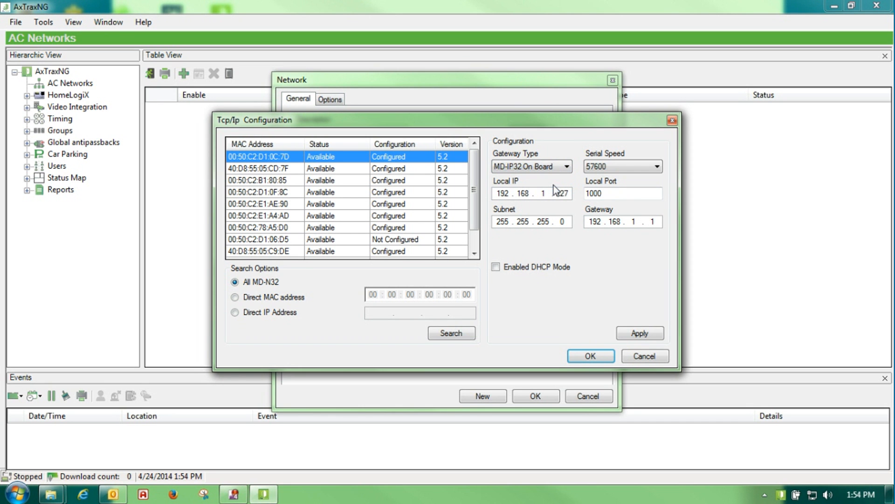
{"action": "left_click", "coordinate": [15, 496]}
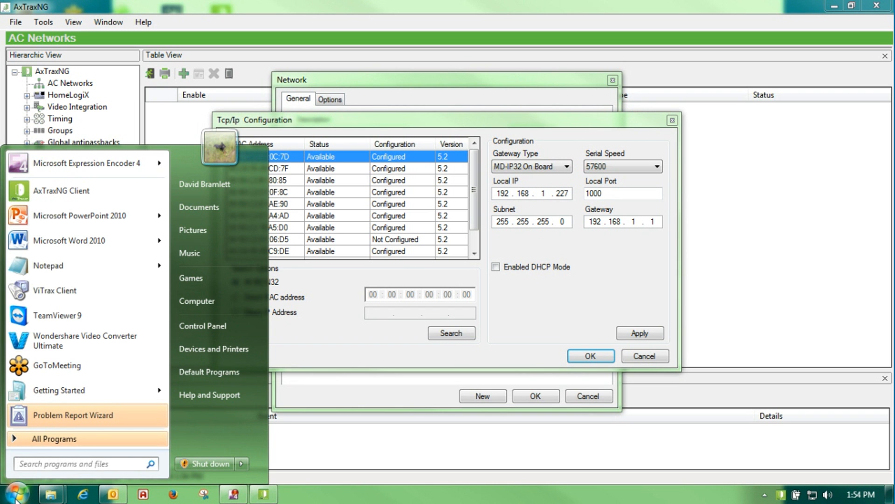
Run ipconfig in Command Prompt to read IPv4 192.168.1.2 and gateway 192.168.1.1, then close it
{"action": "type", "text": "cmd"}
{"action": "key", "text": "Return"}
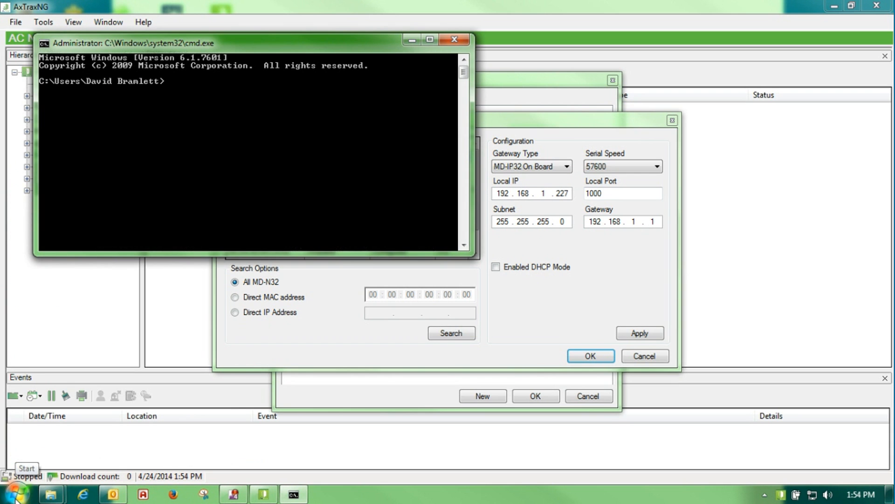
{"action": "type", "text": "ipconfig"}
{"action": "key", "text": "Return"}
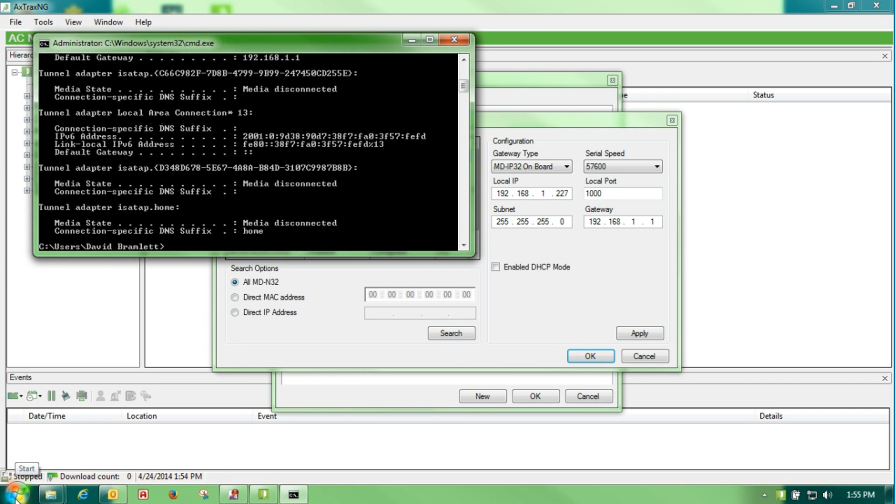
{"action": "scroll", "coordinate": [15, 499], "scroll_direction": "up", "scroll_amount": 2}
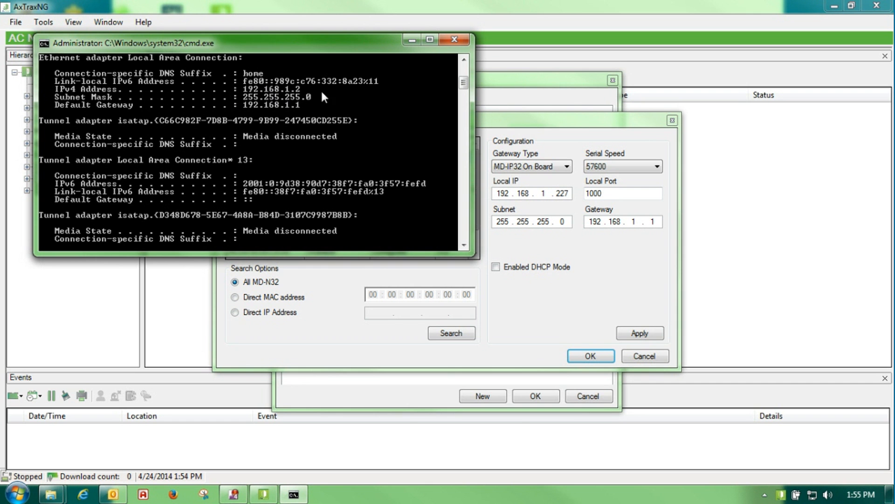
{"action": "left_click", "coordinate": [455, 42]}
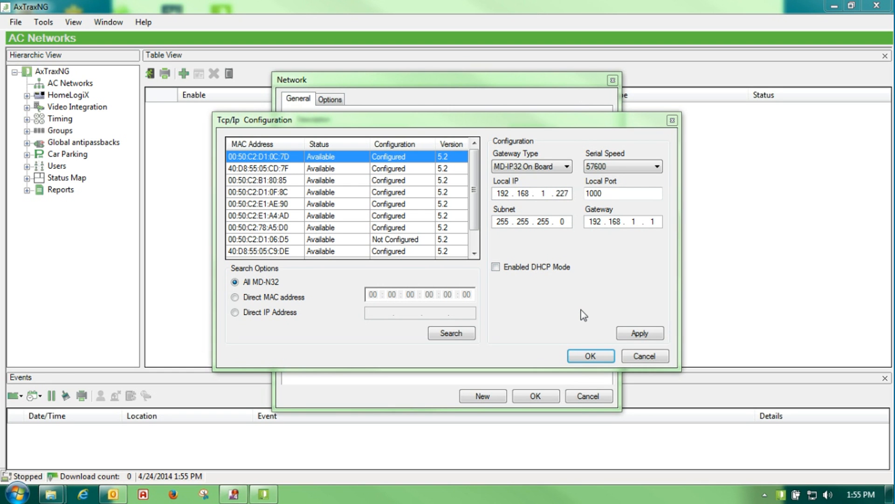
Apply the settings and accept controller 00:50:C2:D1:0C:7D, giving IP 192.168.1.227, port 1000, speed 57600
{"action": "left_click", "coordinate": [637, 333]}
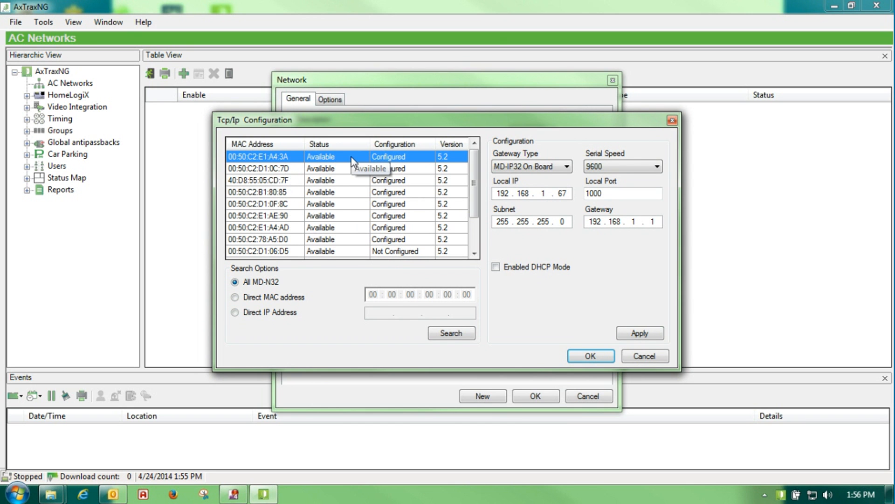
{"action": "left_click", "coordinate": [354, 171]}
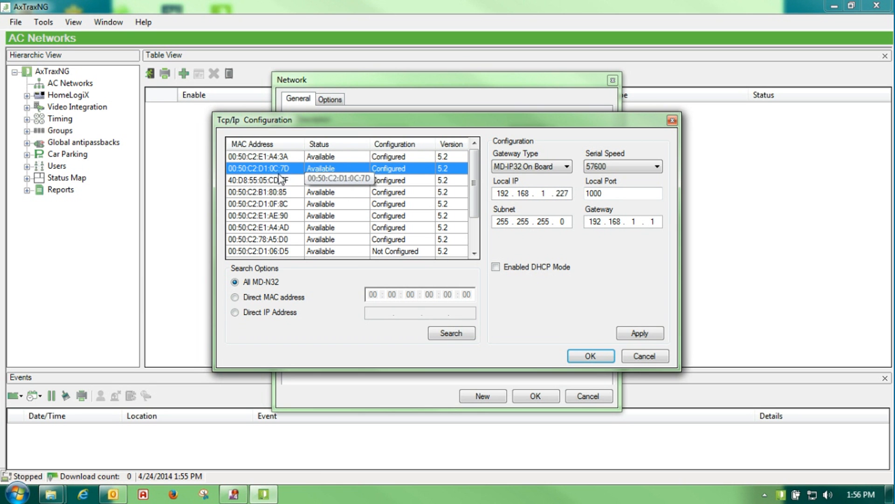
{"action": "left_click", "coordinate": [590, 356]}
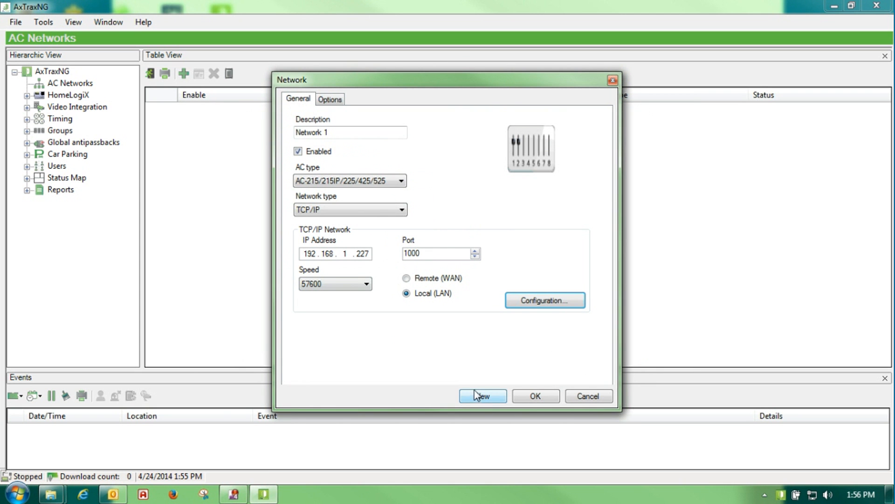
Describe the network as 'Test', save it, and select Test under AC Networks
{"action": "left_click_drag", "start_coordinate": [344, 132], "coordinate": [266, 135]}
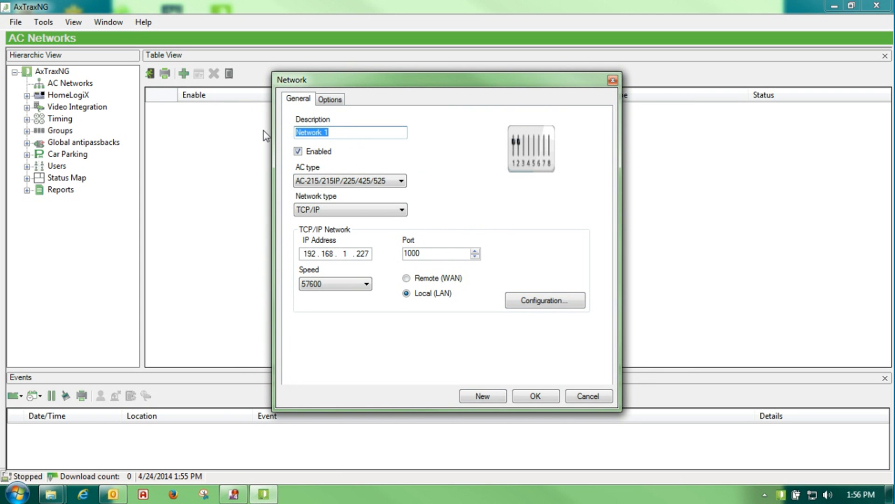
{"action": "type", "text": "Test"}
{"action": "left_click", "coordinate": [526, 400]}
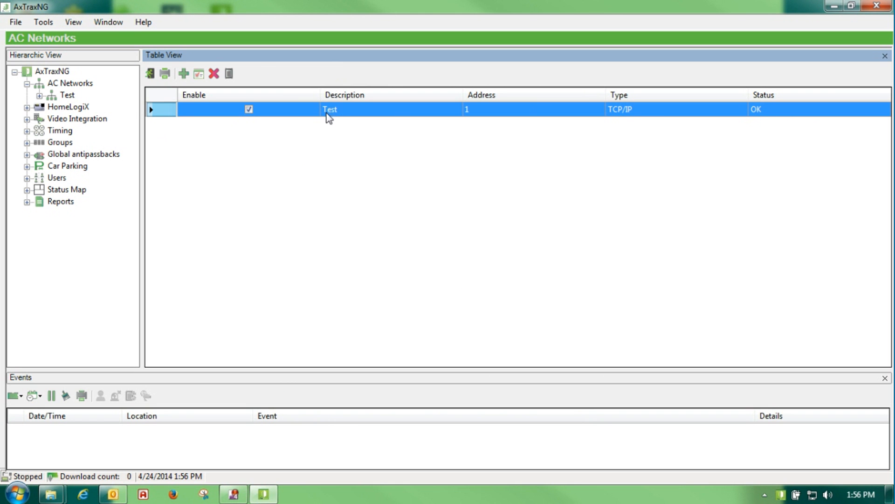
{"action": "left_click", "coordinate": [39, 96]}
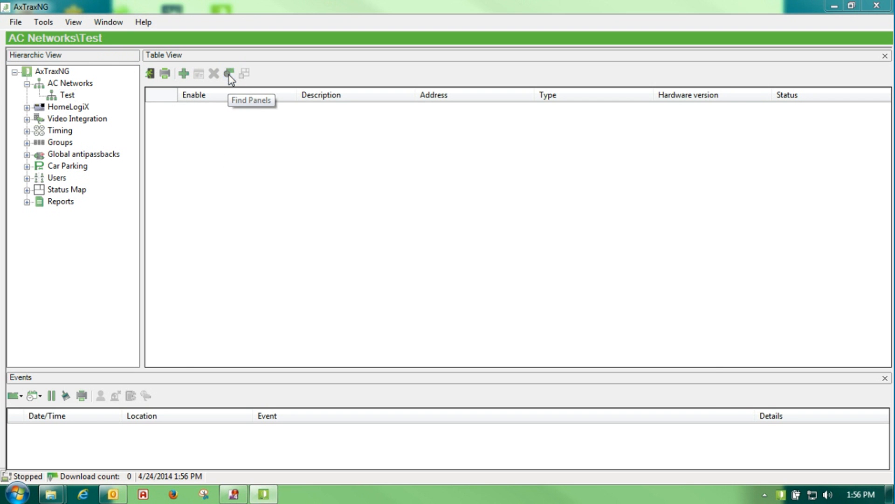
Bring up Find Panels for the Test network
{"action": "left_click", "coordinate": [229, 74]}
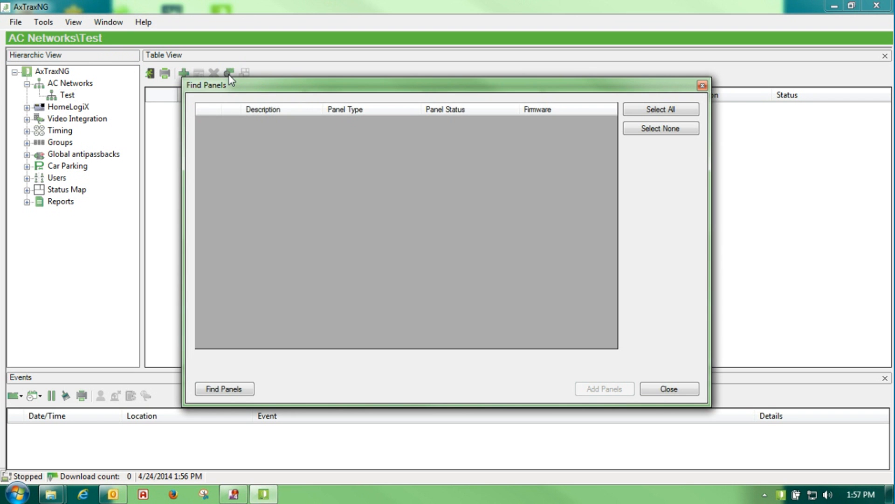
Search for panels, add the found AC-225 1\Panel 1 to Test, and select it in the tree
{"action": "left_click", "coordinate": [217, 390]}
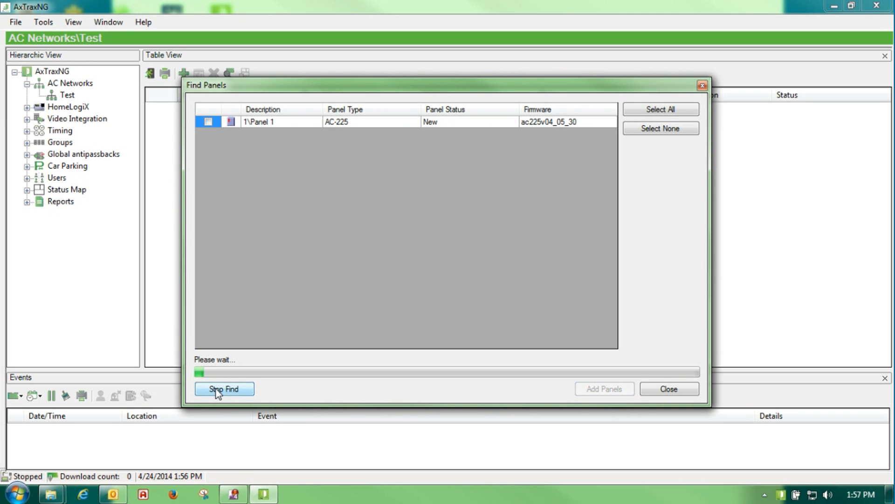
{"action": "left_click", "coordinate": [217, 391]}
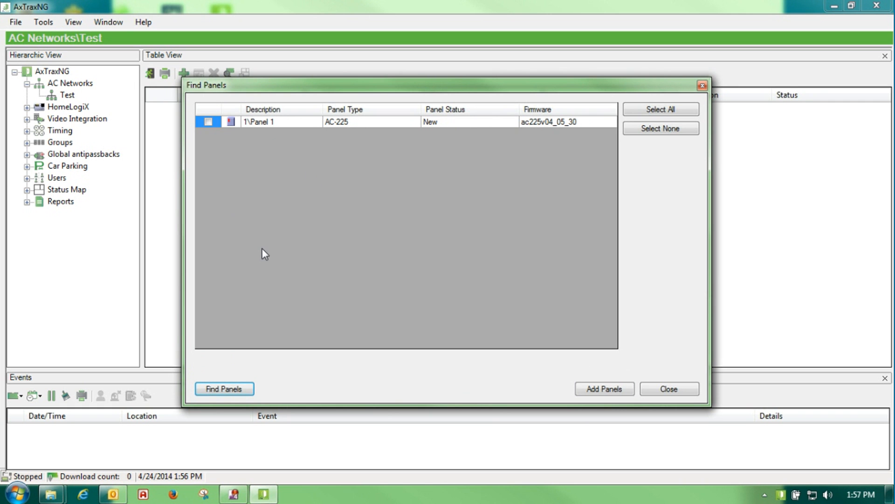
{"action": "left_click", "coordinate": [208, 121]}
{"action": "left_click", "coordinate": [600, 389]}
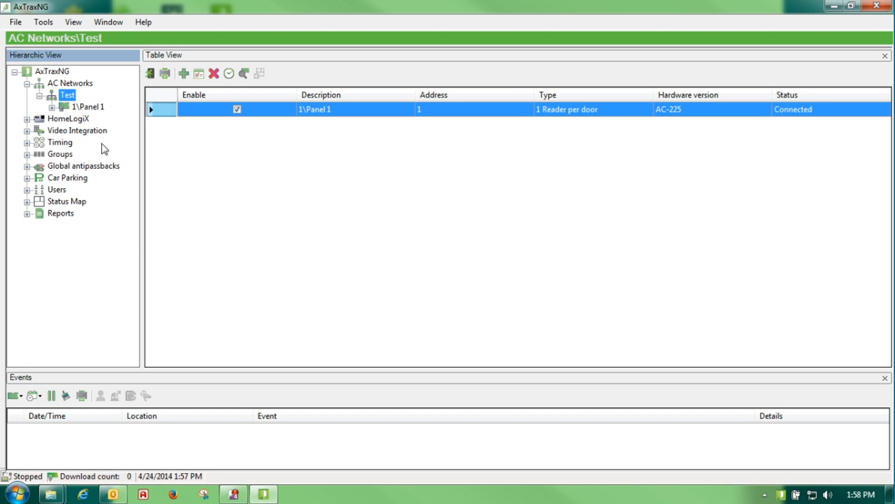
{"action": "left_click", "coordinate": [79, 106]}
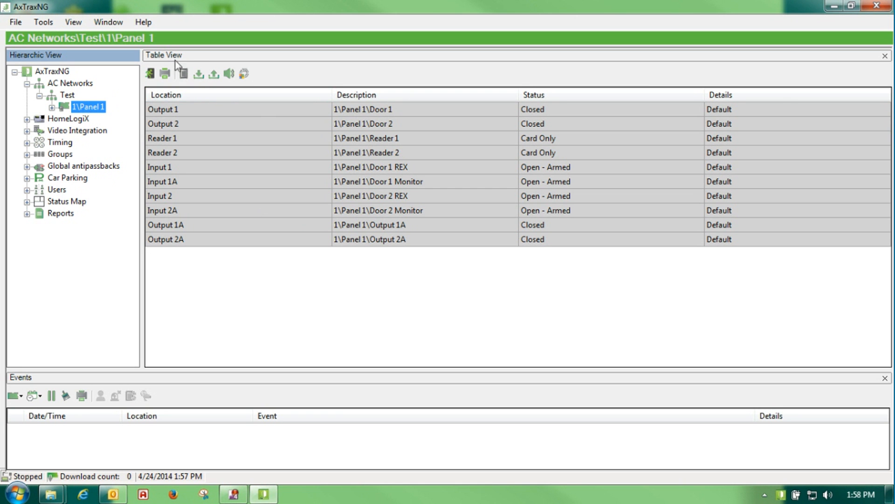
Update Panel 1's firmware with ac225v04_05_30.hex, confirming the update prompts
{"action": "left_click", "coordinate": [245, 75]}
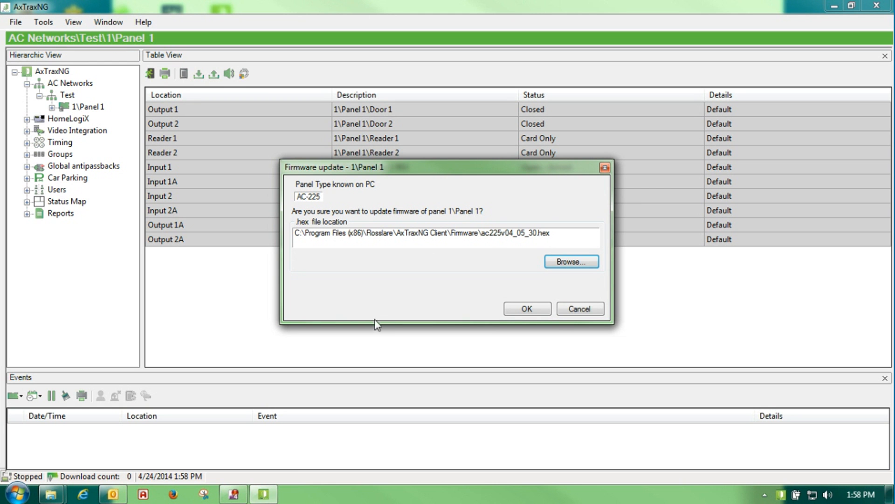
{"action": "left_click", "coordinate": [530, 310]}
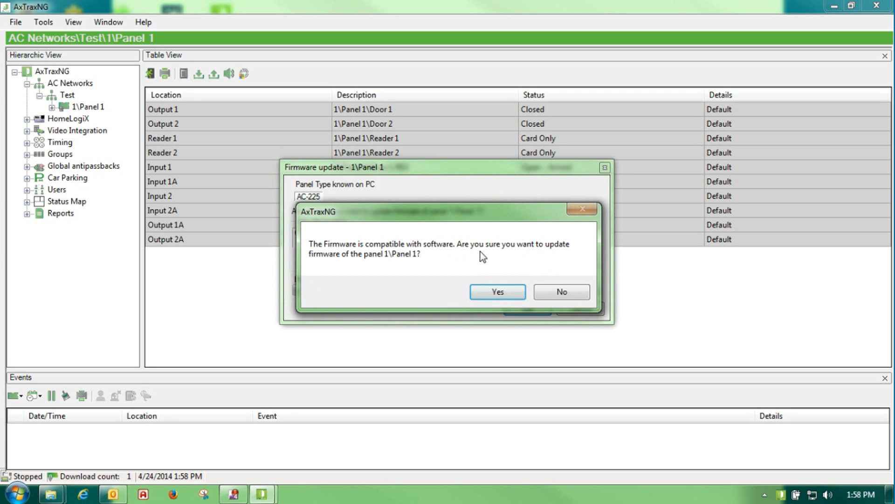
{"action": "left_click", "coordinate": [483, 292]}
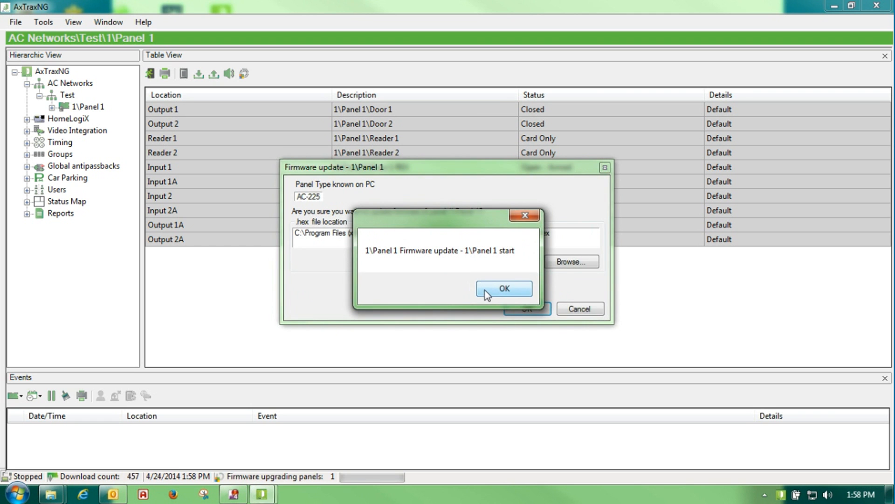
{"action": "left_click", "coordinate": [483, 292]}
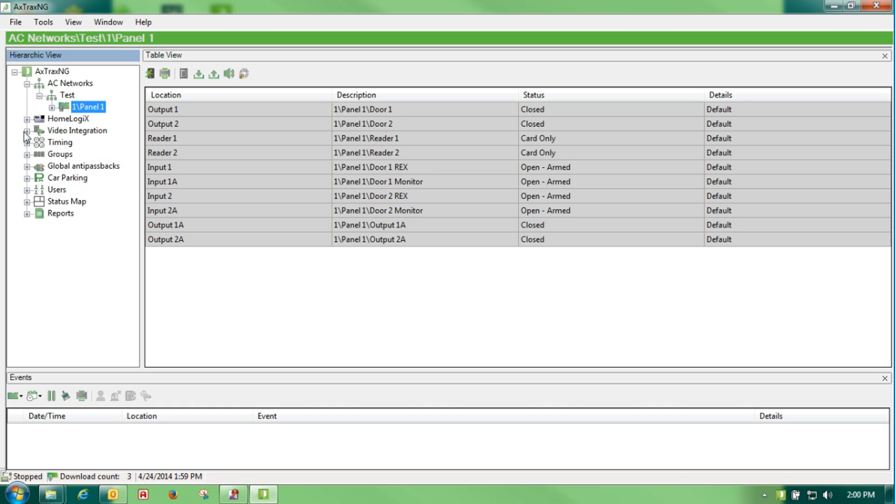
Export configurations and events through Tools > Database to the Desktop folder
{"action": "left_click", "coordinate": [44, 22]}
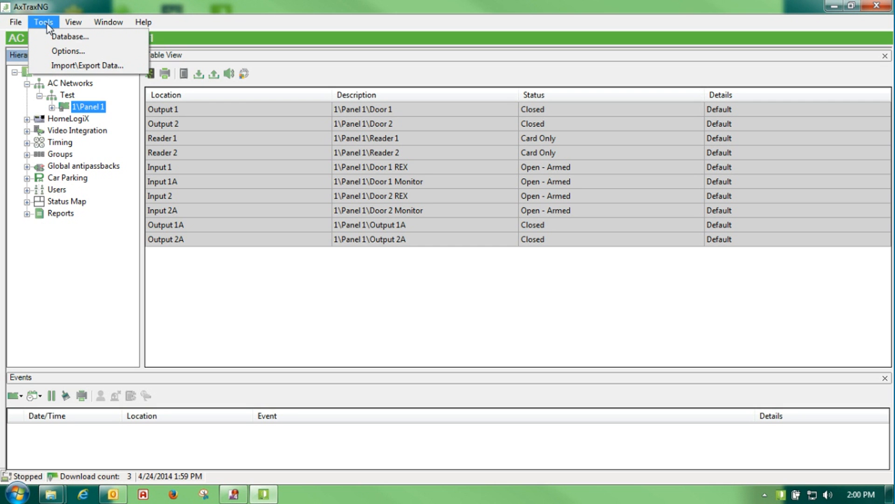
{"action": "left_click", "coordinate": [56, 37]}
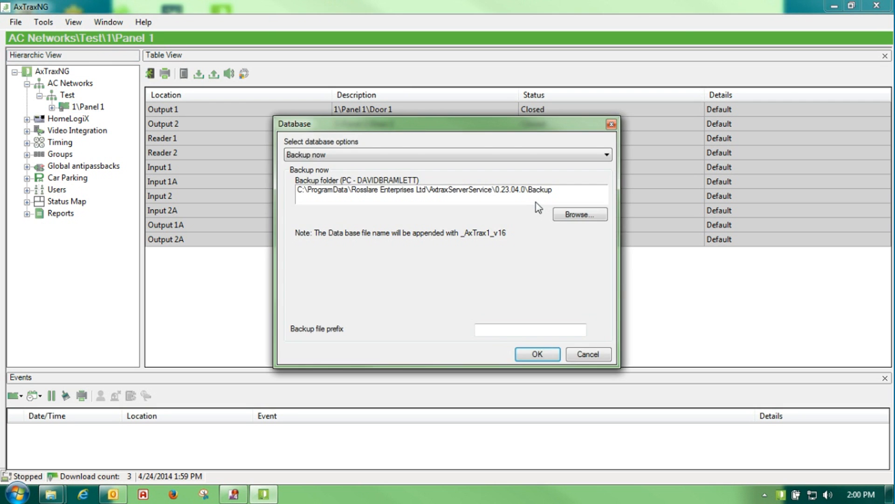
{"action": "left_click", "coordinate": [606, 156]}
{"action": "left_click", "coordinate": [377, 183]}
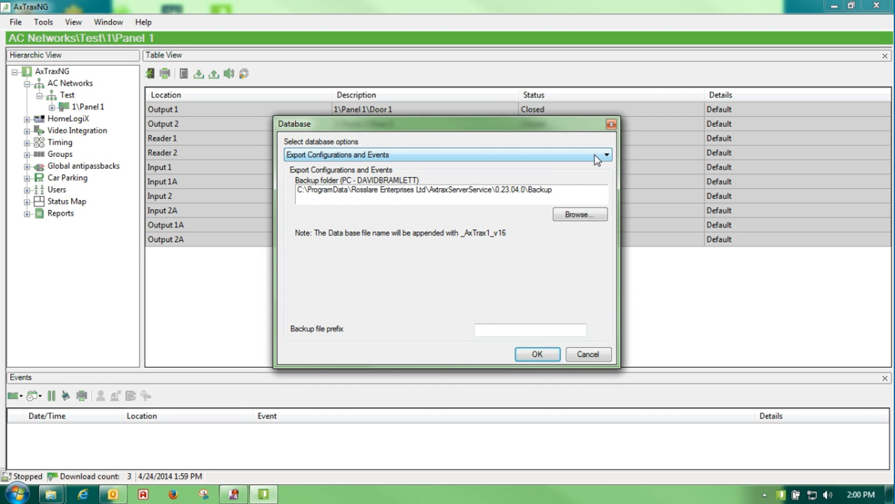
{"action": "left_click", "coordinate": [579, 216]}
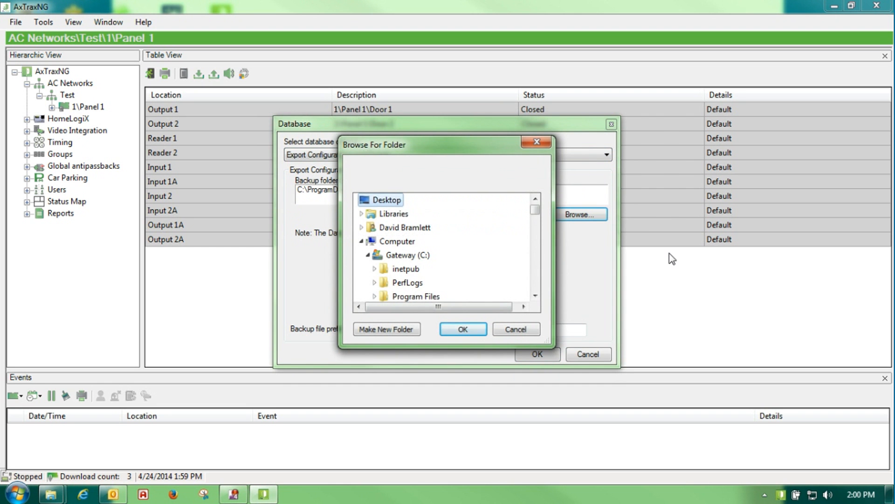
{"action": "left_click", "coordinate": [451, 328]}
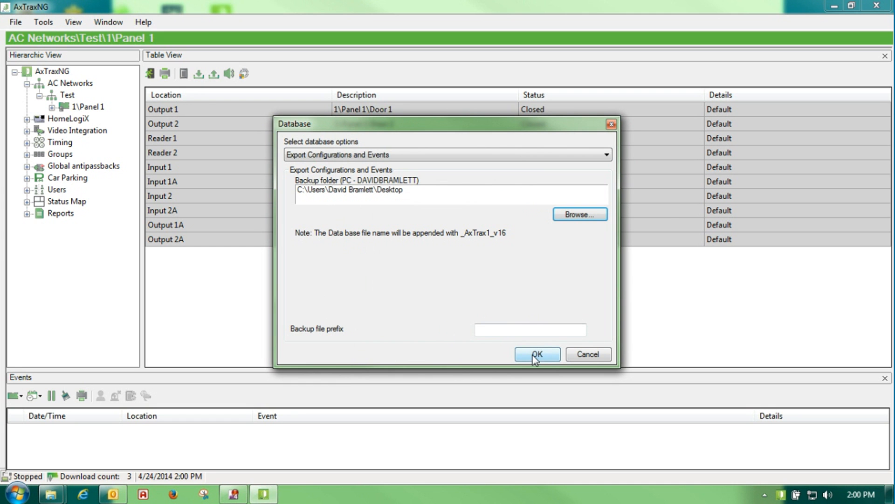
{"action": "left_click", "coordinate": [587, 354]}
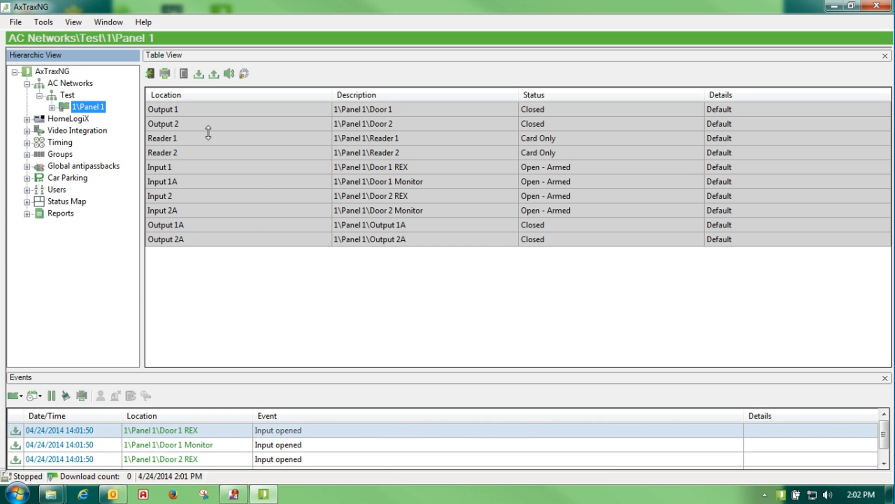
Momentarily unlock Doors 1 and 2 from the PC, then display the empty AC Networks list
{"action": "left_click", "coordinate": [150, 73]}
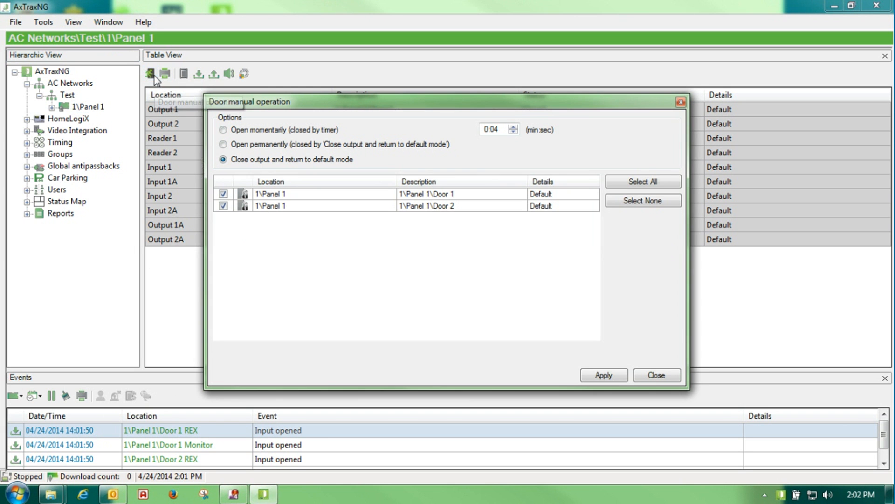
{"action": "left_click", "coordinate": [224, 130]}
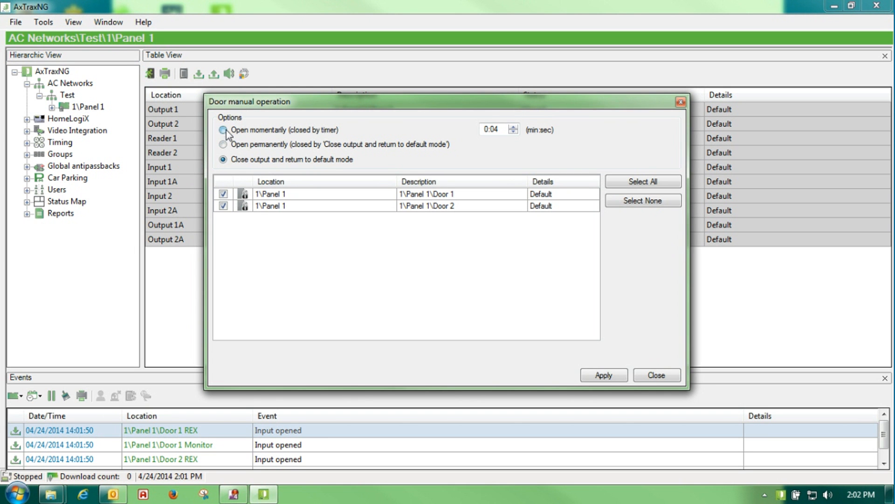
{"action": "left_click", "coordinate": [602, 376]}
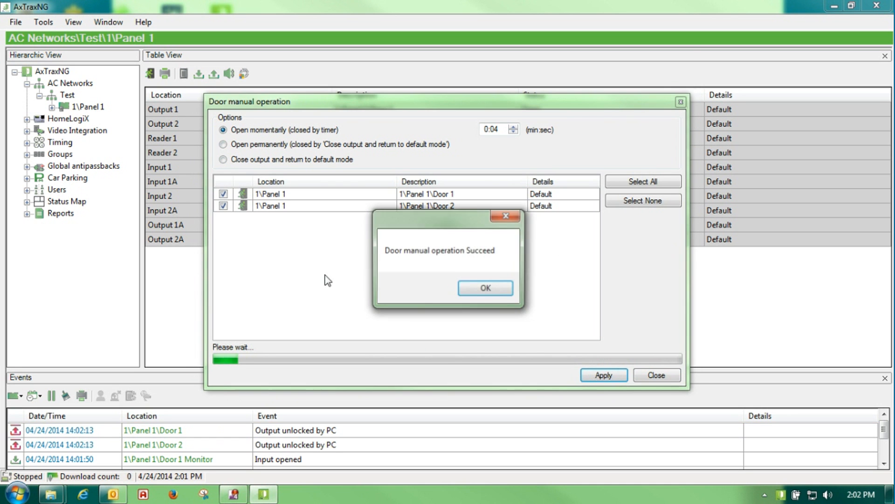
{"action": "left_click", "coordinate": [480, 291]}
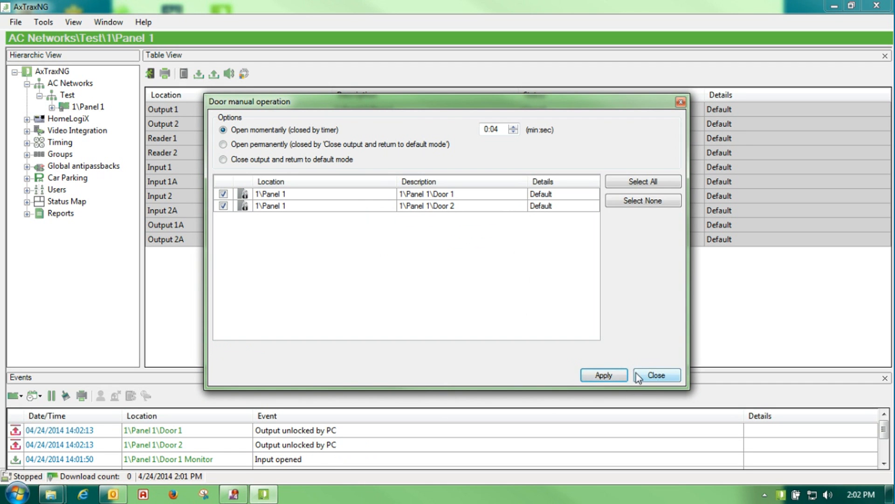
{"action": "left_click", "coordinate": [670, 374]}
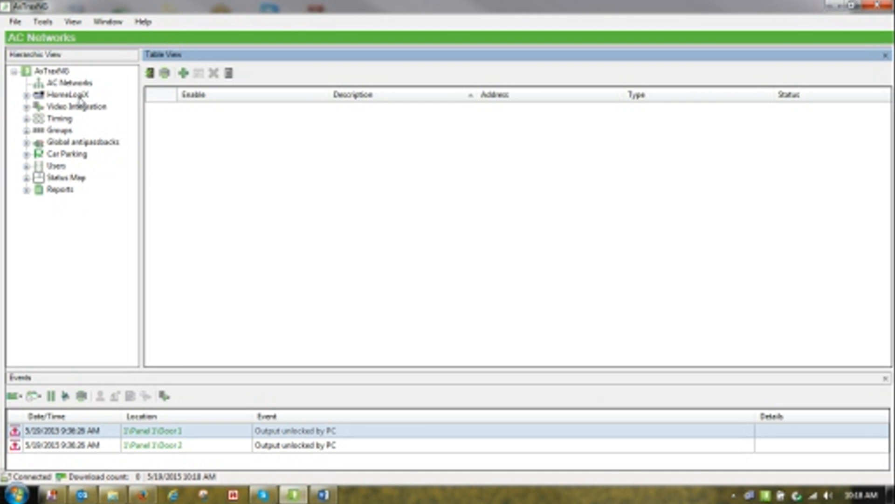
{"action": "left_click", "coordinate": [73, 84]}
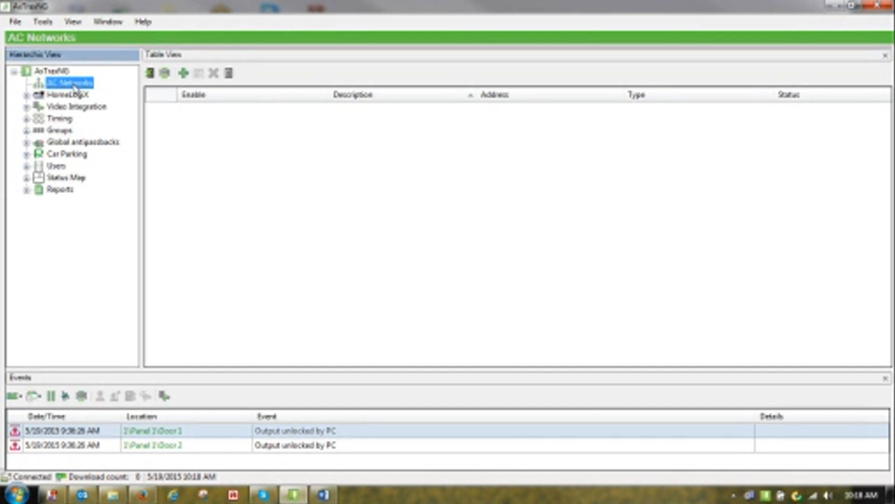
Add a network with AC type AC-825, 1 reader per door and hardware AC-825, then search for TCP/IP controllers
{"action": "left_click", "coordinate": [183, 73]}
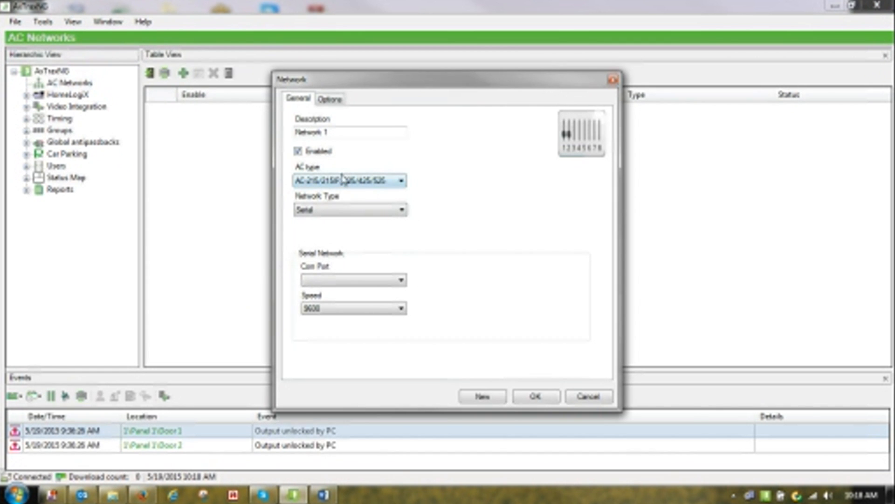
{"action": "left_click", "coordinate": [304, 182]}
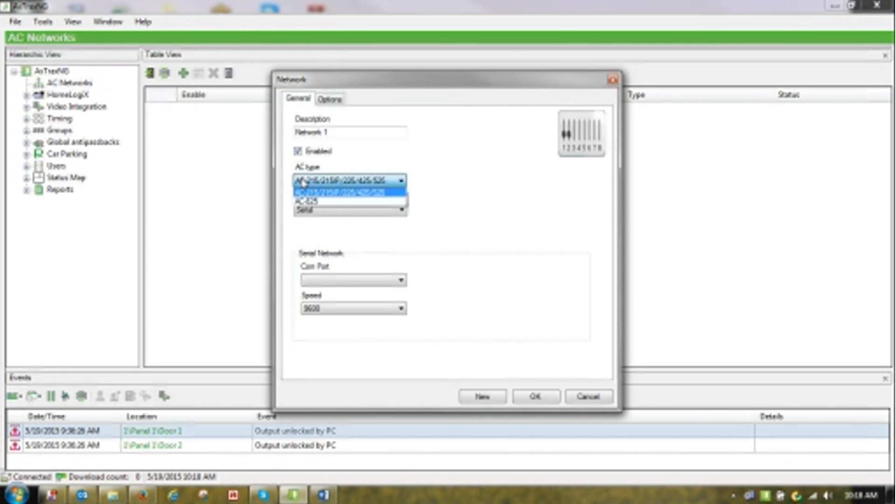
{"action": "left_click", "coordinate": [314, 202]}
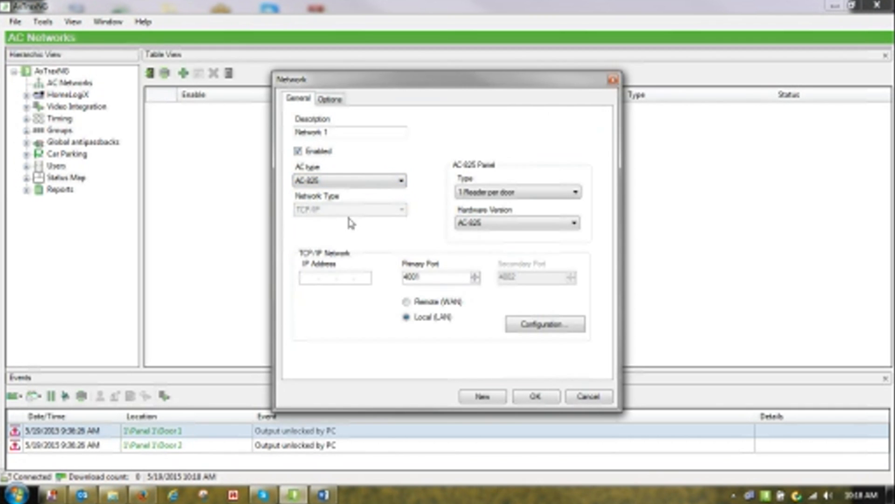
{"action": "left_click", "coordinate": [486, 200]}
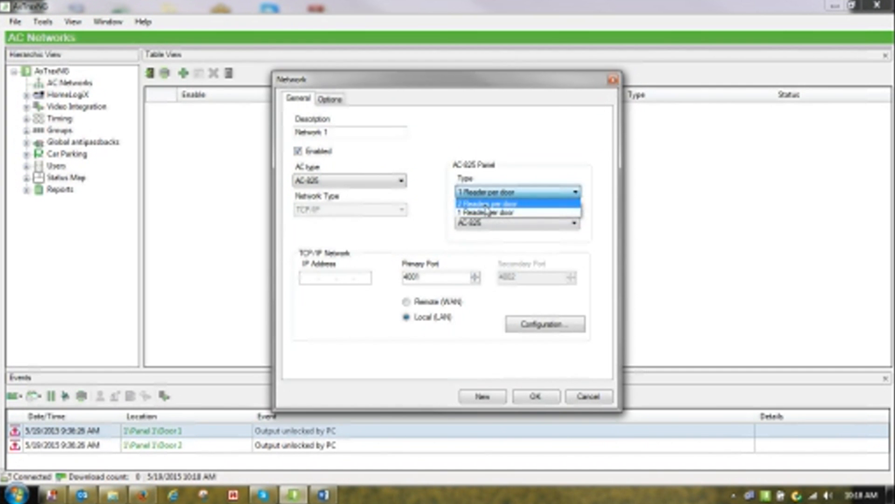
{"action": "left_click", "coordinate": [487, 213]}
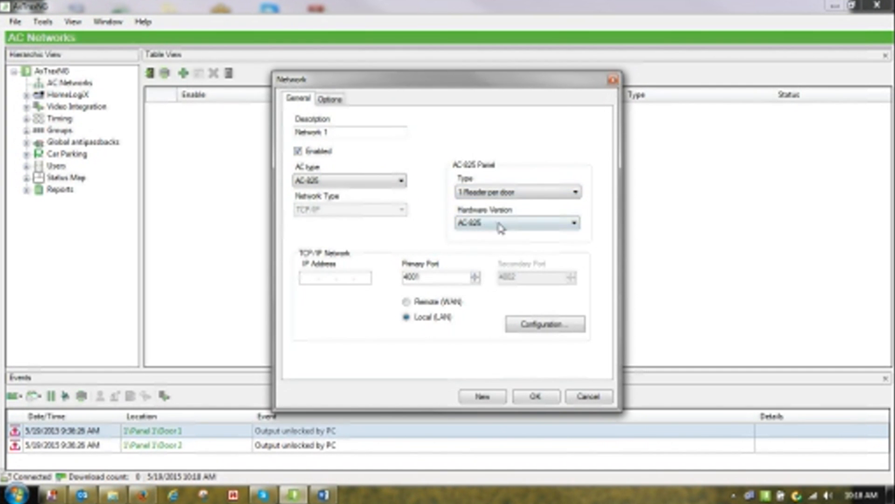
{"action": "left_click", "coordinate": [501, 227]}
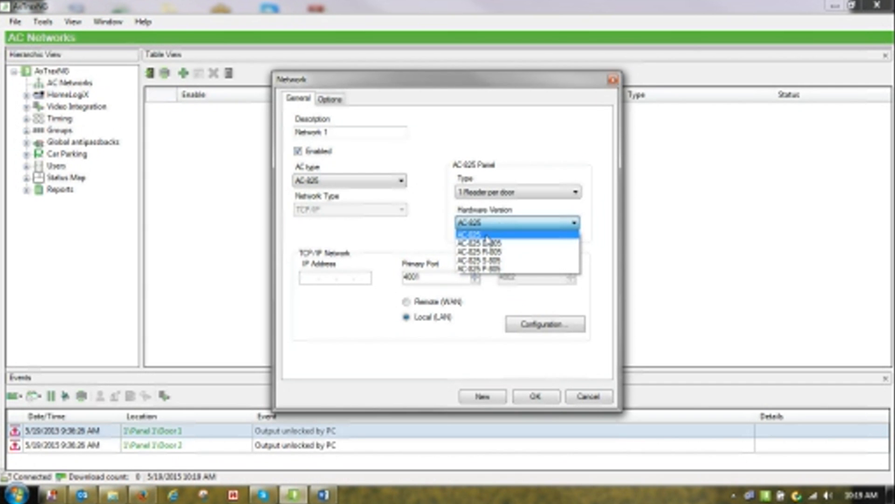
{"action": "left_click", "coordinate": [487, 235]}
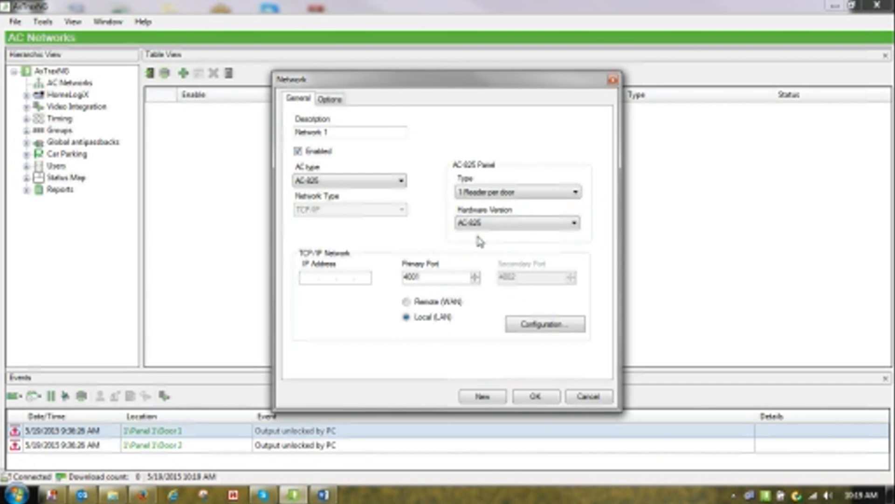
{"action": "left_click", "coordinate": [521, 325]}
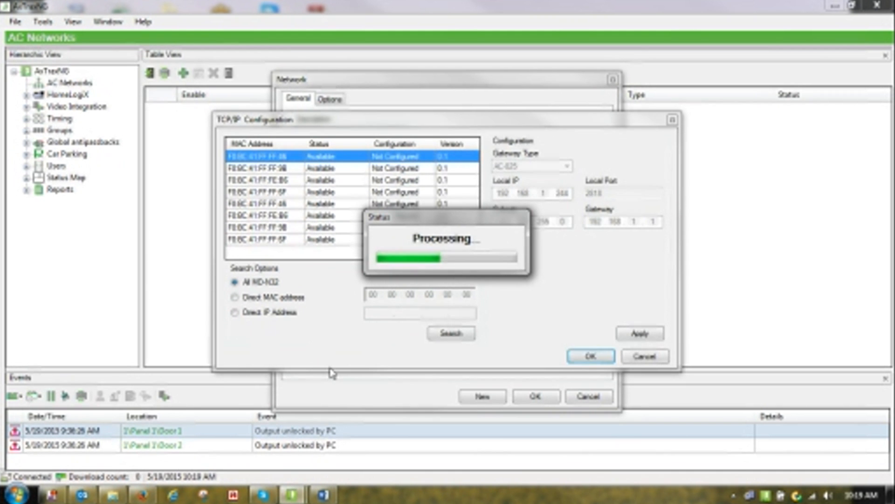
Give a discovered controller IP 192.168.1.76 on port 22222, save Network 1 and view its AC-825 panel
{"action": "left_click", "coordinate": [309, 195]}
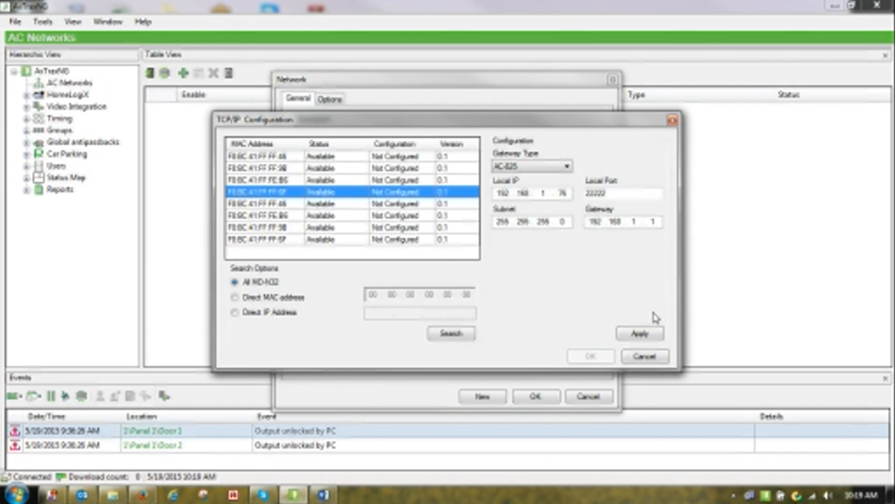
{"action": "left_click", "coordinate": [630, 336]}
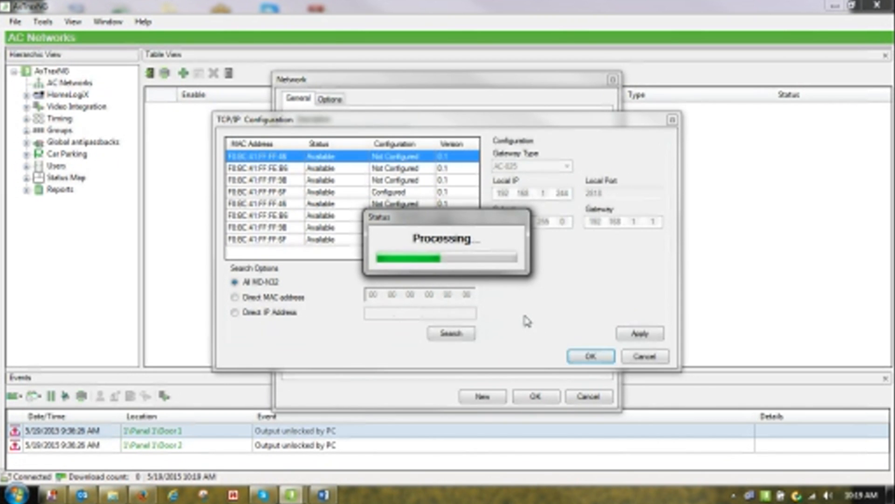
{"action": "left_click", "coordinate": [278, 240]}
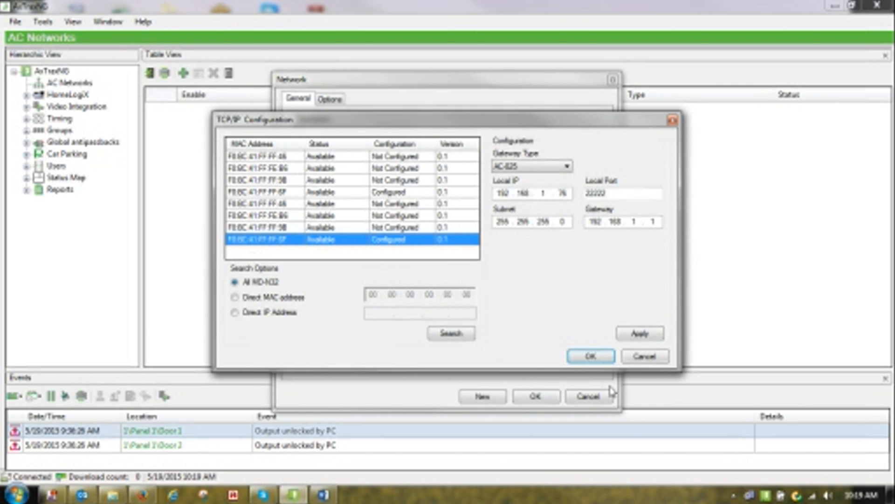
{"action": "left_click", "coordinate": [592, 357]}
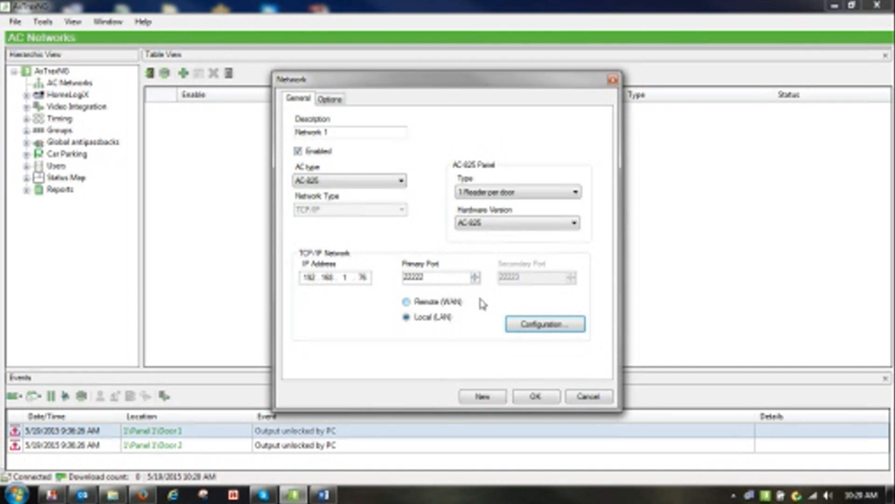
{"action": "left_click", "coordinate": [524, 397]}
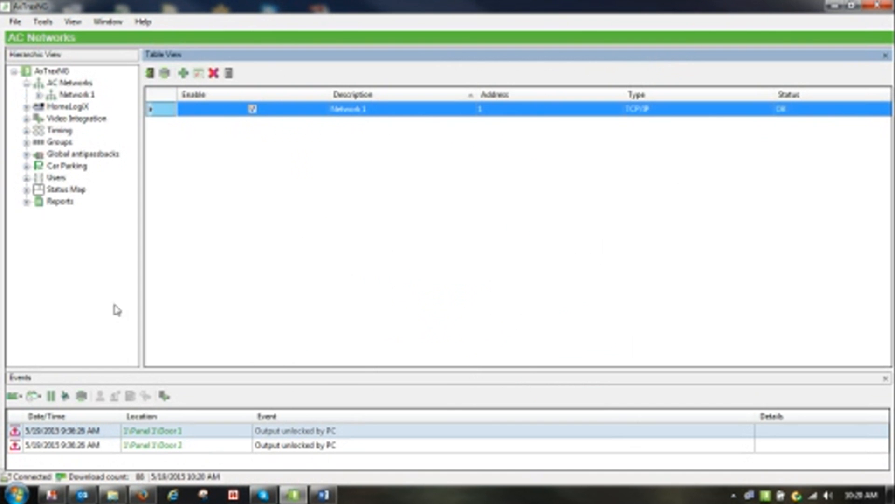
{"action": "left_click", "coordinate": [56, 95]}
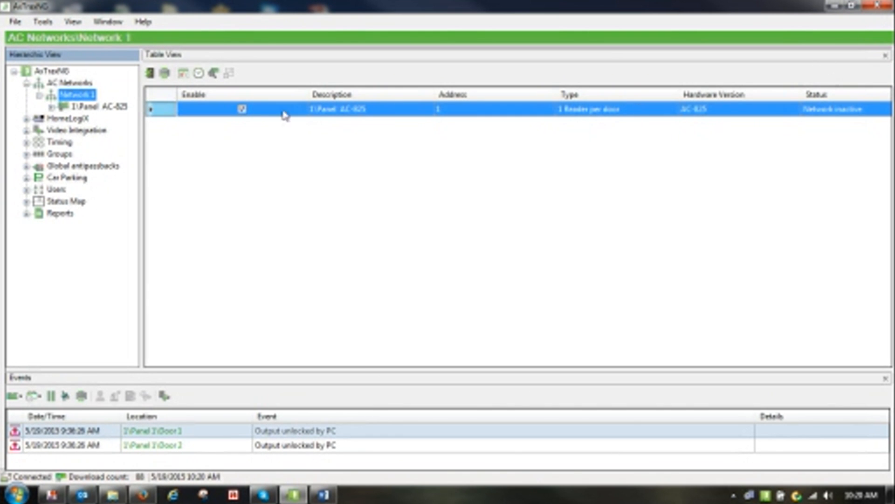
Return to AC Networks and select Network 1 to view its panels
{"action": "left_click", "coordinate": [85, 82]}
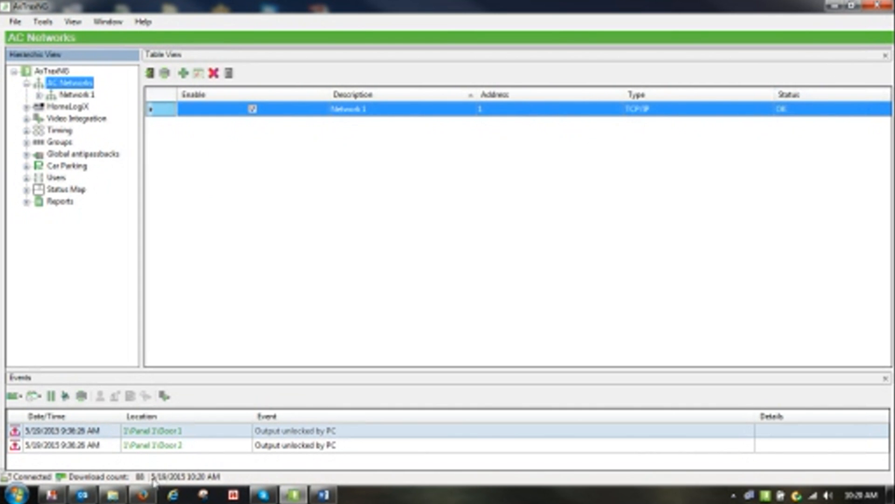
{"action": "left_click", "coordinate": [76, 95]}
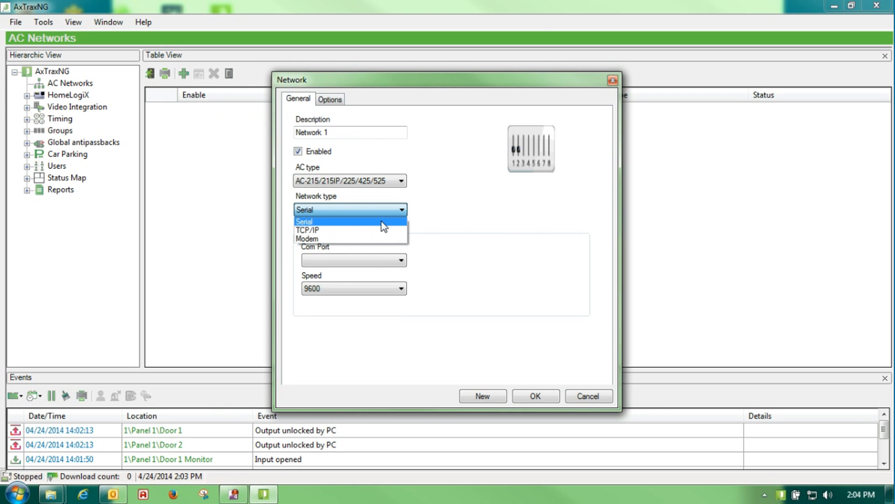
Make the network Serial at speed 57600, then bring up the Windows Start menu
{"action": "left_click", "coordinate": [381, 222]}
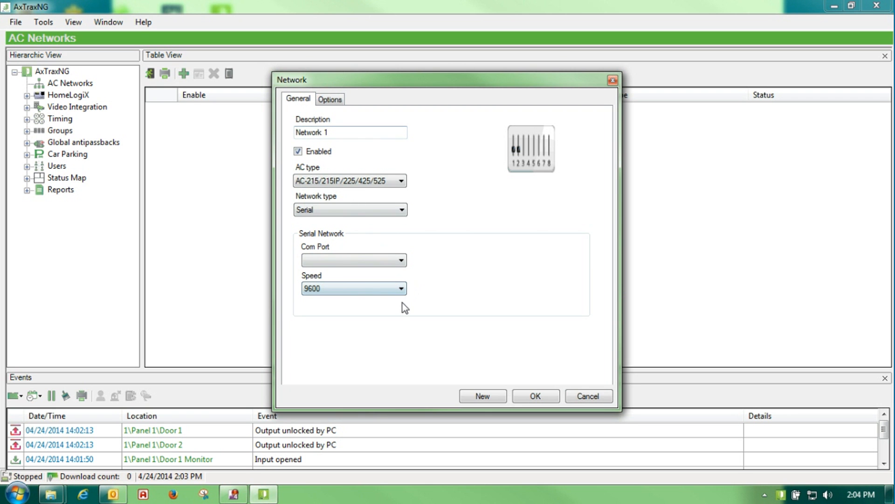
{"action": "left_click", "coordinate": [401, 289]}
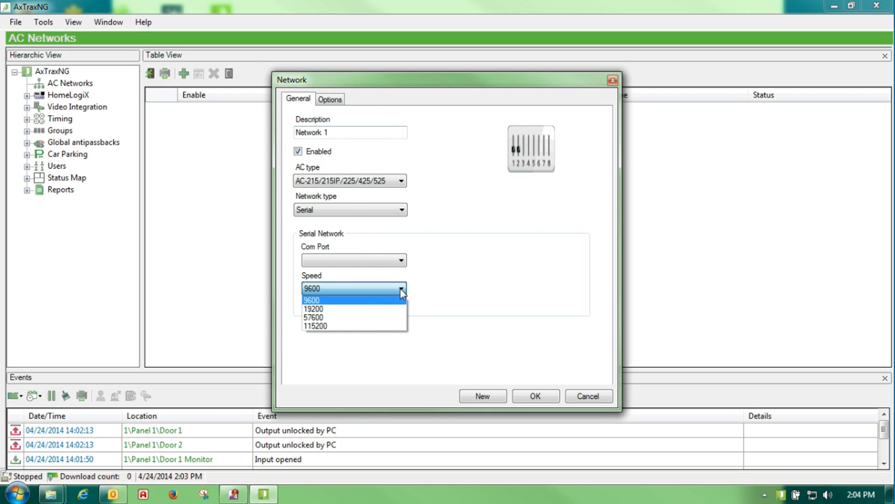
{"action": "left_click", "coordinate": [374, 317]}
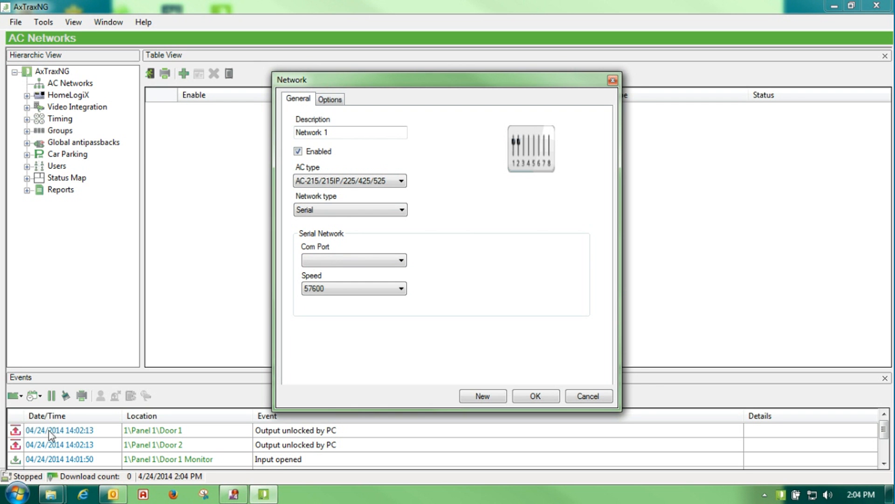
{"action": "left_click", "coordinate": [16, 496]}
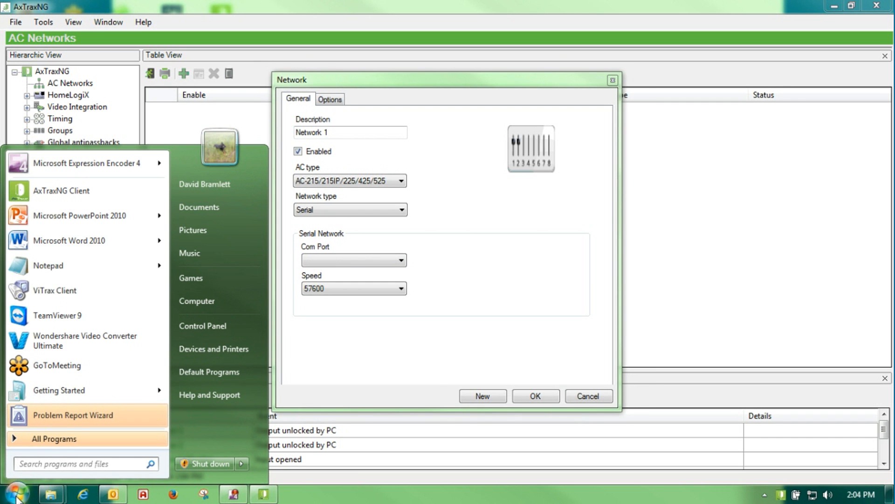
Check in Device Manager that the USB Serial Port uses COM6
{"action": "right_click", "coordinate": [207, 309]}
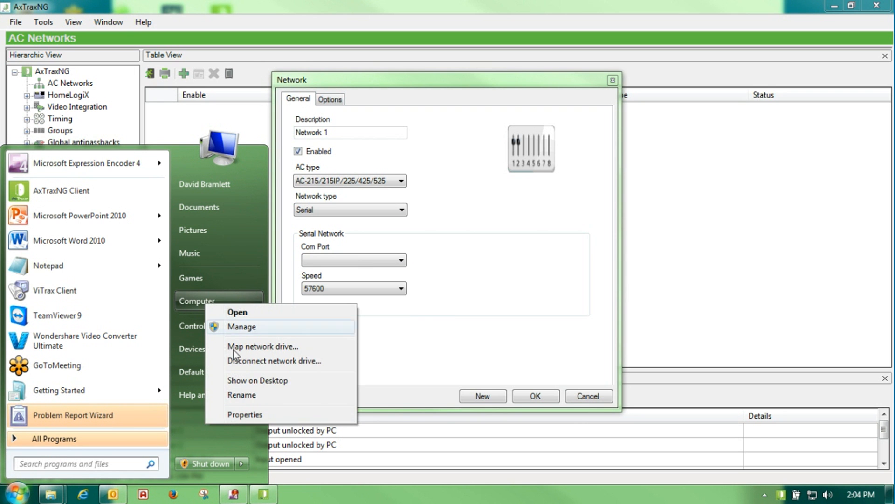
{"action": "left_click", "coordinate": [230, 415]}
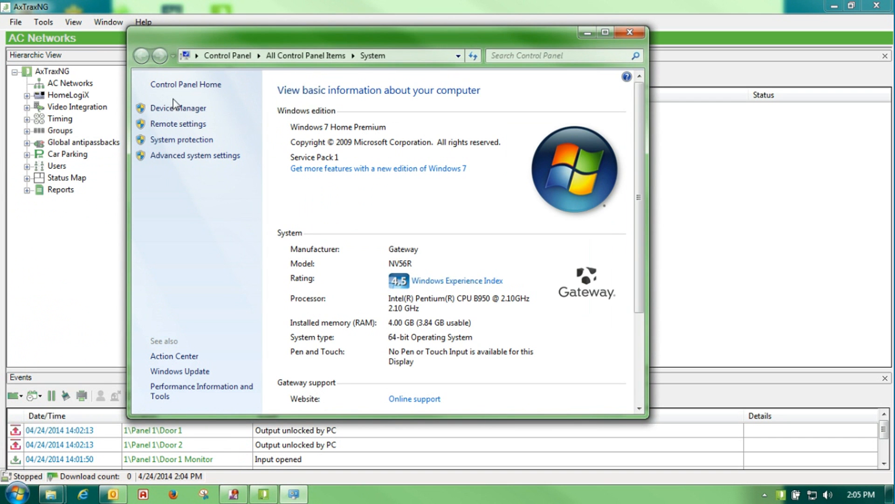
{"action": "left_click", "coordinate": [172, 109]}
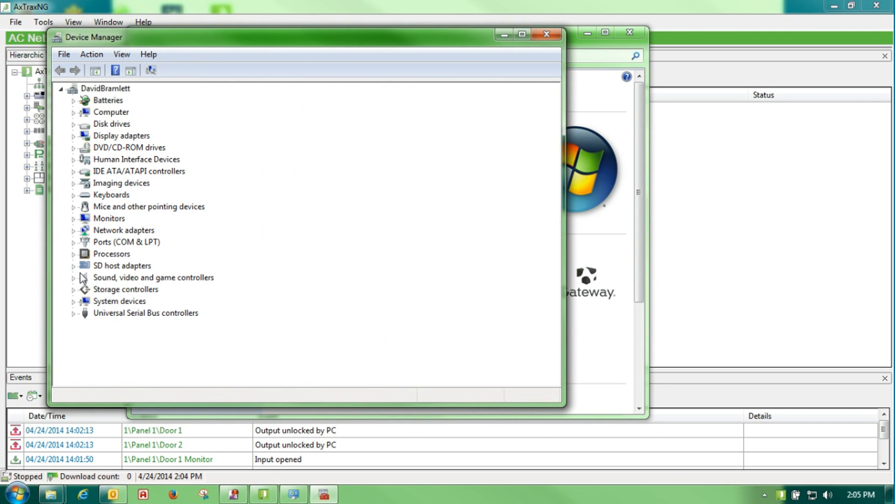
{"action": "left_click", "coordinate": [74, 243]}
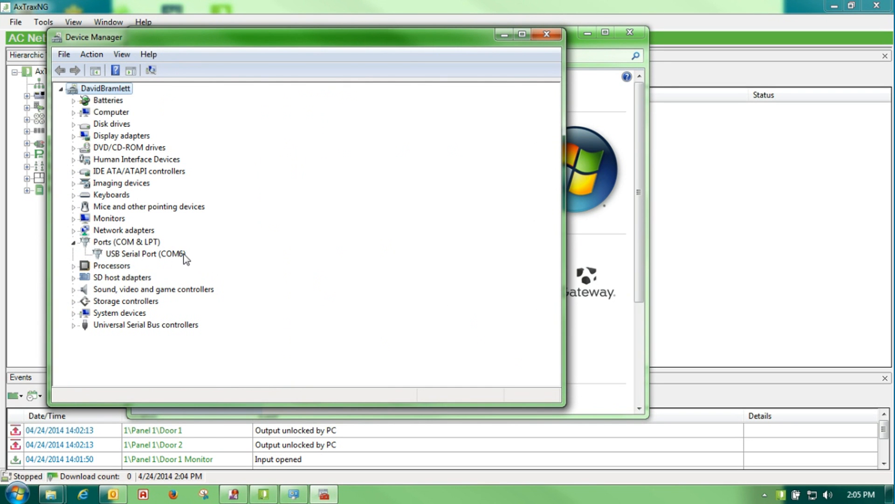
Close Device Manager and the system window, returning to the network's Com Port choices
{"action": "left_click", "coordinate": [552, 34]}
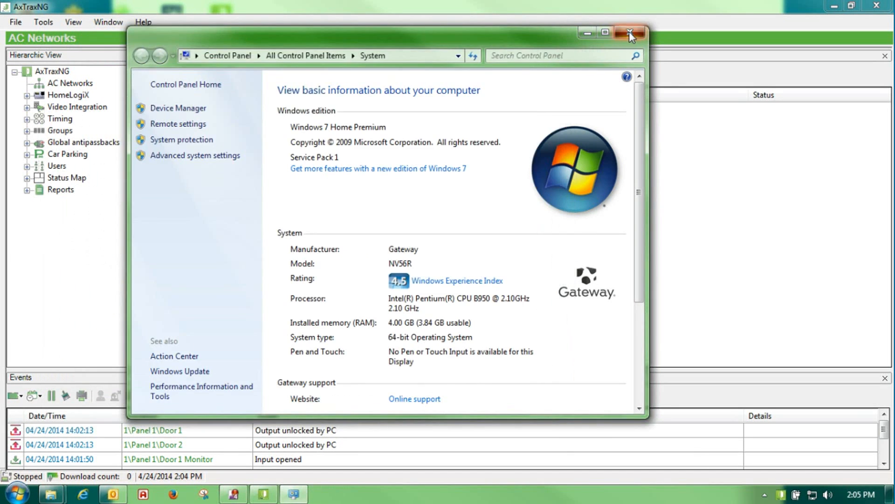
{"action": "left_click", "coordinate": [629, 33]}
{"action": "left_click", "coordinate": [402, 265]}
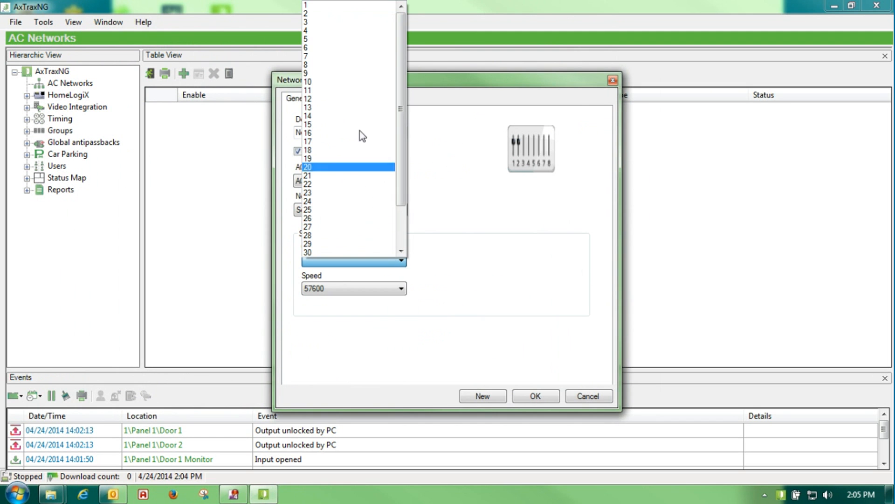
Save the serial network on Com Port 6, rename it 'test', and show its panel list
{"action": "left_click", "coordinate": [336, 48]}
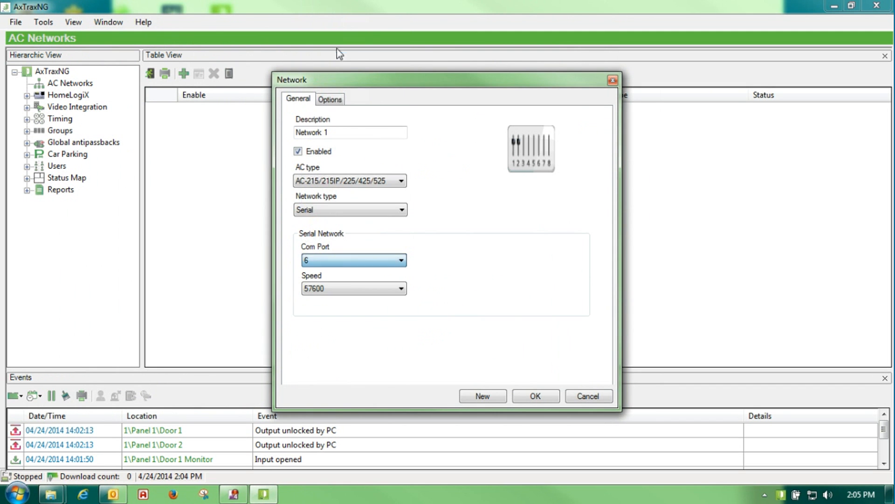
{"action": "left_click", "coordinate": [525, 396]}
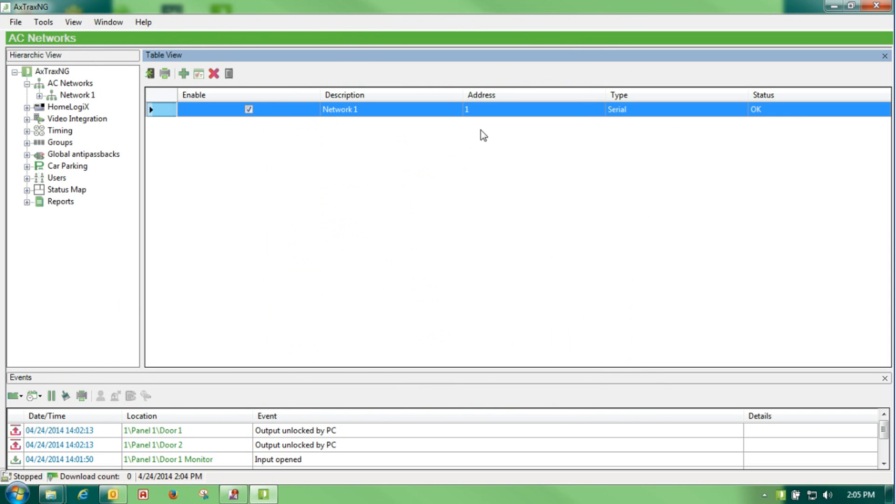
{"action": "left_click", "coordinate": [346, 116]}
{"action": "double_click", "coordinate": [373, 120]}
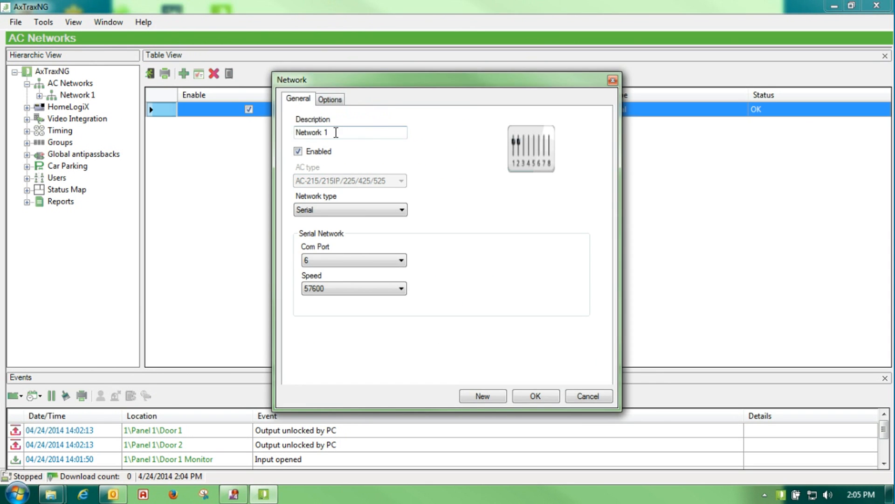
{"action": "type", "text": "test"}
{"action": "left_click", "coordinate": [540, 397]}
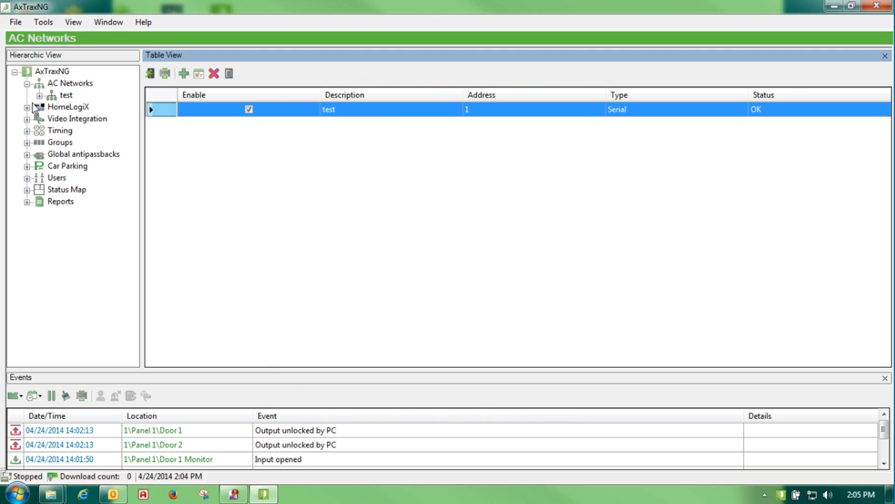
{"action": "left_click", "coordinate": [65, 96]}
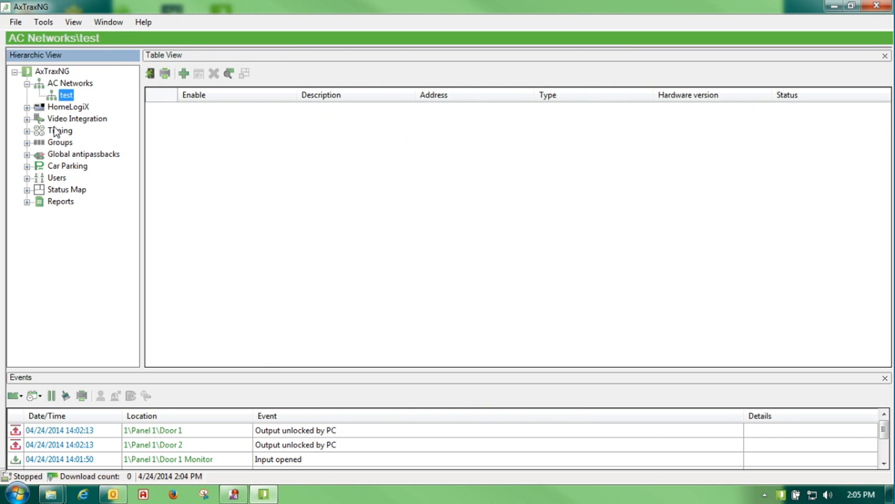
Search the test network for panels and add the found AC-225 Panel 1 at address 1
{"action": "left_click", "coordinate": [229, 74]}
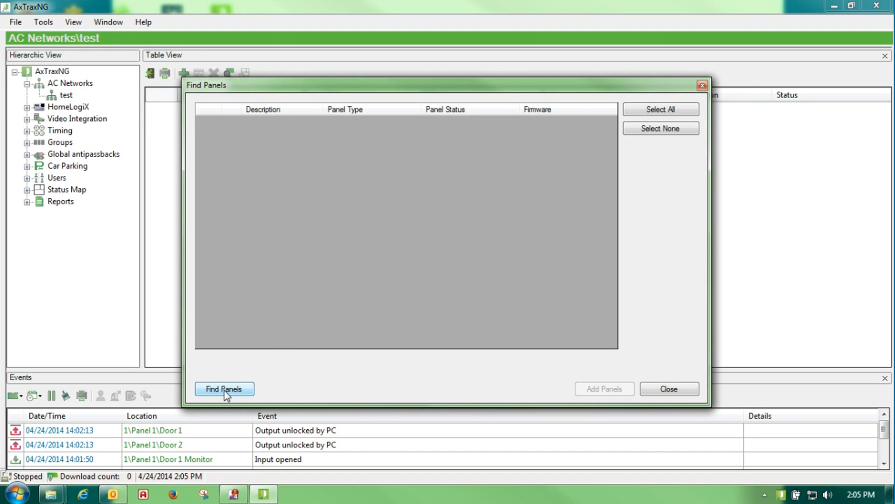
{"action": "left_click_drag", "start_coordinate": [249, 90], "coordinate": [240, 110]}
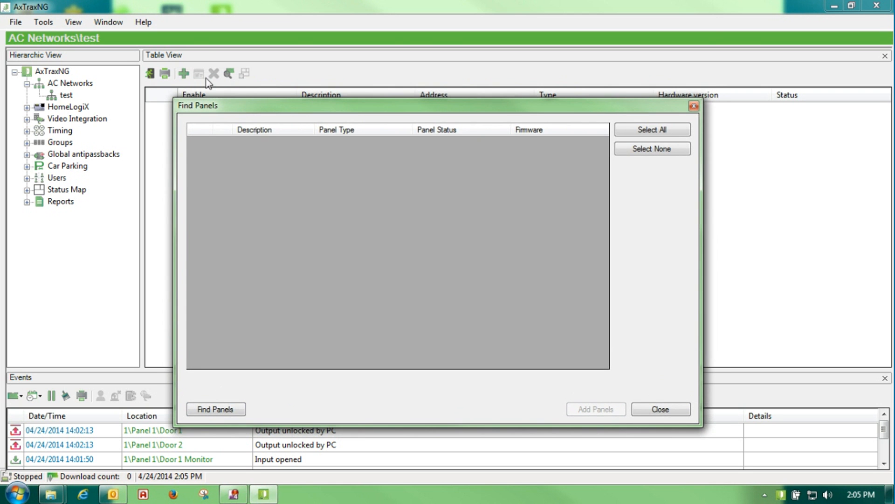
{"action": "left_click", "coordinate": [218, 410]}
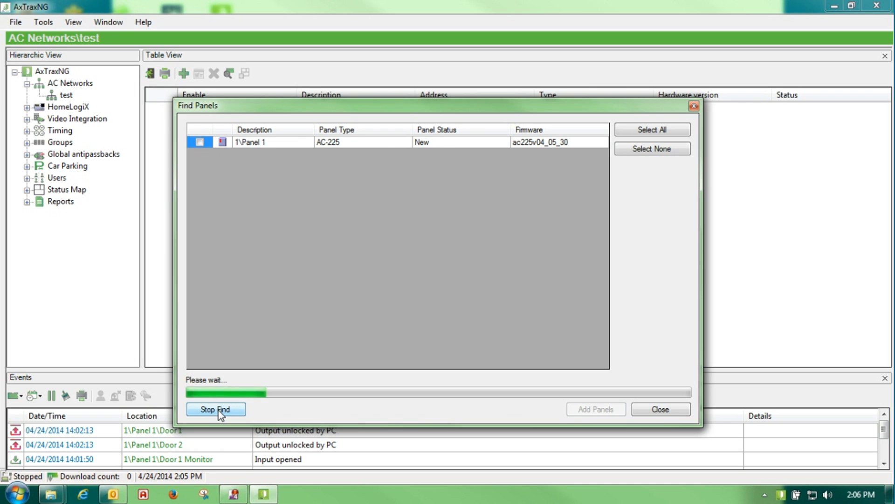
{"action": "left_click", "coordinate": [219, 410]}
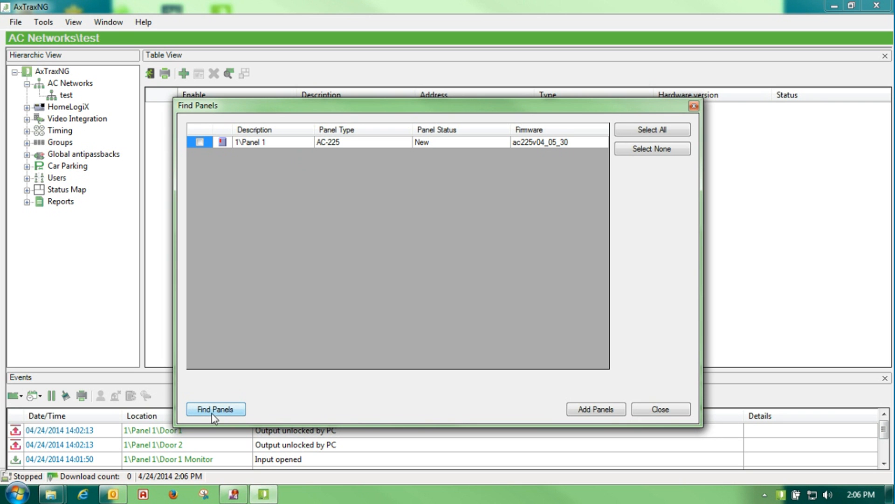
{"action": "left_click", "coordinate": [199, 142]}
{"action": "left_click", "coordinate": [596, 409]}
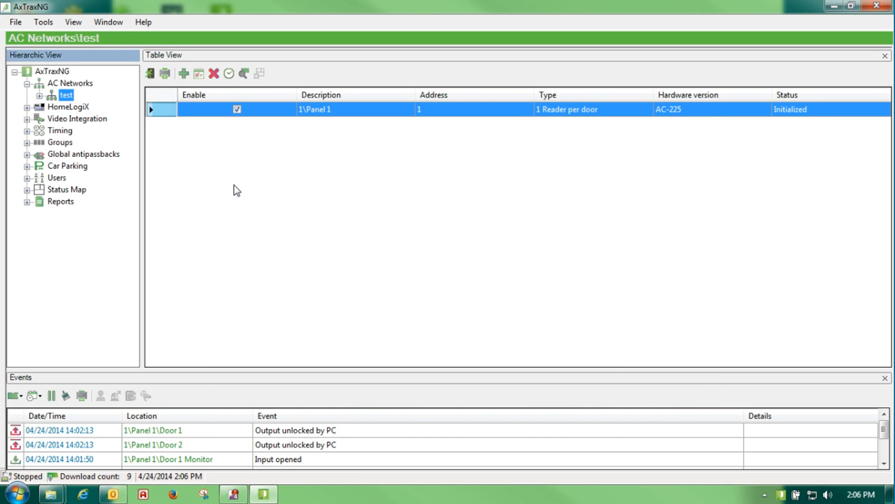
Expand the test network in the Hierarchic View to show Rosslare Security and its empty panel list
{"action": "left_click", "coordinate": [40, 95]}
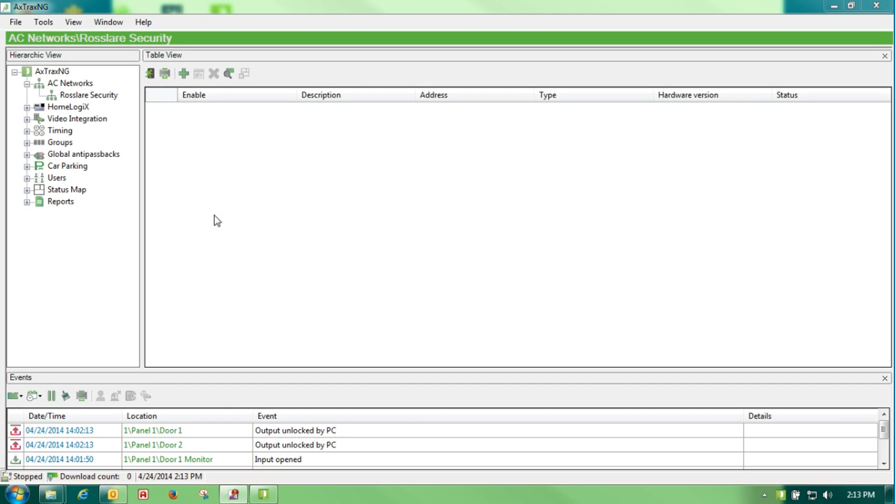
Edit the Rosslare Security network and start its TCP/IP gateway Configuration scan
{"action": "left_click", "coordinate": [80, 86]}
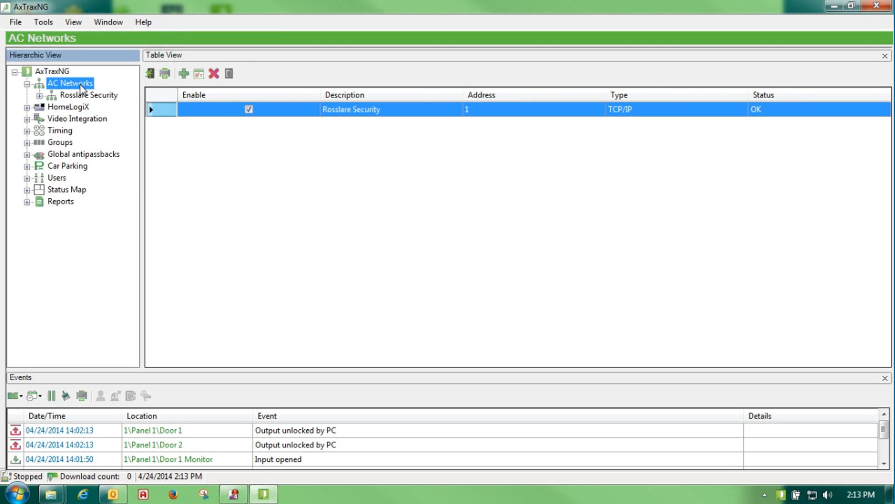
{"action": "left_click", "coordinate": [199, 74]}
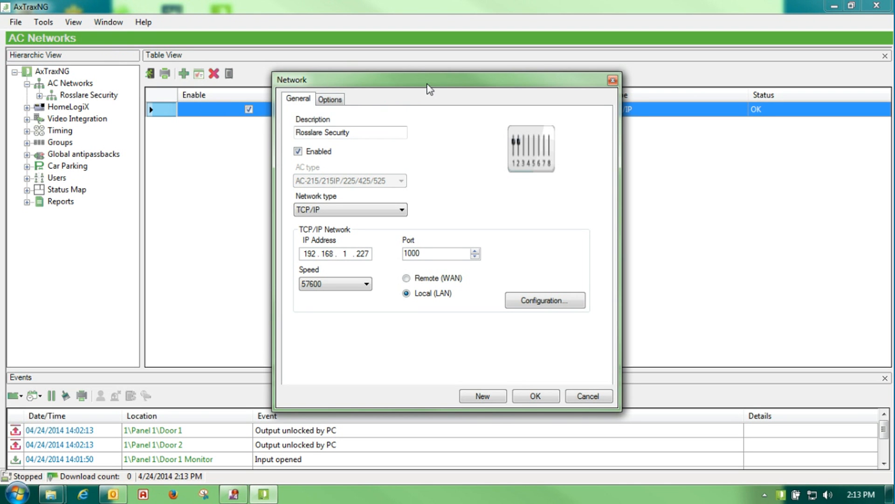
{"action": "left_click_drag", "start_coordinate": [428, 86], "coordinate": [352, 84]}
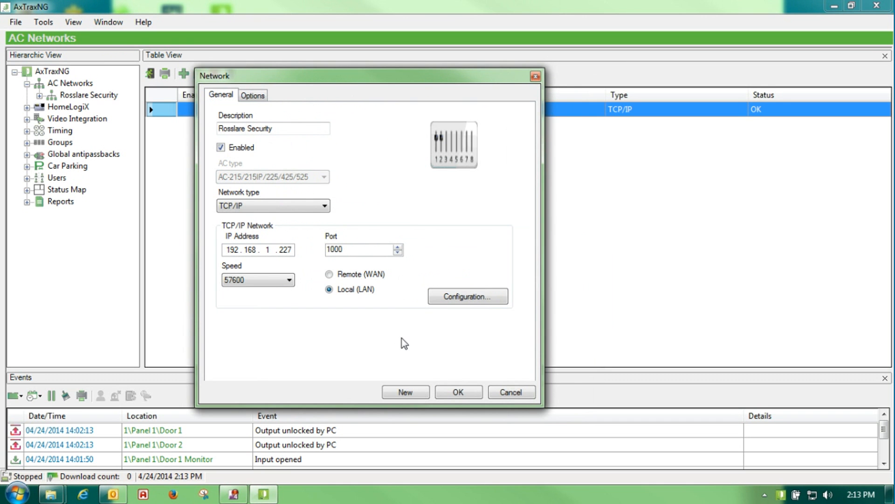
{"action": "left_click", "coordinate": [438, 300]}
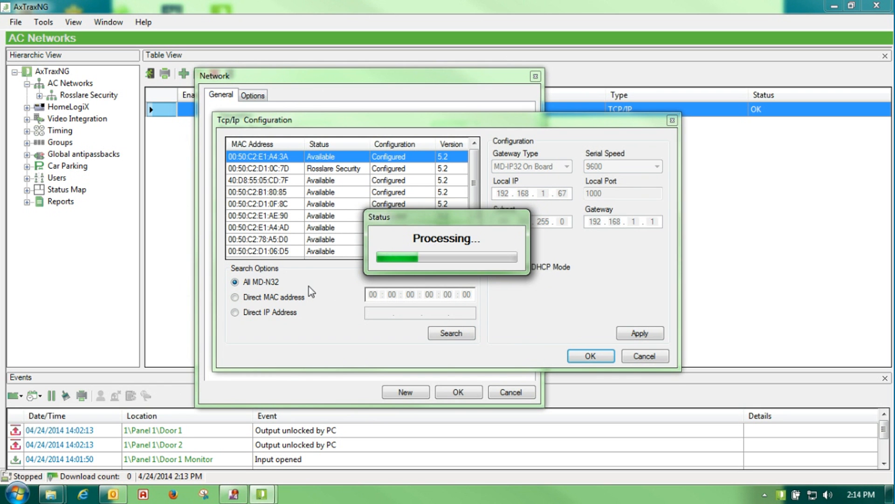
Select the Rosslare Security gateway row to see IP 192.168.1.227 and speed 57600
{"action": "left_click", "coordinate": [330, 168]}
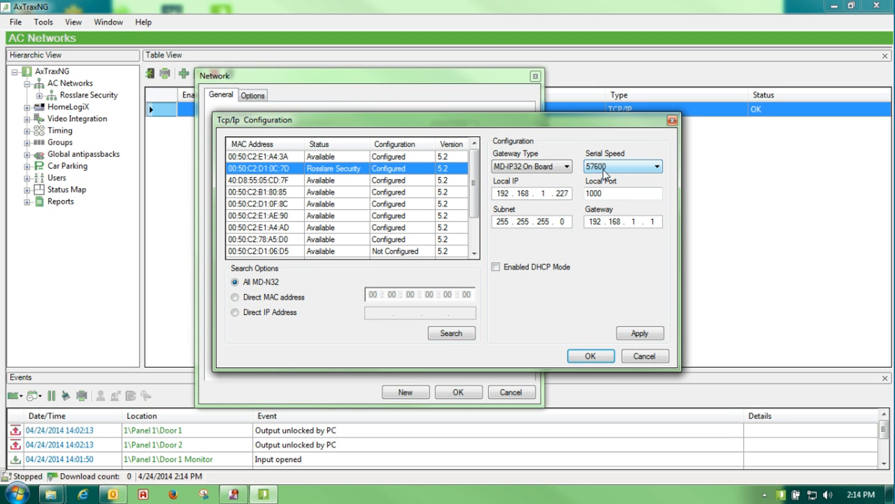
Launch a Command Prompt by searching cmd from the Start menu
{"action": "left_click", "coordinate": [16, 495]}
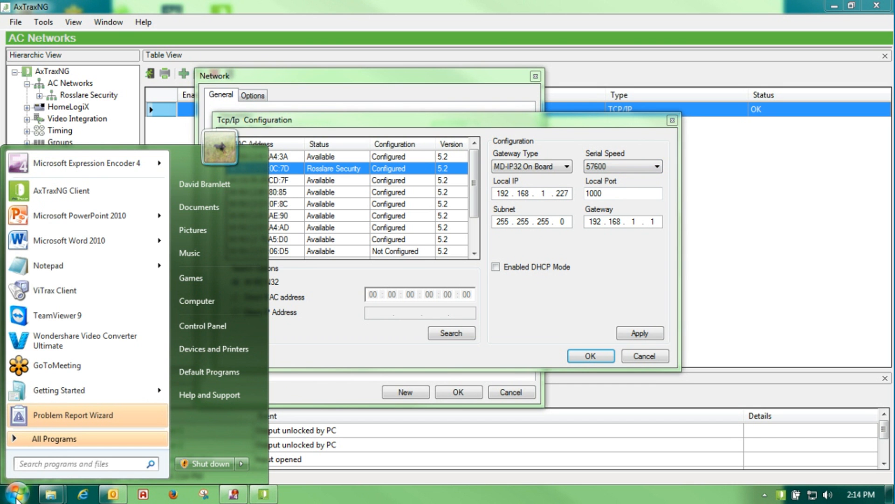
{"action": "type", "text": "cmd"}
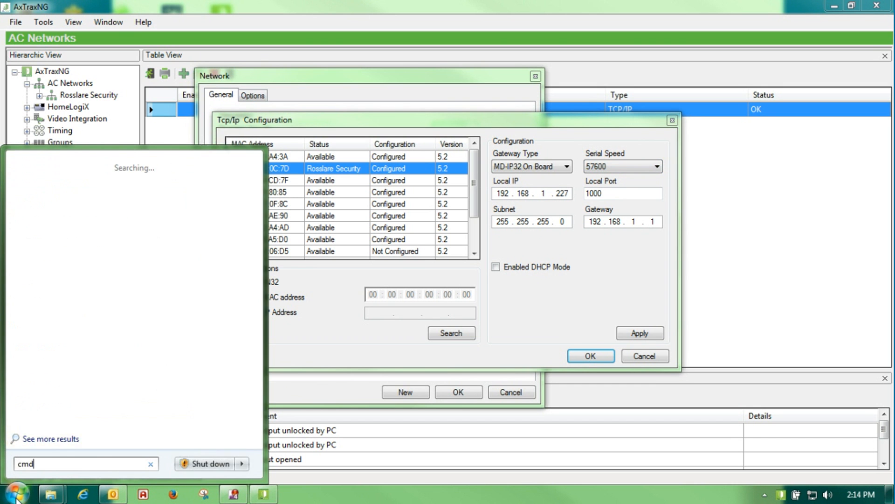
{"action": "key", "text": "Return"}
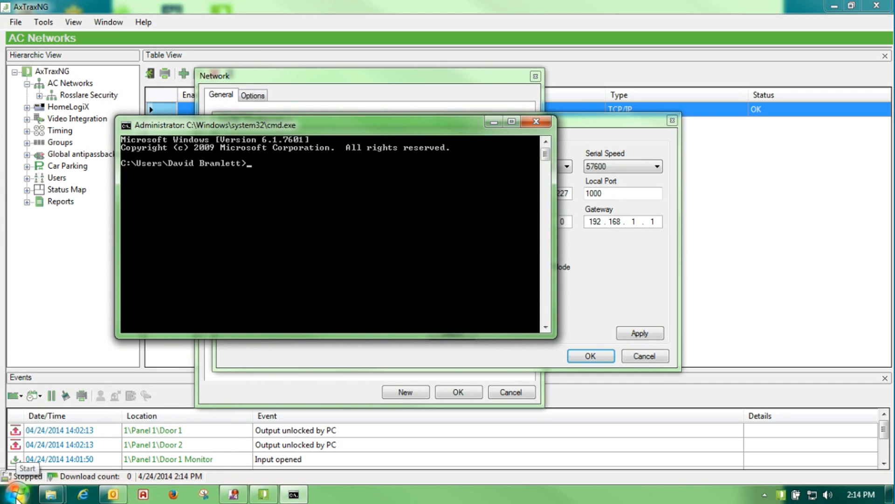
Run ipconfig to show IPv4 192.168.1.2, subnet 255.255.255.0 and gateway 192.168.1.1
{"action": "type", "text": "ipconig"}
{"action": "key", "text": "Return"}
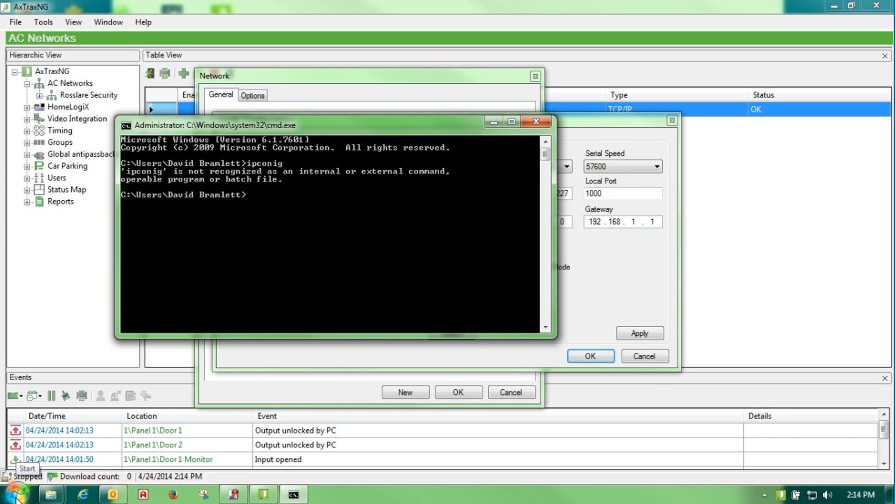
{"action": "type", "text": "ipconfig"}
{"action": "key", "text": "Return"}
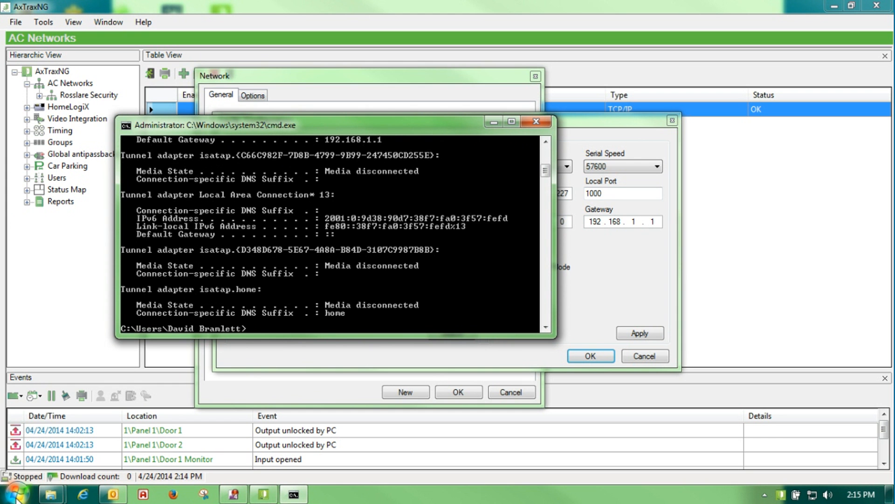
{"action": "left_click_drag", "start_coordinate": [403, 127], "coordinate": [260, 39]}
{"action": "mouse_move", "coordinate": [413, 84]}
{"action": "left_mouse_down"}
{"action": "mouse_move", "coordinate": [417, 55]}
{"action": "mouse_move", "coordinate": [417, 83]}
{"action": "mouse_move", "coordinate": [418, 75]}
{"action": "left_mouse_up"}
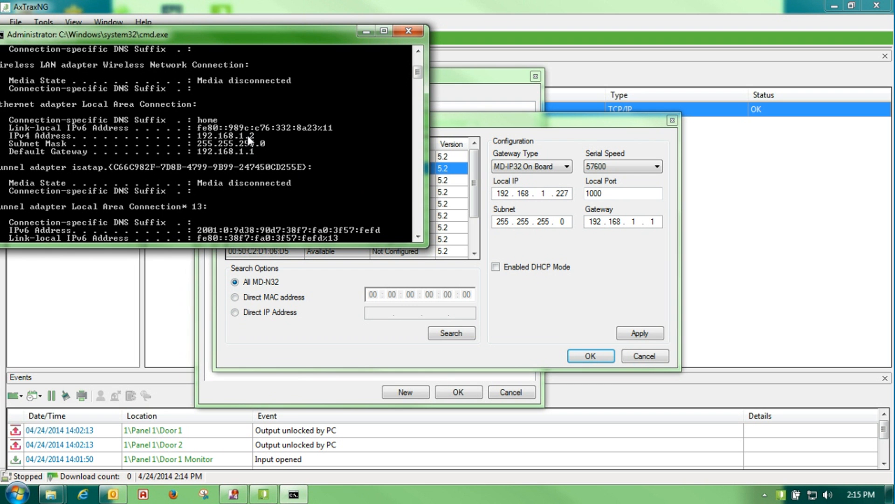
Close the command prompt, try gateway types MD-IP32 On Board and MD-N32, then cancel both dialogs
{"action": "left_click", "coordinate": [408, 32]}
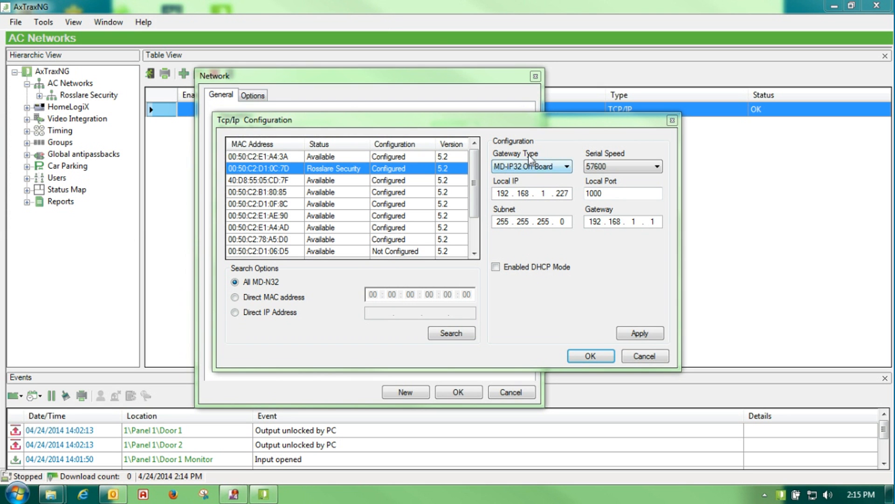
{"action": "left_click", "coordinate": [567, 167]}
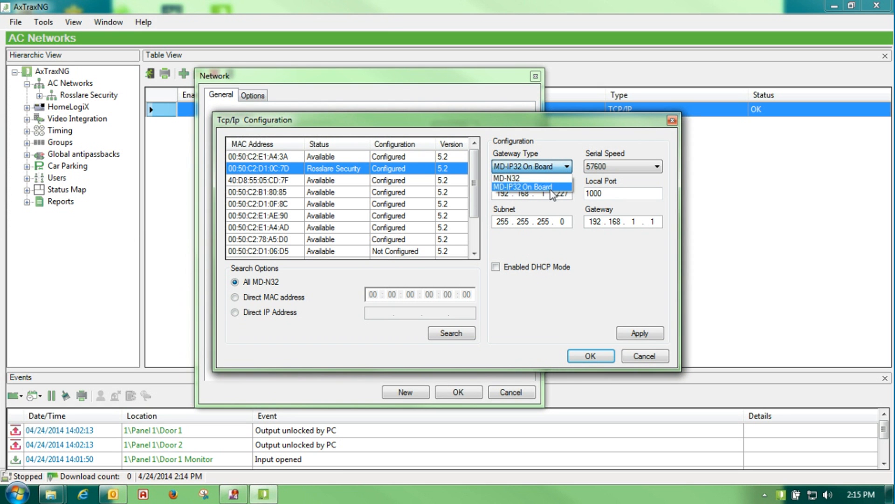
{"action": "left_click", "coordinate": [551, 187]}
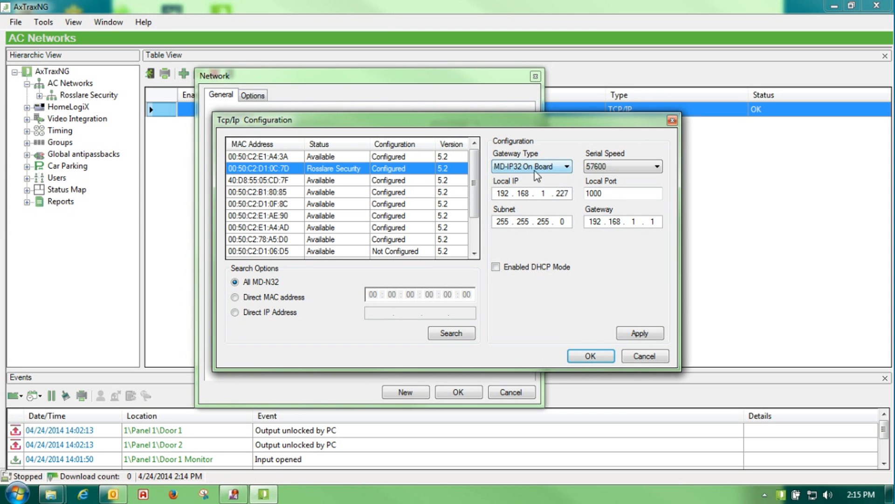
{"action": "left_click", "coordinate": [548, 169]}
{"action": "left_click", "coordinate": [544, 178]}
{"action": "left_click", "coordinate": [566, 167]}
{"action": "left_click", "coordinate": [542, 178]}
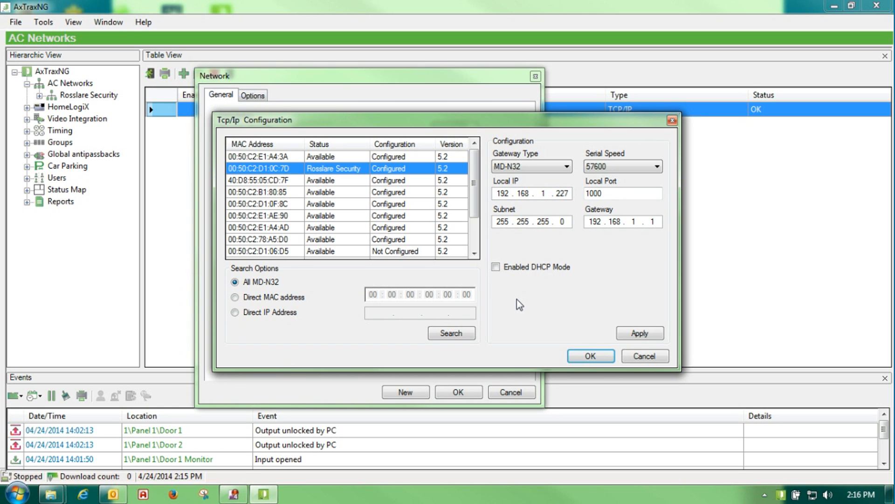
{"action": "left_click", "coordinate": [644, 357]}
{"action": "left_click", "coordinate": [510, 391]}
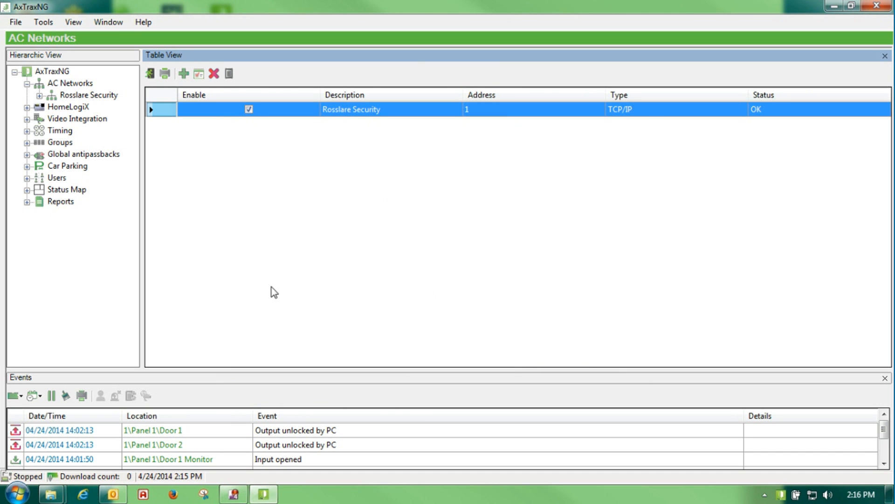
Show Rosslare Security's panels, then open Task Manager's full Services list
{"action": "left_click", "coordinate": [72, 97]}
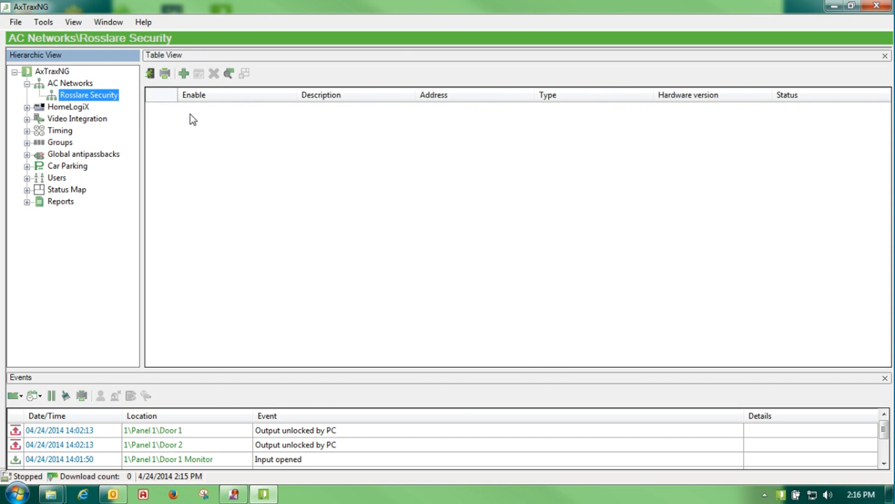
{"action": "right_click", "coordinate": [358, 497]}
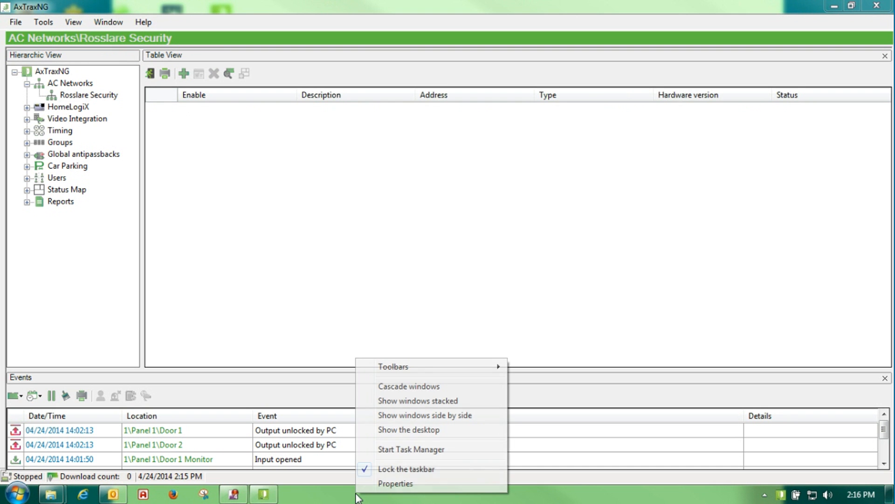
{"action": "left_click", "coordinate": [408, 451]}
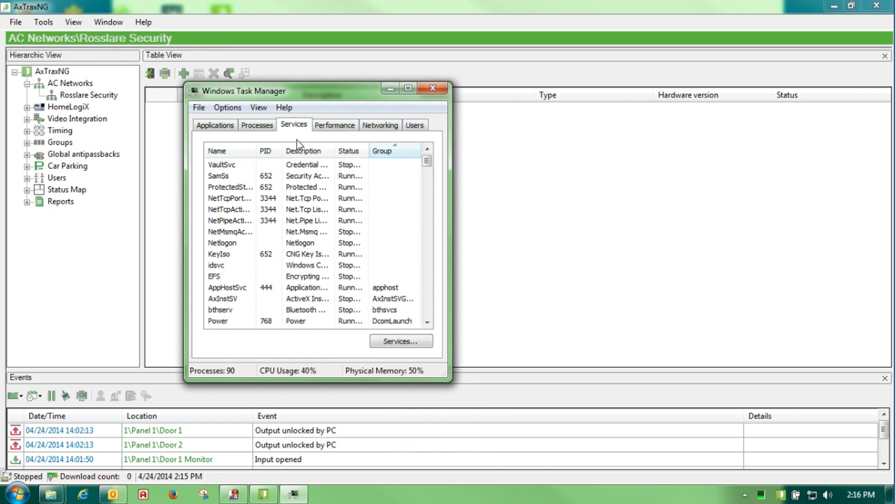
{"action": "left_click", "coordinate": [386, 342]}
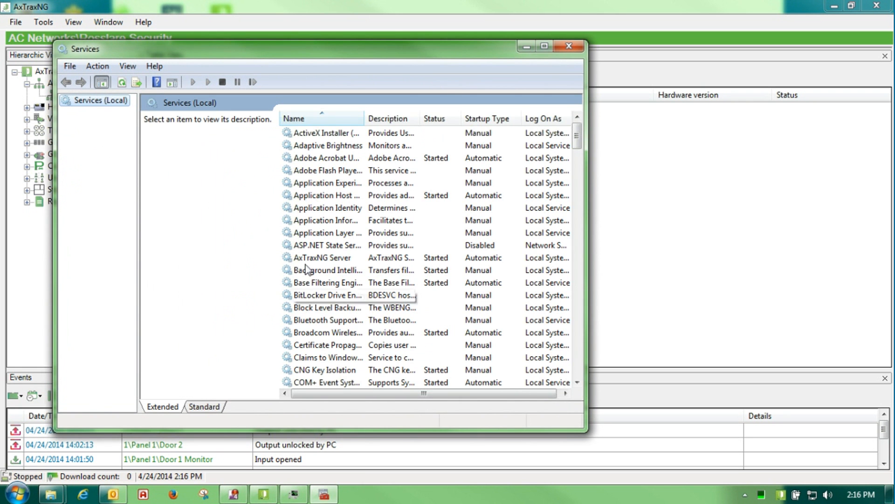
Confirm the AxTraxNG Server service is Started and Automatic, then close Services and Task Manager
{"action": "left_click", "coordinate": [325, 262]}
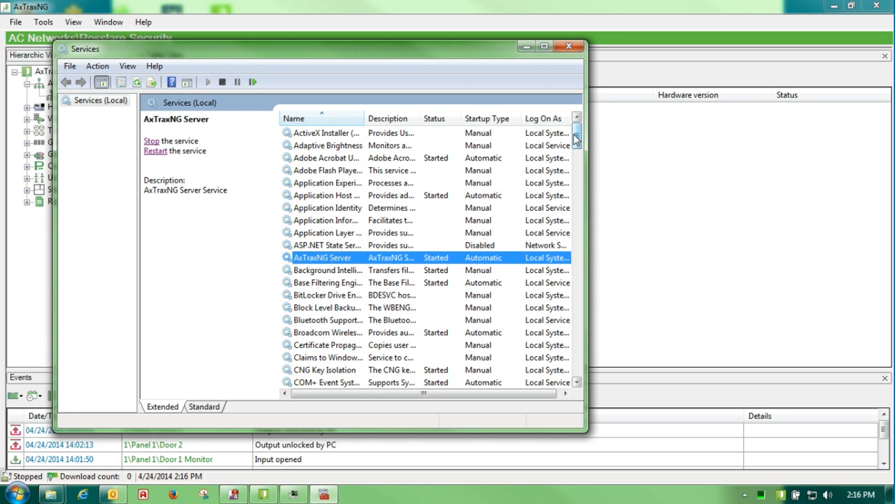
{"action": "left_click_drag", "start_coordinate": [577, 139], "coordinate": [578, 301]}
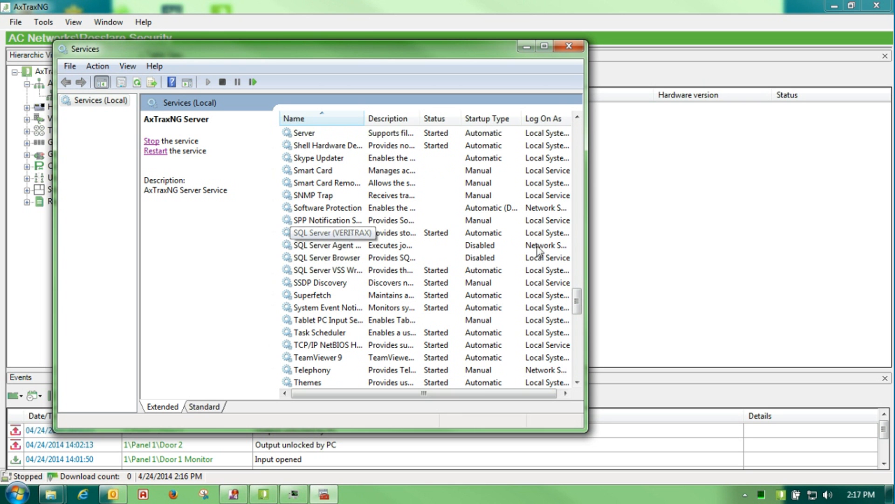
{"action": "left_click_drag", "start_coordinate": [577, 301], "coordinate": [558, 135]}
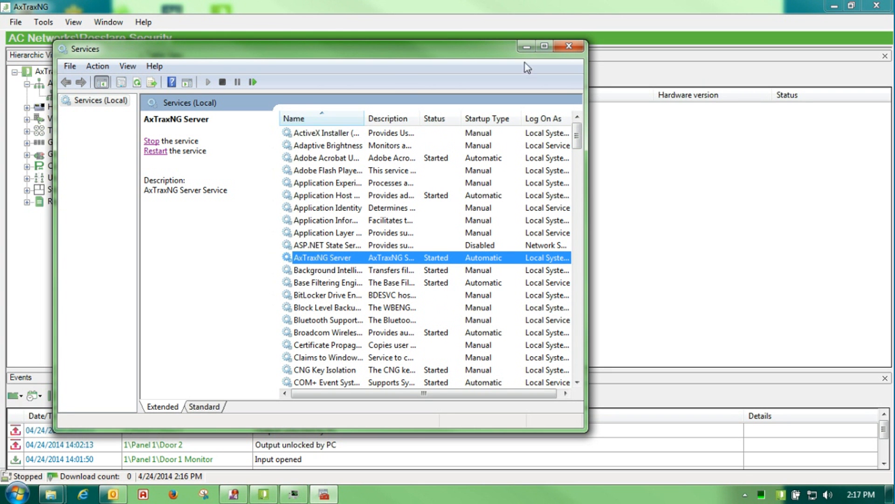
{"action": "left_click", "coordinate": [570, 49]}
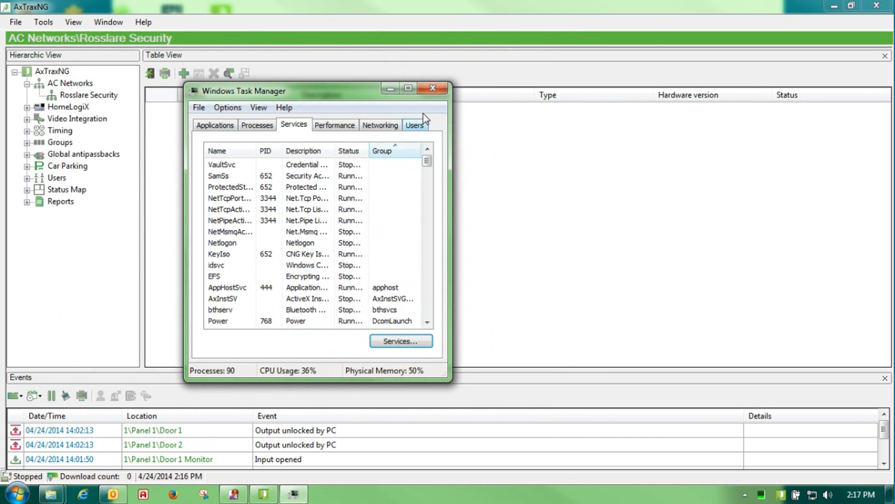
{"action": "left_click", "coordinate": [432, 88]}
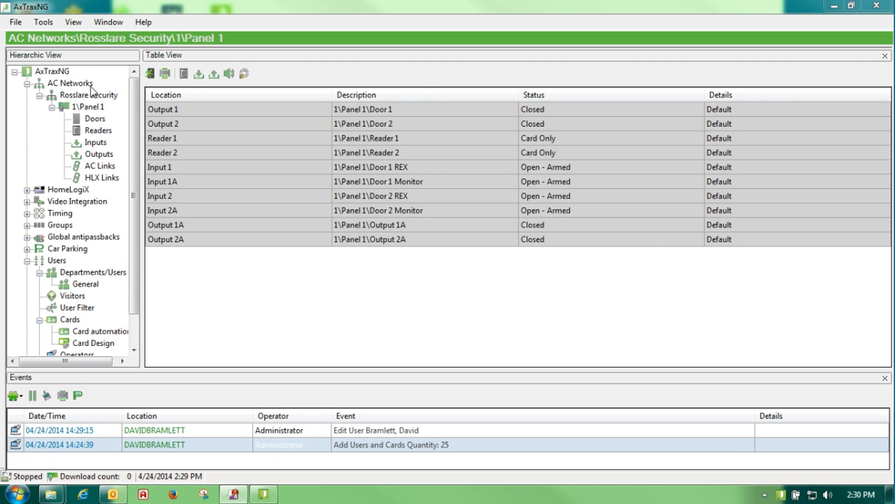
Open Door 1 on Panel 1, set its description to Test and untick REX enabled
{"action": "left_click", "coordinate": [89, 110]}
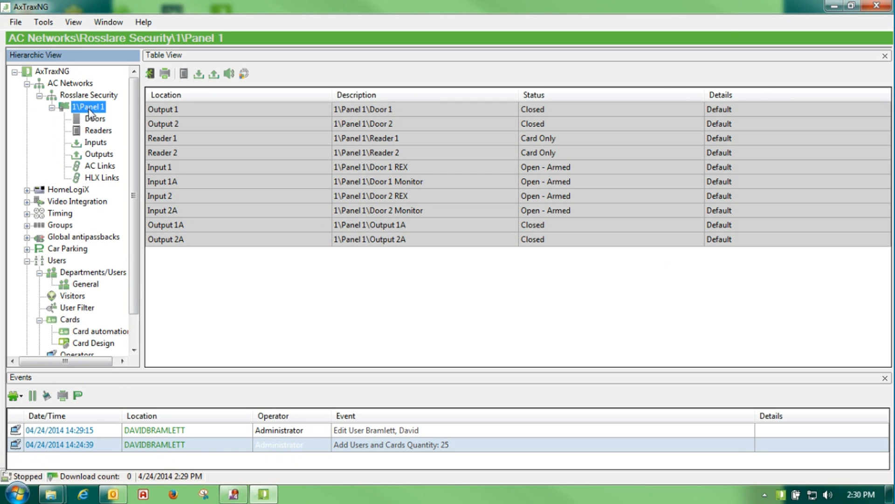
{"action": "left_click", "coordinate": [93, 121]}
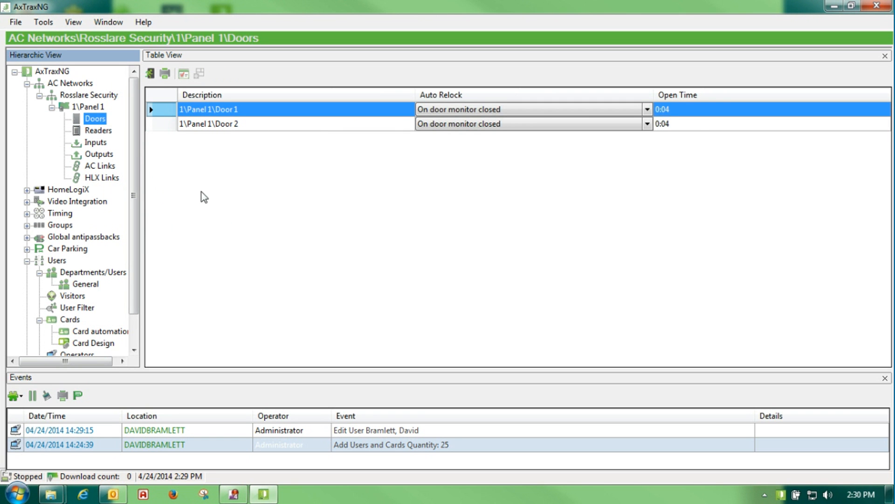
{"action": "double_click", "coordinate": [164, 110]}
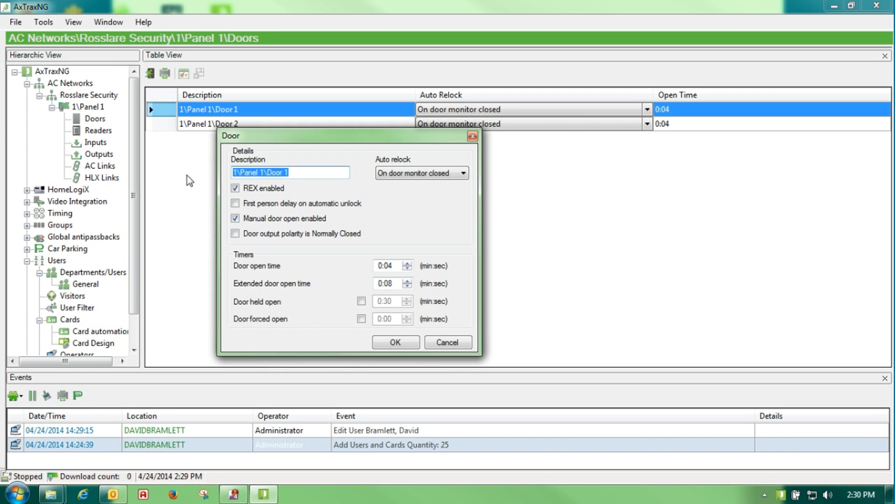
{"action": "type", "text": "Test"}
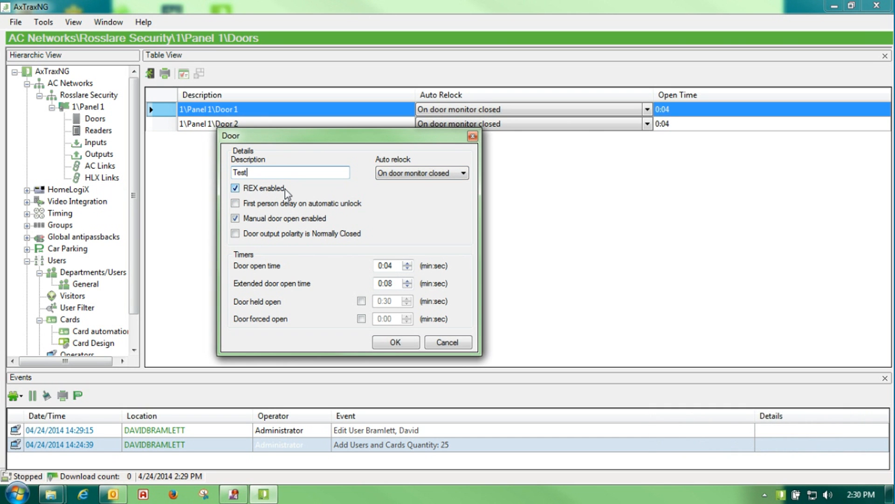
{"action": "left_click", "coordinate": [236, 188]}
Re-enable REX, try First person delay, and switch Manual door open back on
{"action": "left_click", "coordinate": [235, 188]}
{"action": "left_click", "coordinate": [235, 204]}
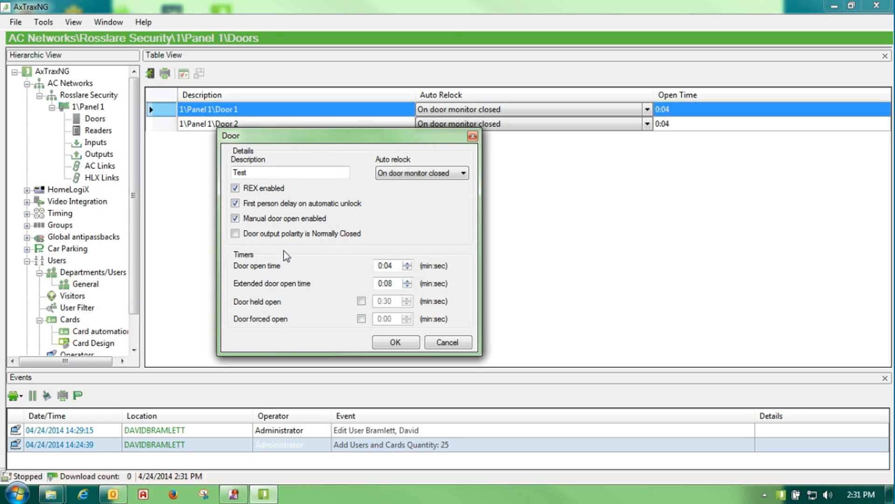
{"action": "left_click", "coordinate": [271, 206]}
{"action": "left_click", "coordinate": [275, 225]}
{"action": "left_click", "coordinate": [275, 225]}
{"action": "left_click", "coordinate": [236, 219]}
Turn off the door forced and held open timers, set Auto relock to None, then cancel
{"action": "left_click", "coordinate": [362, 319]}
{"action": "left_click", "coordinate": [362, 319]}
{"action": "left_click", "coordinate": [362, 301]}
{"action": "left_click", "coordinate": [463, 176]}
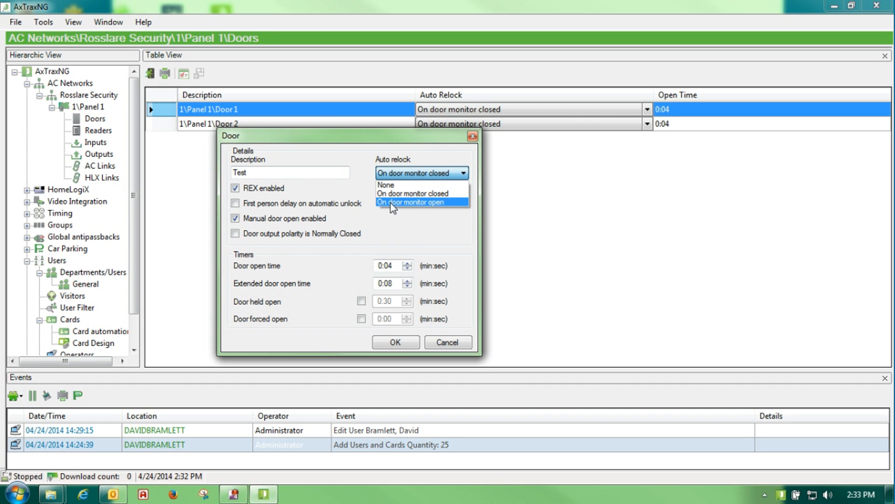
{"action": "left_click", "coordinate": [434, 187]}
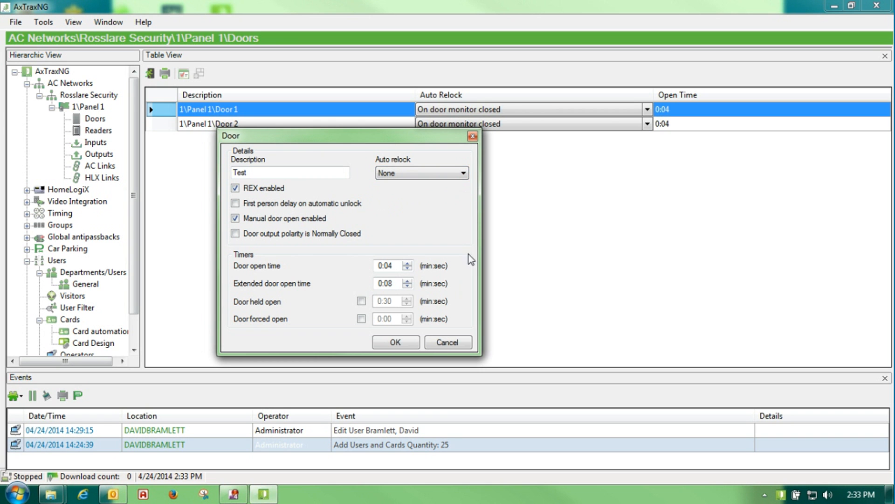
{"action": "left_click", "coordinate": [444, 344]}
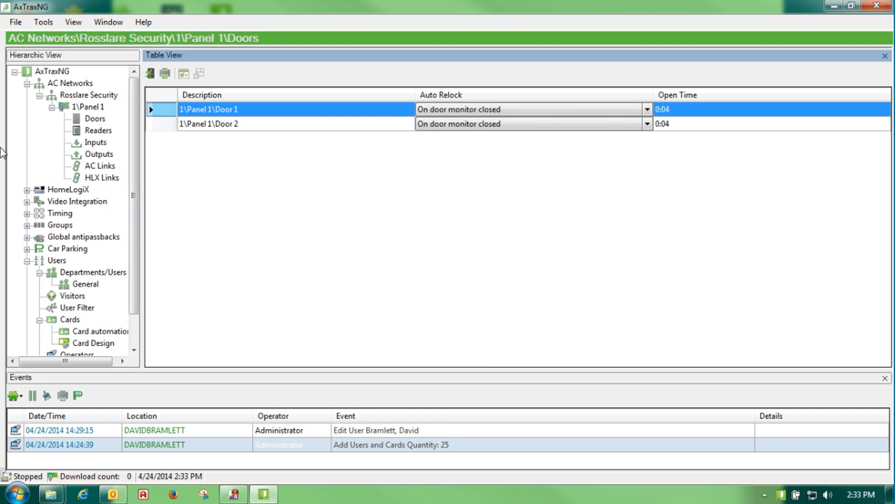
Open Reader 1 on Panel 1, change its description to Test, and toggle its Door 1 activation
{"action": "left_click", "coordinate": [96, 131]}
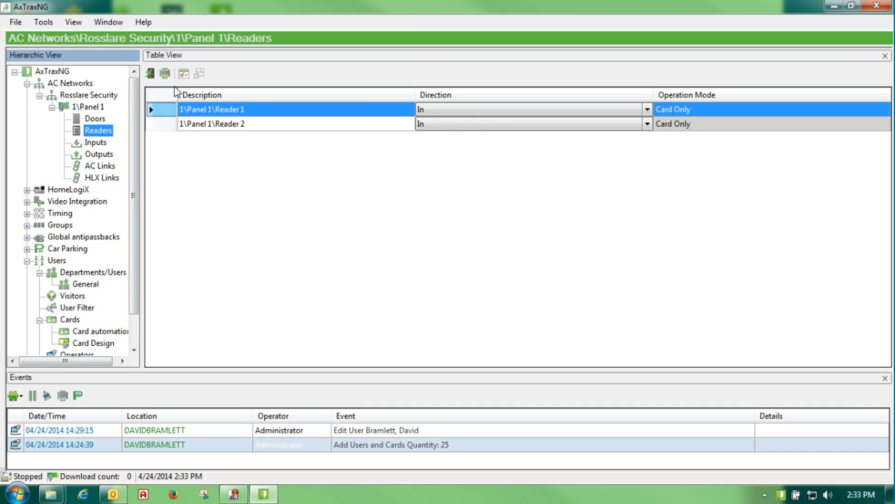
{"action": "double_click", "coordinate": [167, 110]}
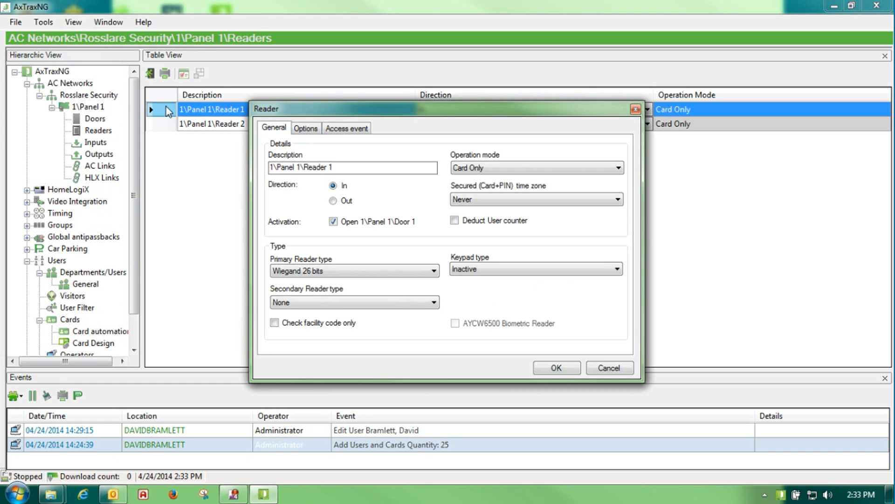
{"action": "left_click_drag", "start_coordinate": [318, 104], "coordinate": [246, 116]}
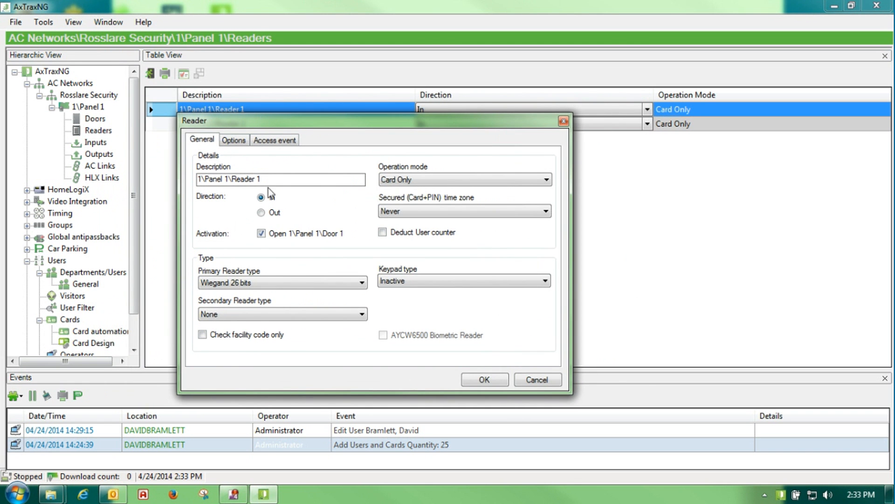
{"action": "left_click_drag", "start_coordinate": [267, 180], "coordinate": [51, 174]}
{"action": "type", "text": "Test"}
{"action": "left_click", "coordinate": [261, 234]}
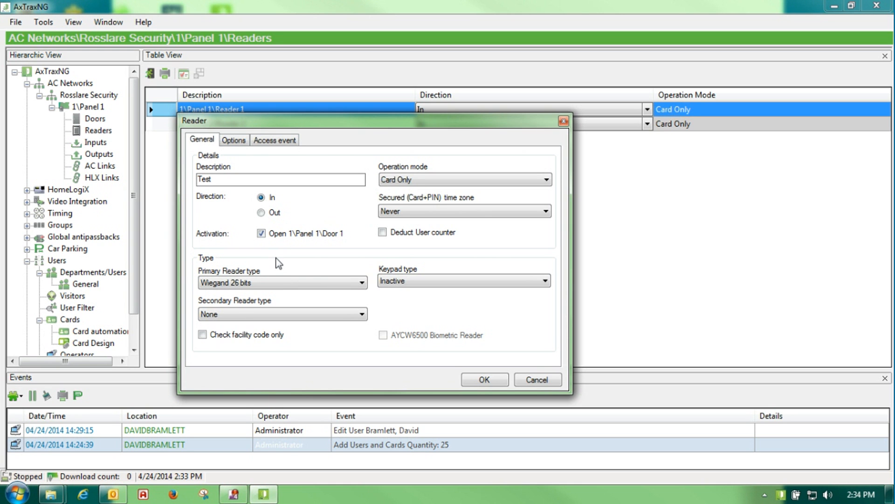
{"action": "left_click", "coordinate": [261, 234]}
{"action": "left_click", "coordinate": [261, 234]}
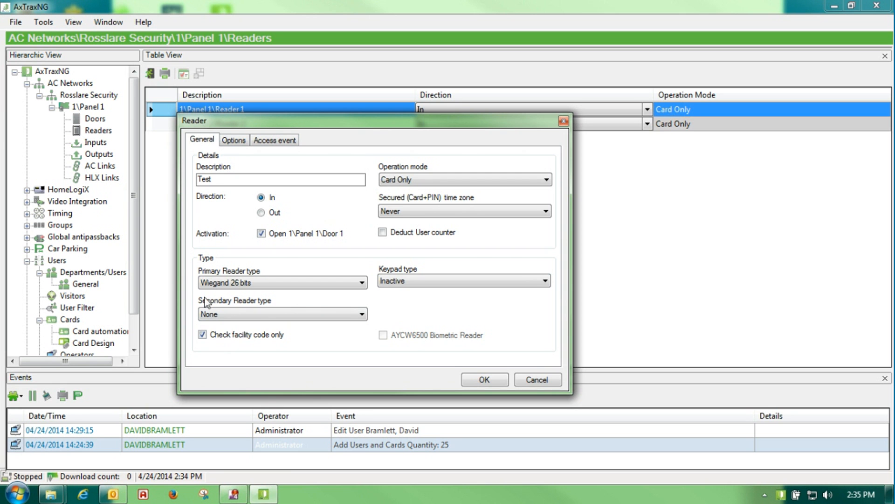
Review the facility code list on the Options tab, leaving facility-code-only checking unchecked
{"action": "left_click", "coordinate": [239, 141]}
{"action": "left_click", "coordinate": [209, 247]}
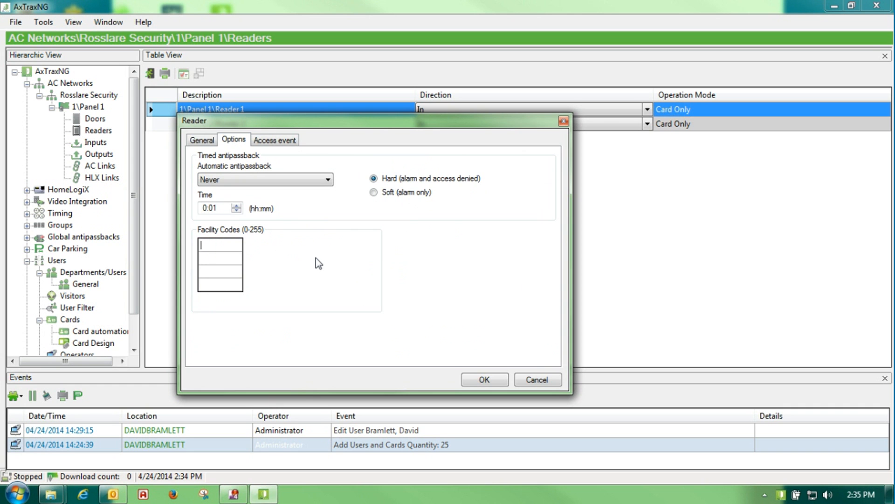
{"action": "left_click", "coordinate": [199, 138]}
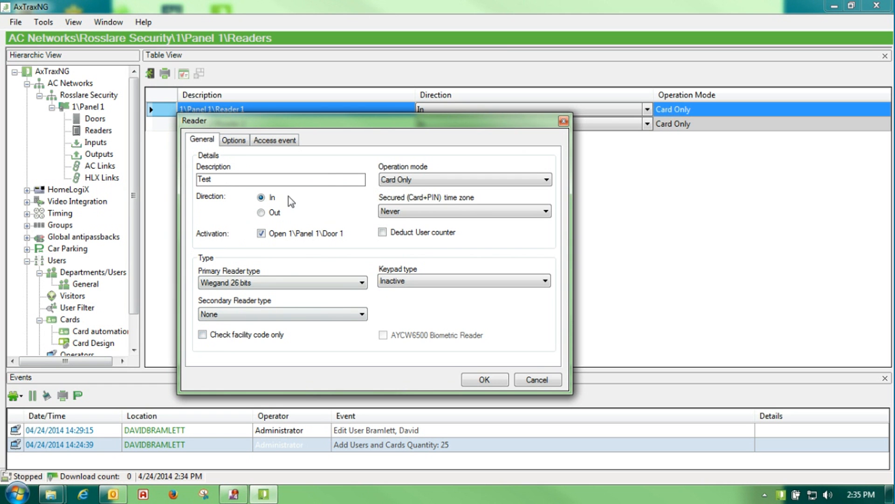
Cycle Reader 1's operation mode through Inactive and Desktop, settling on No Access
{"action": "left_click", "coordinate": [545, 180]}
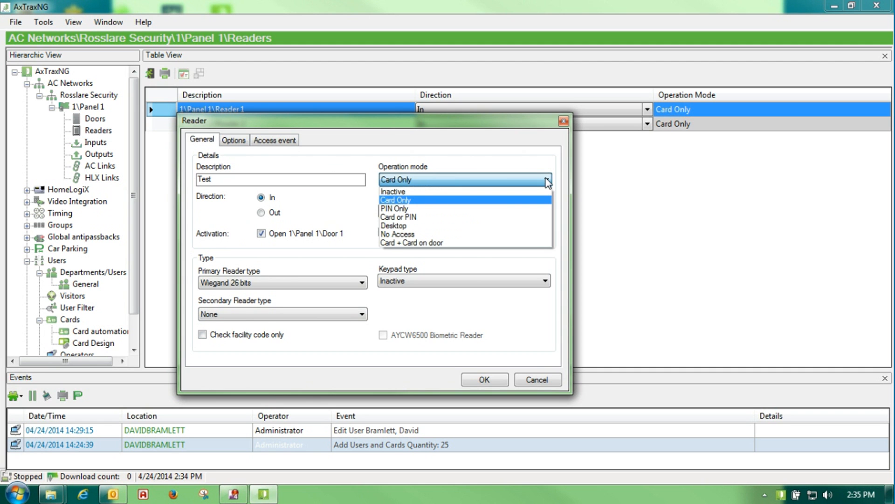
{"action": "left_click", "coordinate": [421, 191]}
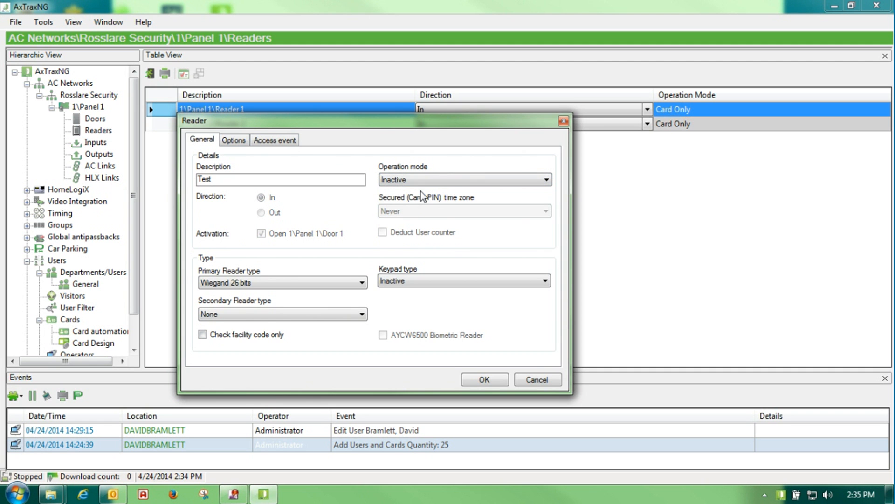
{"action": "left_click", "coordinate": [546, 181]}
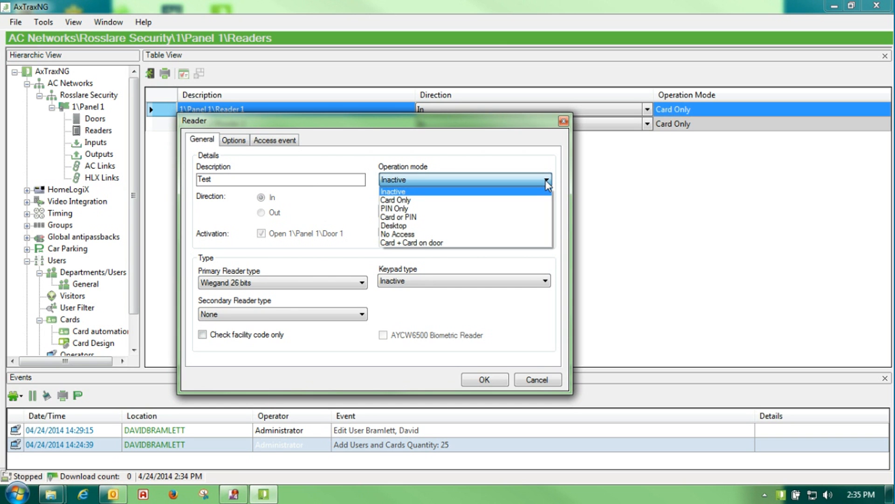
{"action": "left_click", "coordinate": [524, 228]}
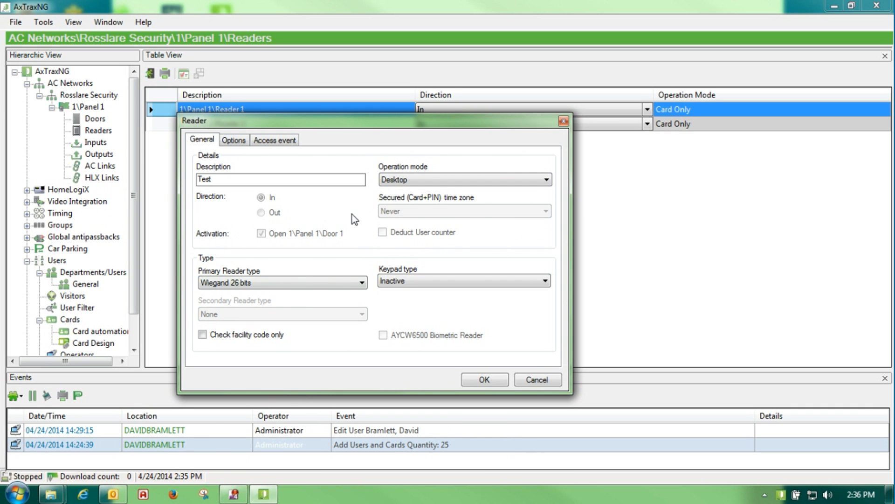
{"action": "left_click", "coordinate": [549, 181]}
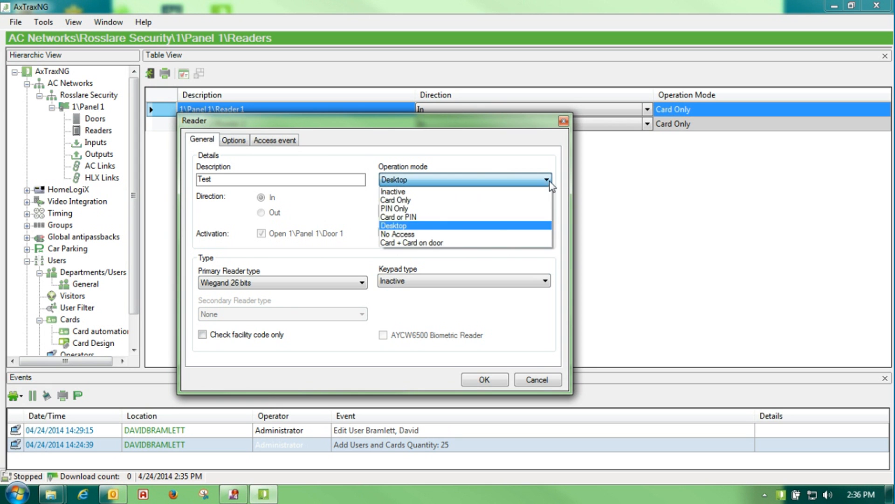
{"action": "left_click", "coordinate": [470, 236]}
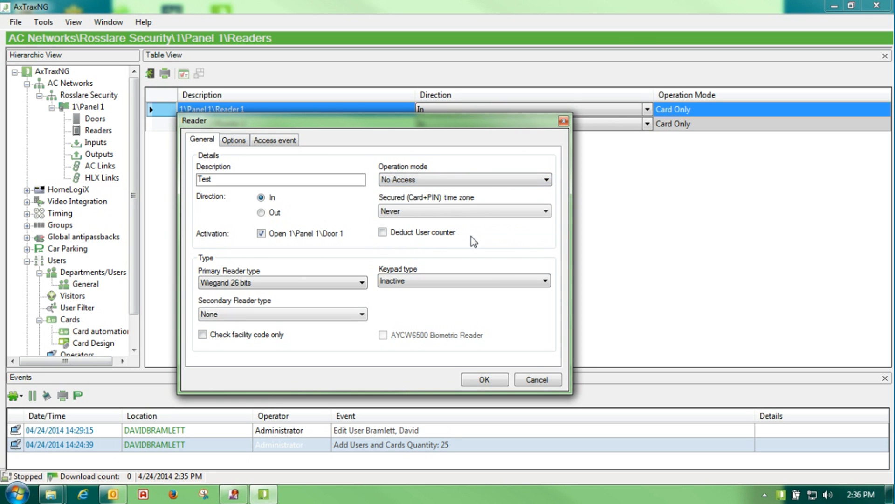
{"action": "left_click", "coordinate": [546, 181]}
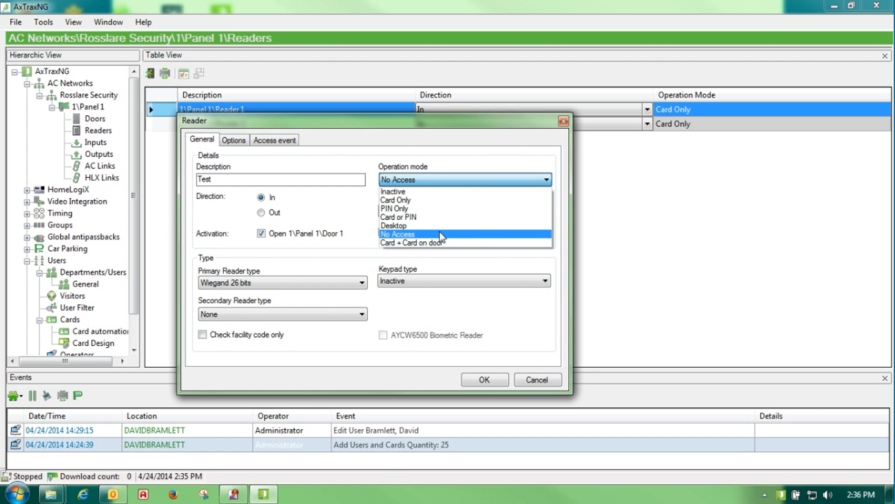
{"action": "left_click", "coordinate": [398, 235]}
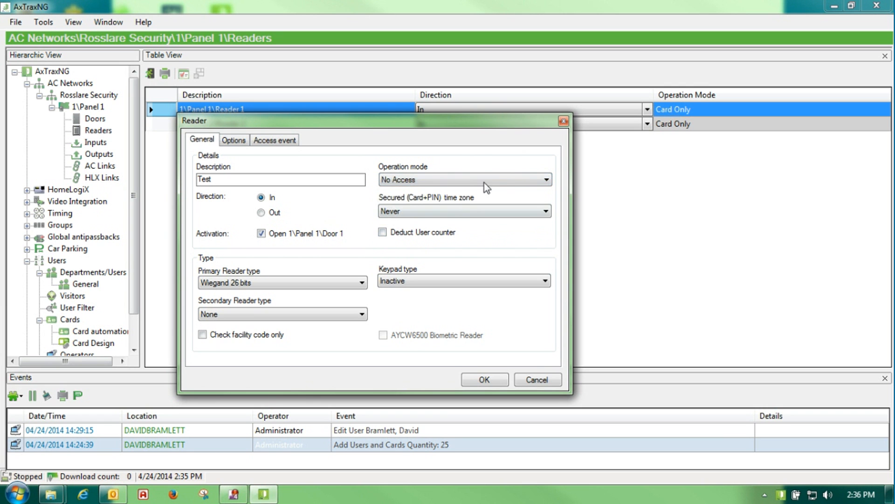
{"action": "left_click", "coordinate": [547, 179]}
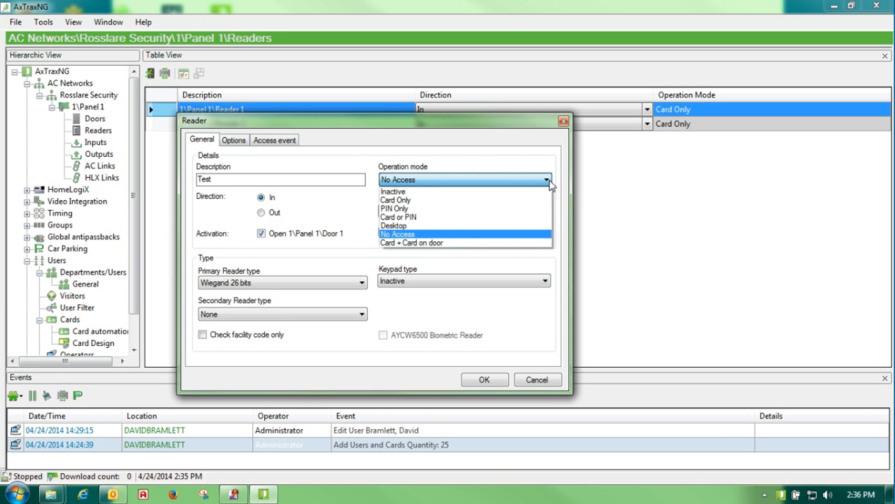
Change the operation mode from Card + Card on door to Card or PIN
{"action": "left_click", "coordinate": [421, 242]}
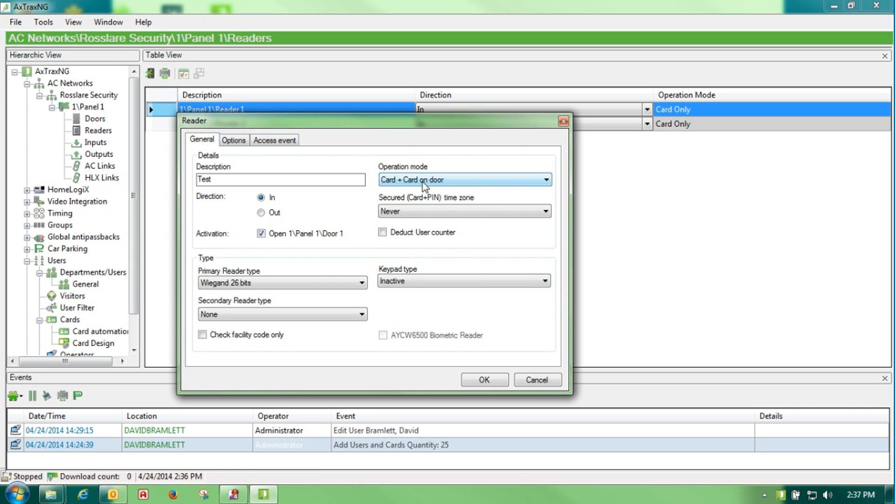
{"action": "left_click", "coordinate": [546, 181]}
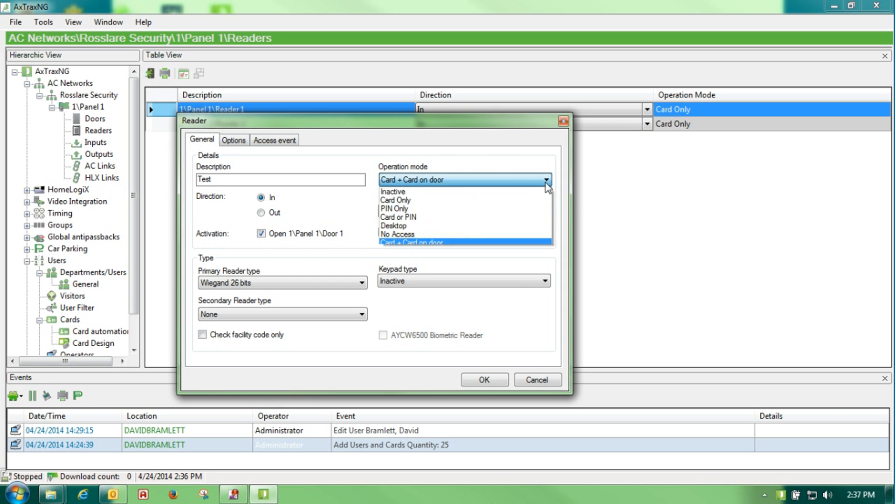
{"action": "left_click", "coordinate": [434, 216]}
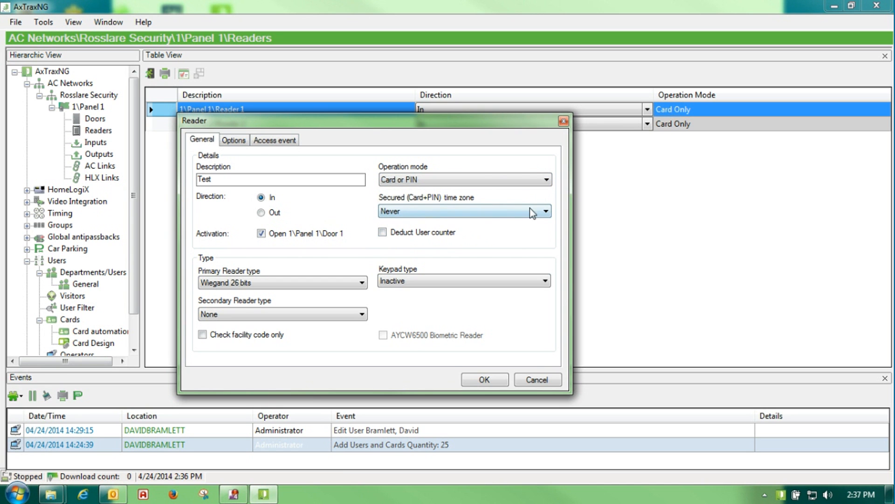
Keep the secured time zone at Never and leave user counter deduction off
{"action": "left_click", "coordinate": [546, 212]}
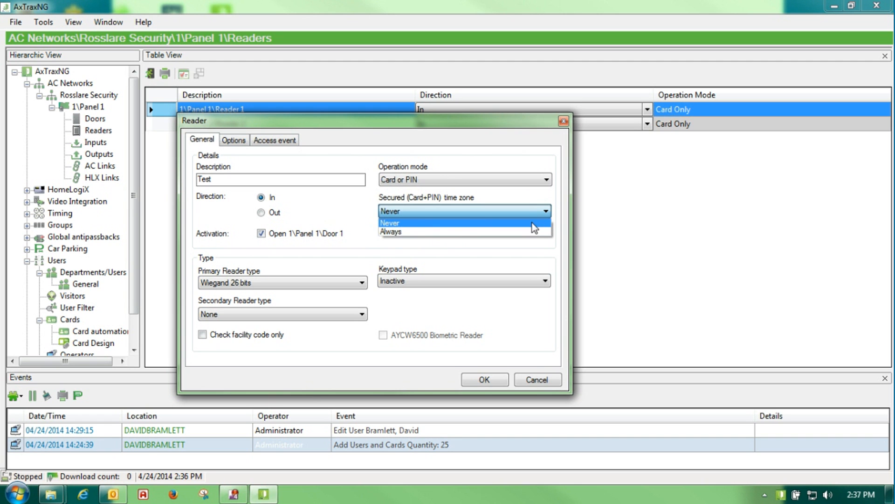
{"action": "left_click", "coordinate": [505, 222]}
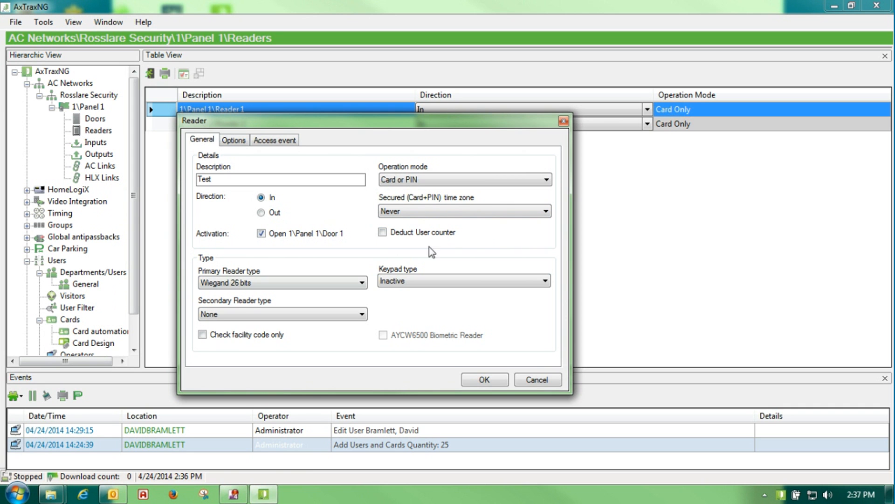
{"action": "left_click", "coordinate": [382, 232]}
{"action": "left_click", "coordinate": [381, 232]}
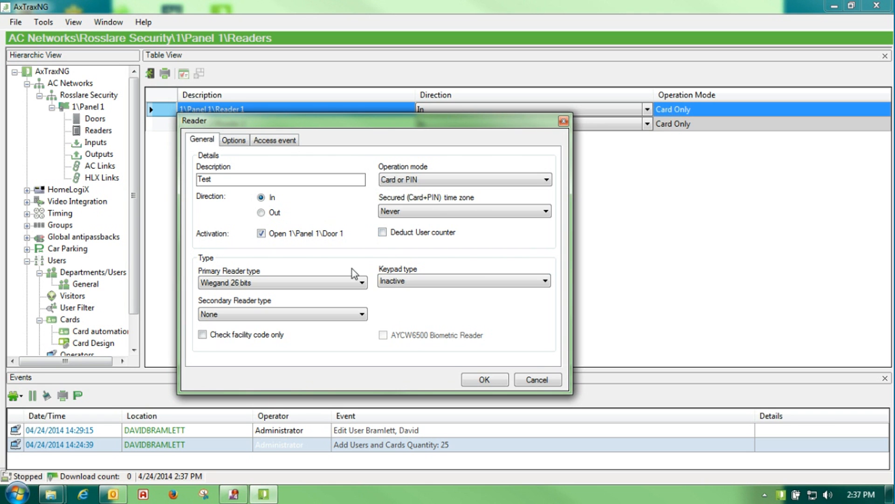
{"action": "left_click", "coordinate": [545, 281]}
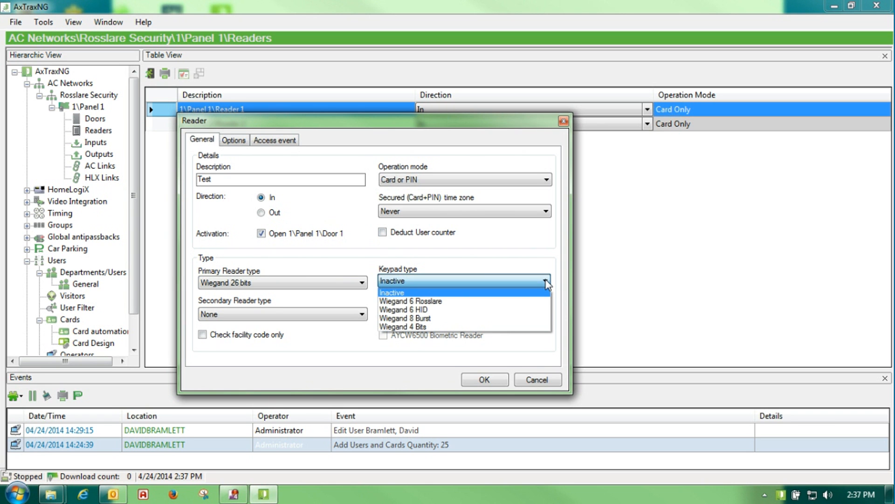
Set keypad type to Wiegand 6 Rosslare; try Clock and Data, then restore Wiegand 26 bits
{"action": "left_click", "coordinate": [452, 303]}
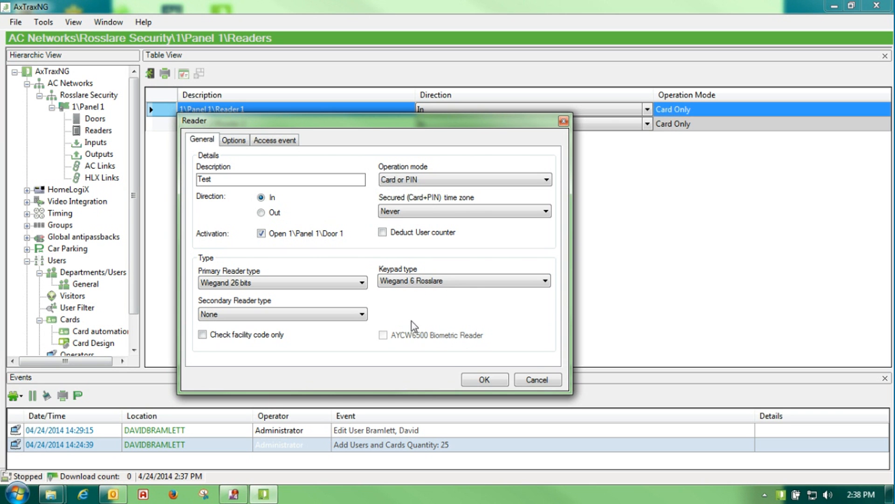
{"action": "left_click", "coordinate": [362, 282]}
{"action": "left_click", "coordinate": [295, 304]}
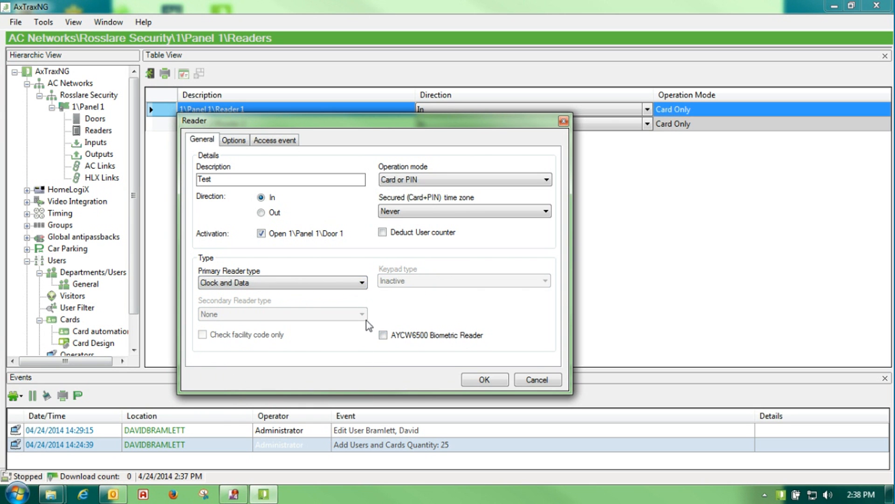
{"action": "left_click", "coordinate": [361, 283]}
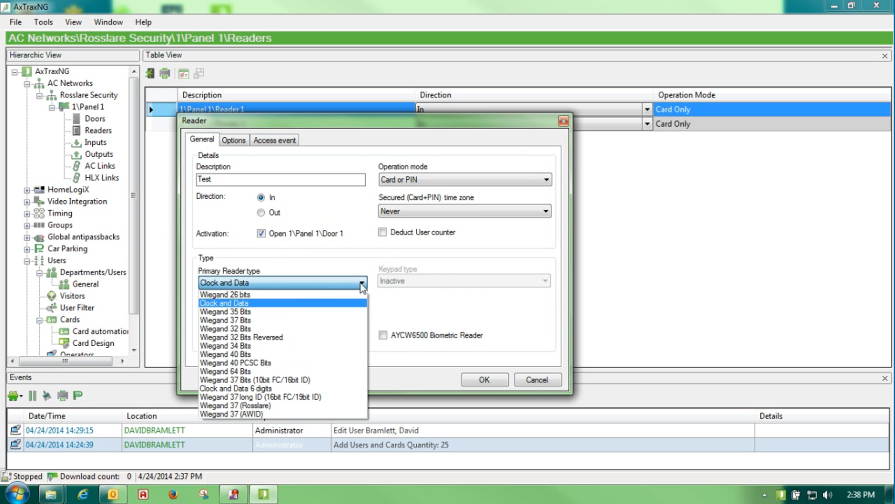
{"action": "left_click", "coordinate": [286, 294]}
Toggle the AYCW6500 Biometric Reader on and off, then view the antipassback options
{"action": "left_click", "coordinate": [384, 335]}
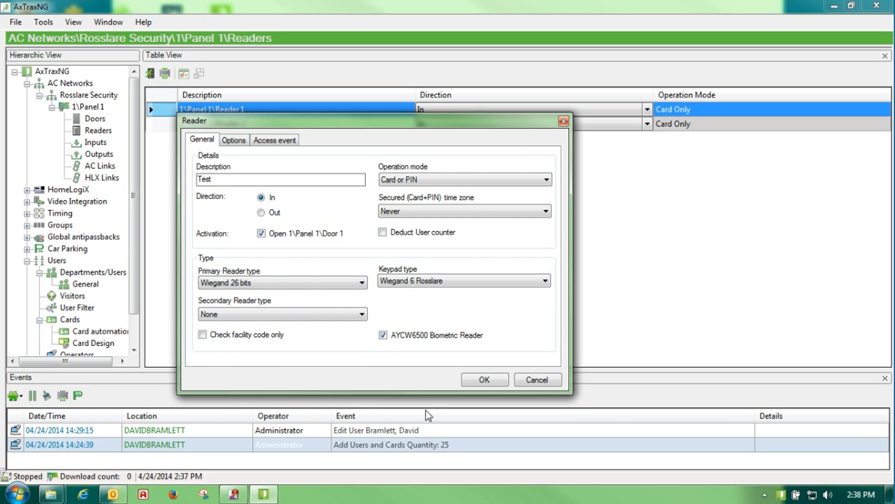
{"action": "left_click", "coordinate": [383, 335]}
{"action": "left_click", "coordinate": [232, 141]}
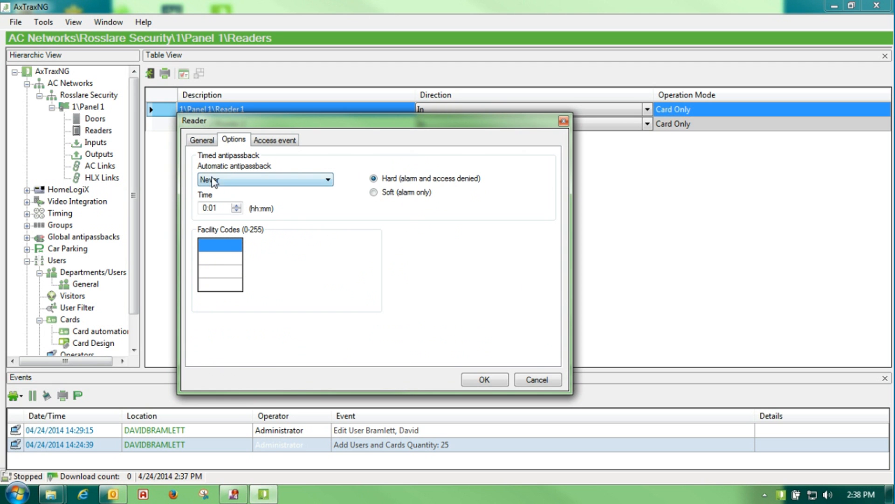
{"action": "left_click", "coordinate": [328, 180]}
{"action": "left_click", "coordinate": [325, 192]}
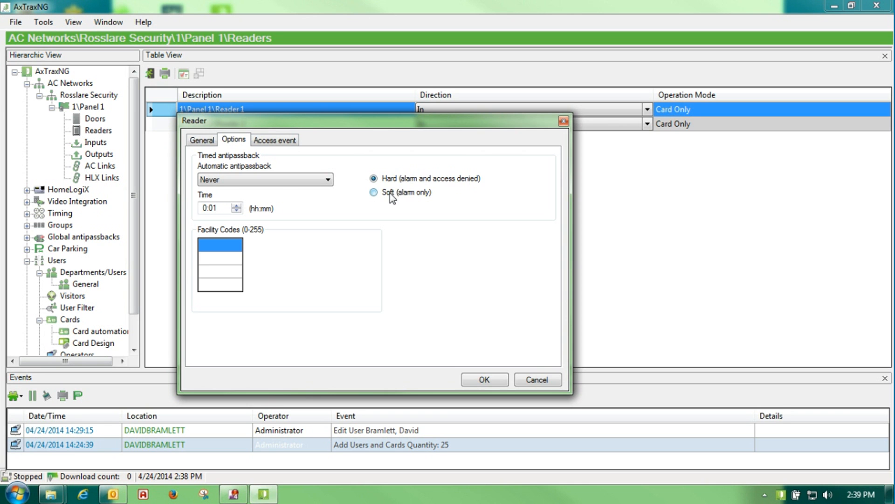
{"action": "left_click", "coordinate": [213, 208]}
Enable an Access Granted pop-up window that closes by timer rather than manually
{"action": "left_click", "coordinate": [260, 141]}
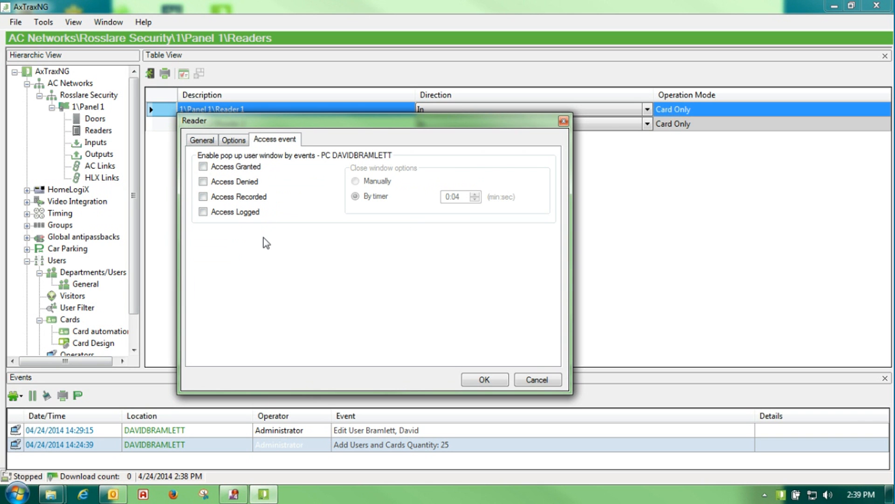
{"action": "left_click", "coordinate": [204, 167]}
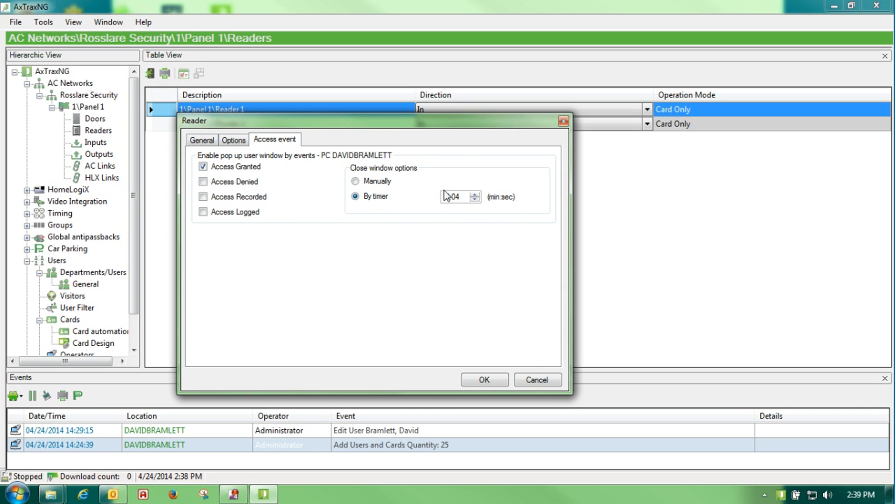
{"action": "left_click", "coordinate": [370, 184]}
{"action": "left_click", "coordinate": [367, 201]}
Dismiss the keypad type warning and cancel the Reader dialog, discarding the changes
{"action": "left_click", "coordinate": [472, 377]}
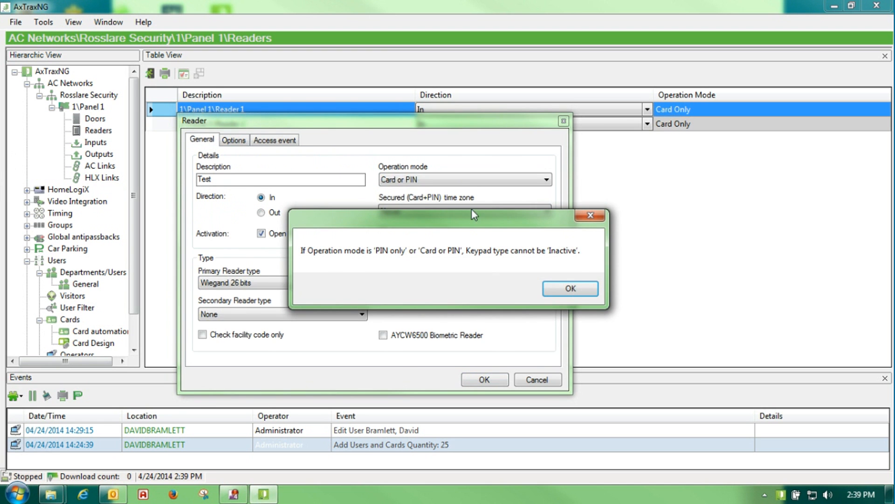
{"action": "left_click", "coordinate": [570, 288]}
{"action": "left_click", "coordinate": [537, 379]}
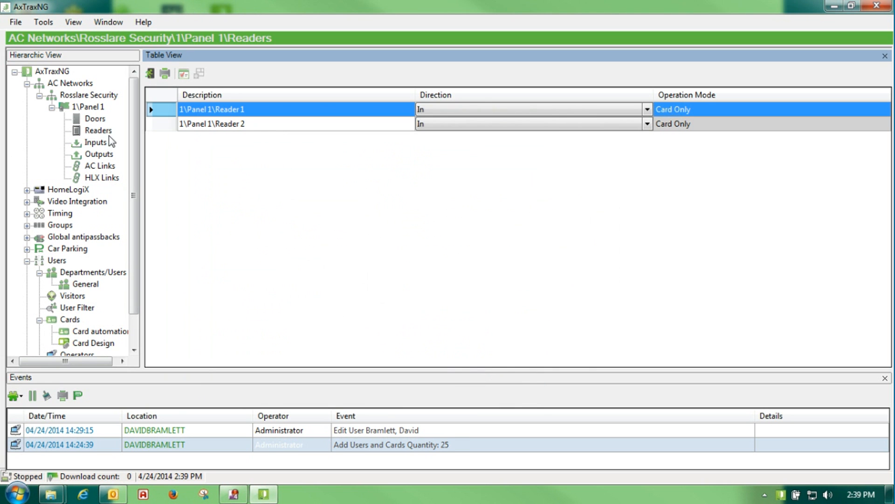
Keep Input 1 (Door 1 REX) set to Normally Open in the Inputs table
{"action": "left_click", "coordinate": [97, 145]}
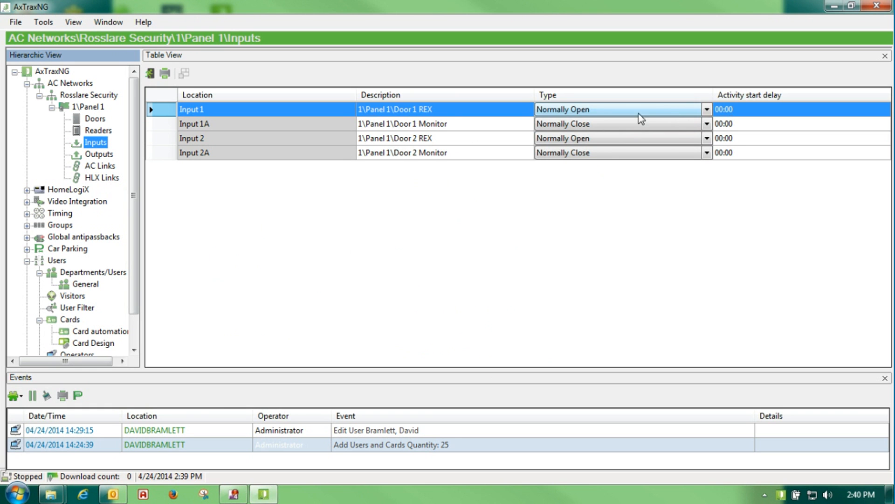
{"action": "left_click", "coordinate": [707, 110]}
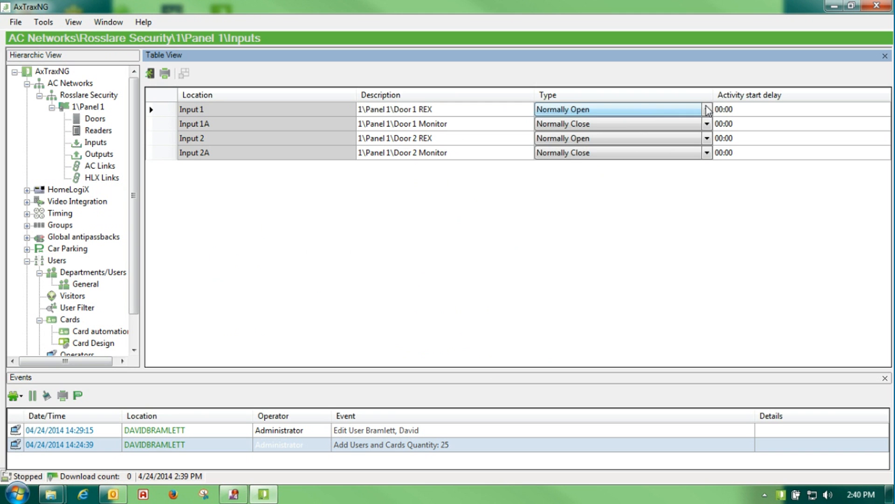
{"action": "left_click", "coordinate": [708, 110]}
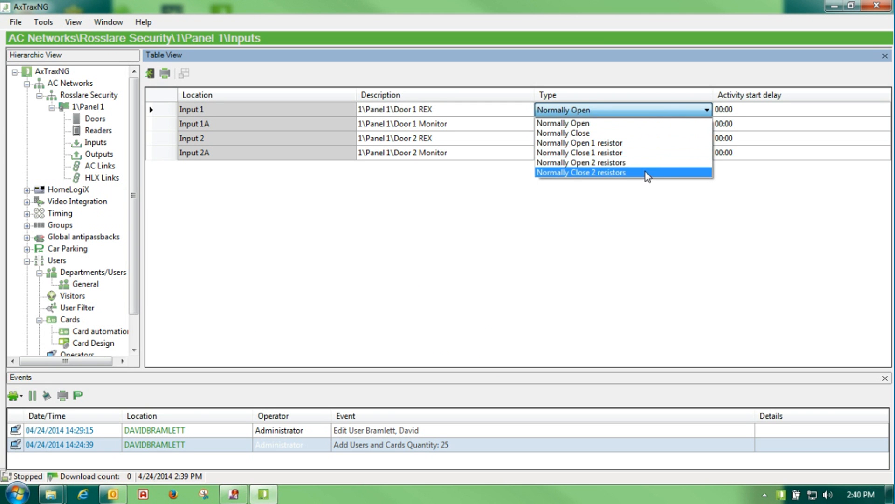
{"action": "left_click", "coordinate": [629, 124]}
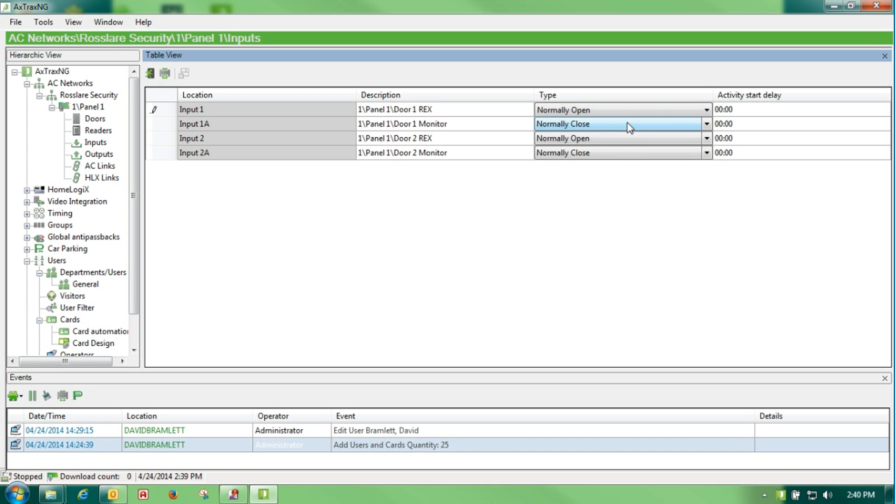
{"action": "left_click", "coordinate": [735, 110]}
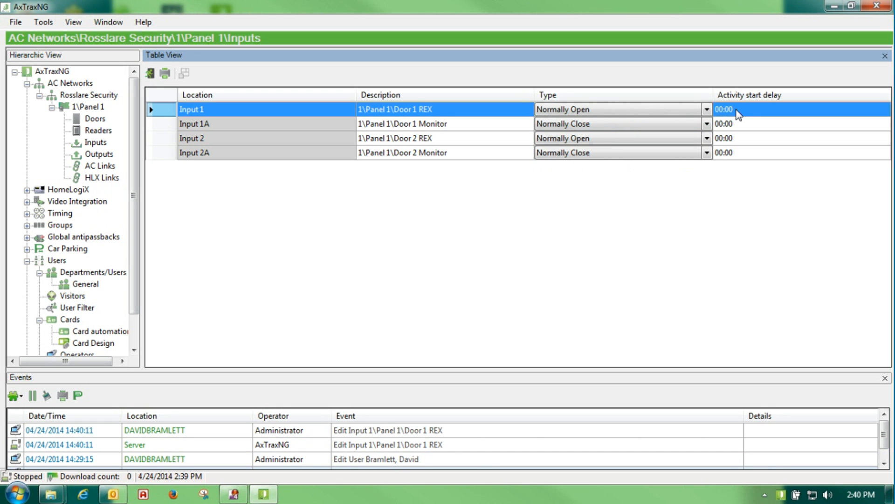
{"action": "left_click", "coordinate": [737, 111]}
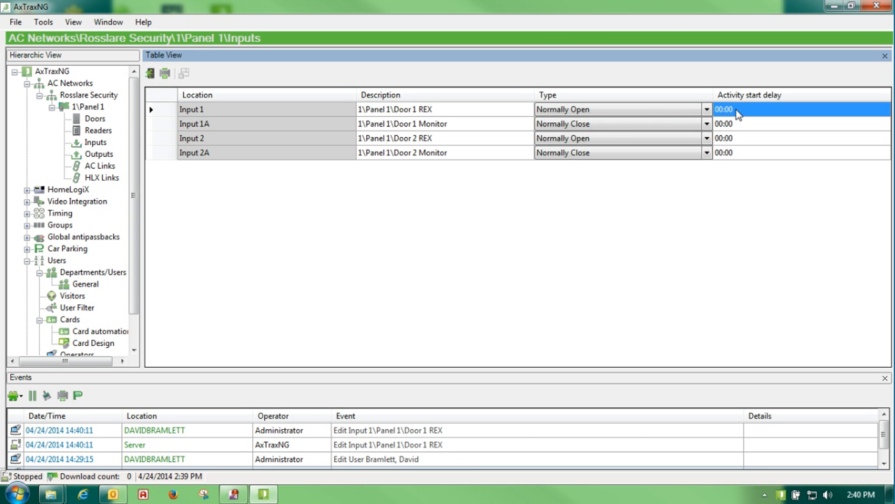
Review Panel 1's outputs, selecting Output 1A, then show its empty AC Links list
{"action": "left_click", "coordinate": [93, 155]}
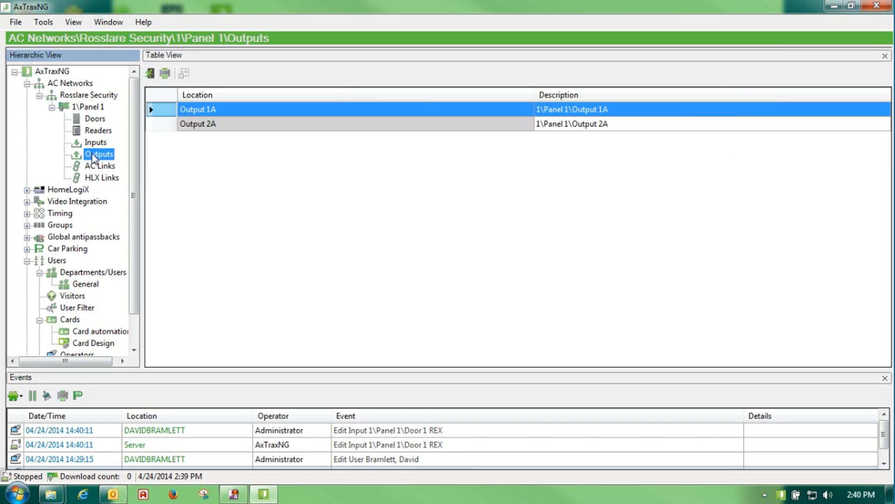
{"action": "left_click", "coordinate": [231, 111]}
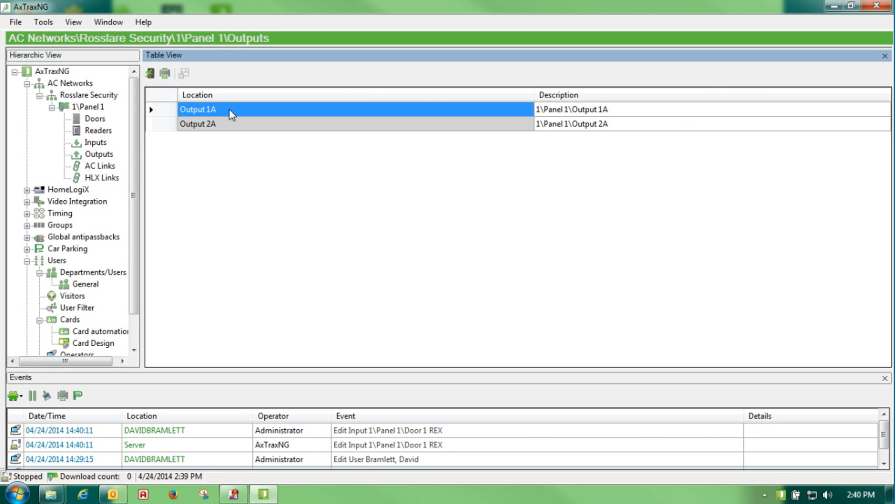
{"action": "left_click", "coordinate": [107, 166]}
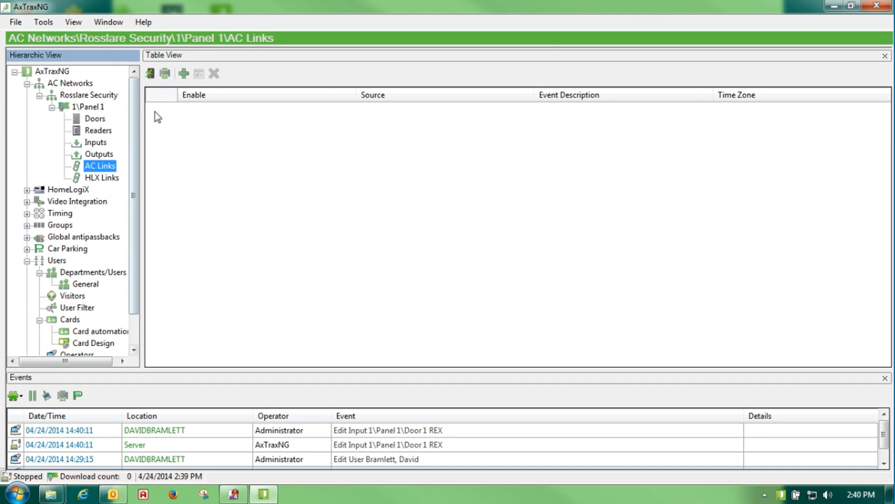
Add a link: Door 1 forced open turns the Bell sounder on, time zone Always
{"action": "left_click", "coordinate": [184, 73]}
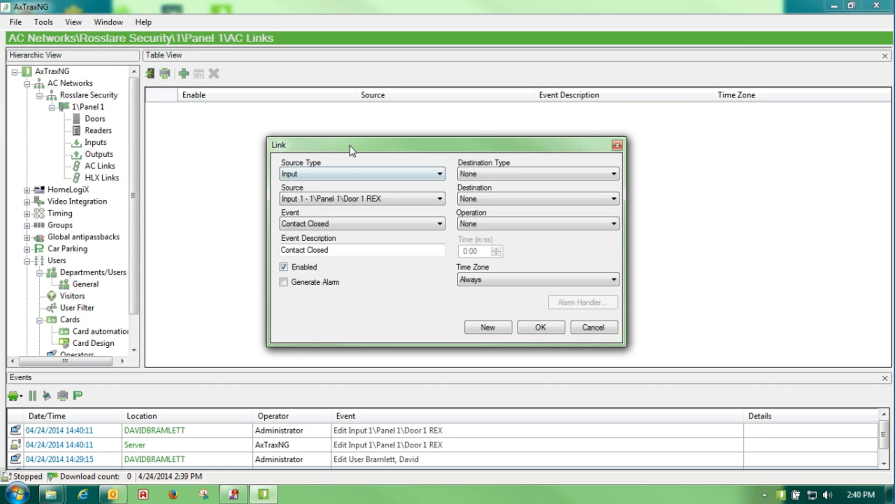
{"action": "left_click_drag", "start_coordinate": [346, 142], "coordinate": [317, 122]}
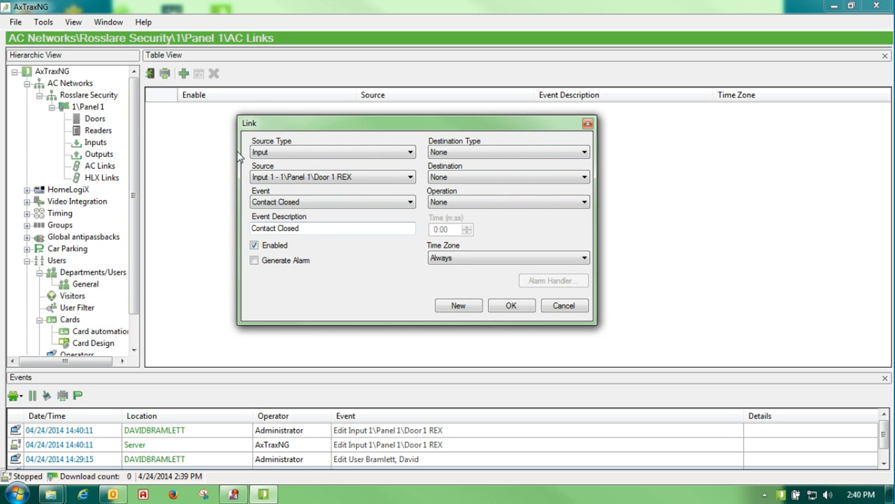
{"action": "left_click", "coordinate": [411, 153]}
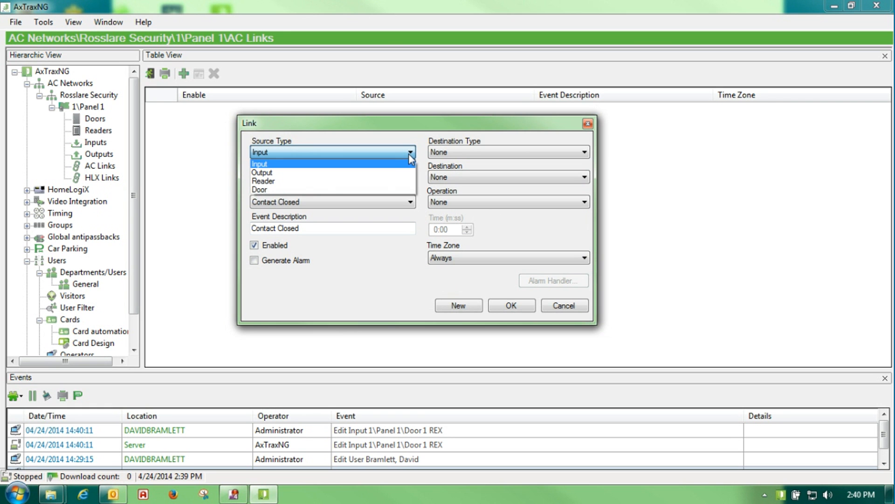
{"action": "left_click", "coordinate": [369, 190]}
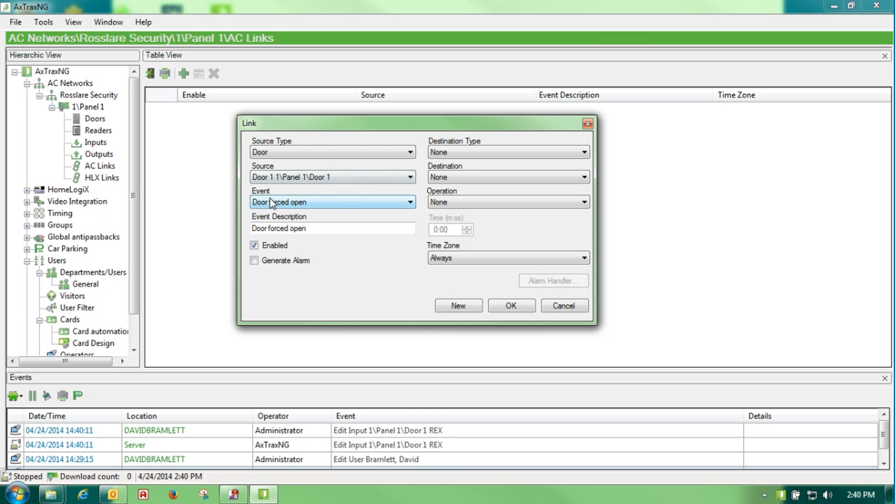
{"action": "left_click", "coordinate": [583, 153]}
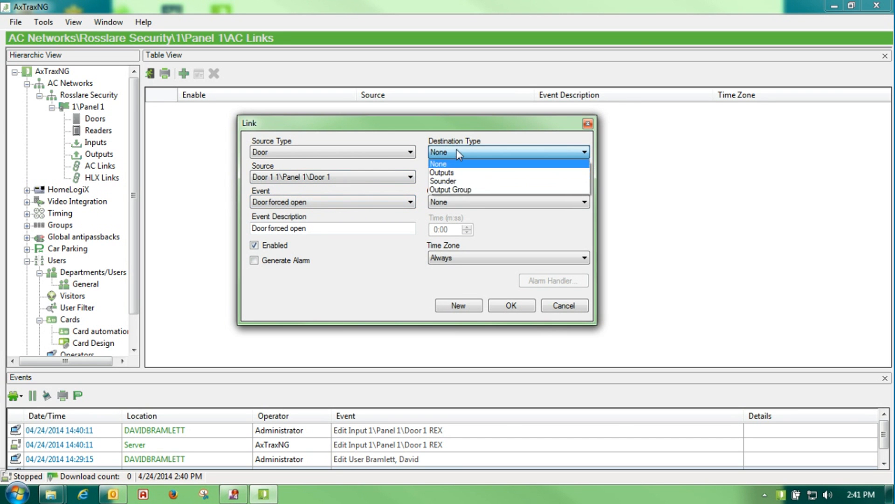
{"action": "left_click", "coordinate": [459, 180]}
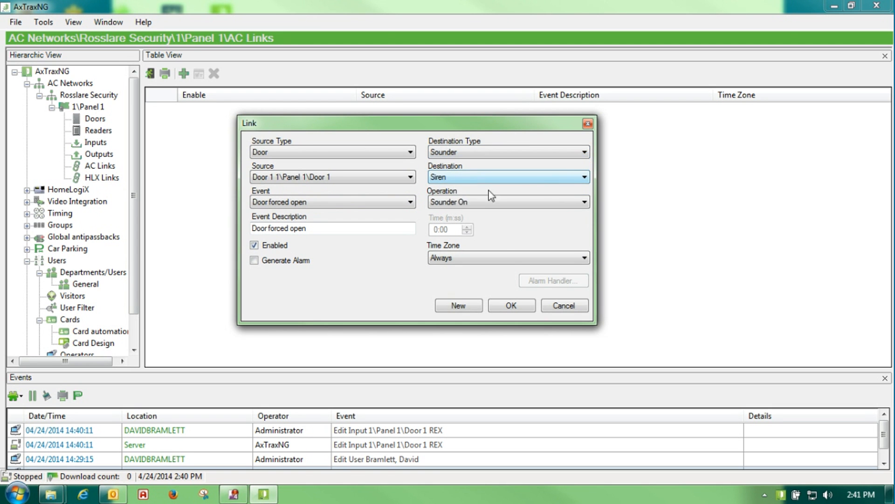
{"action": "left_click", "coordinate": [584, 178]}
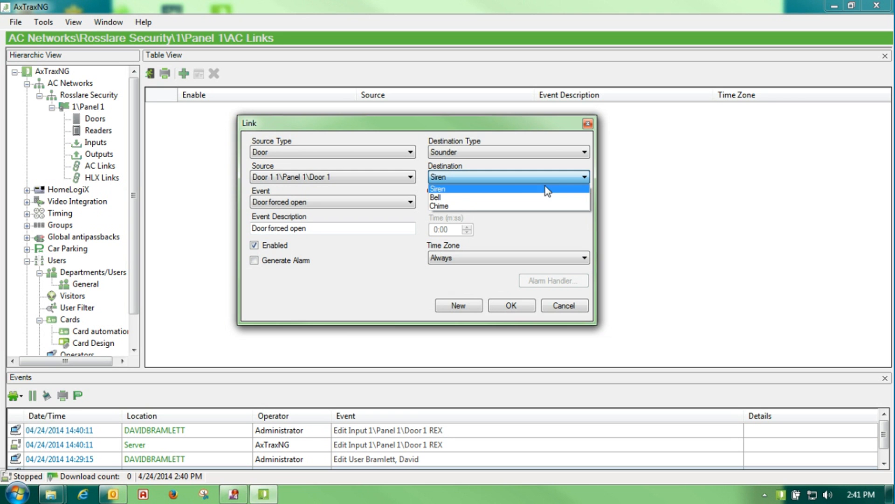
{"action": "left_click", "coordinate": [464, 198]}
{"action": "left_click", "coordinate": [583, 202]}
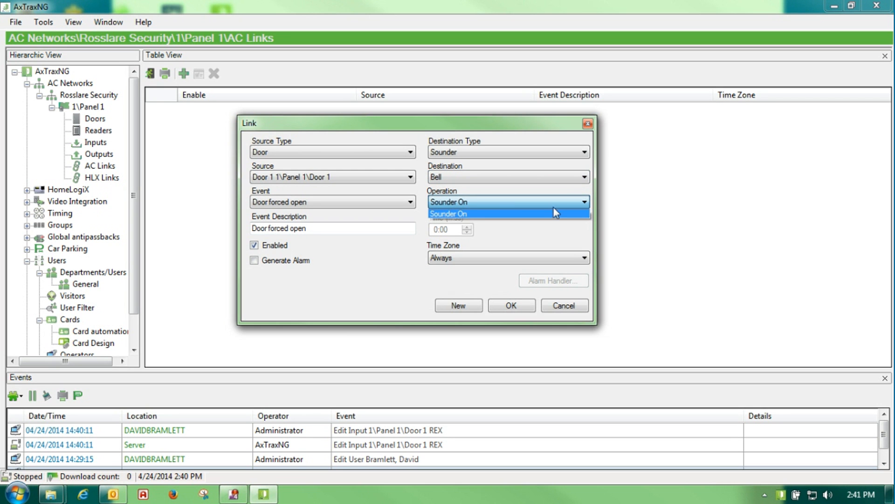
{"action": "left_click", "coordinate": [480, 215]}
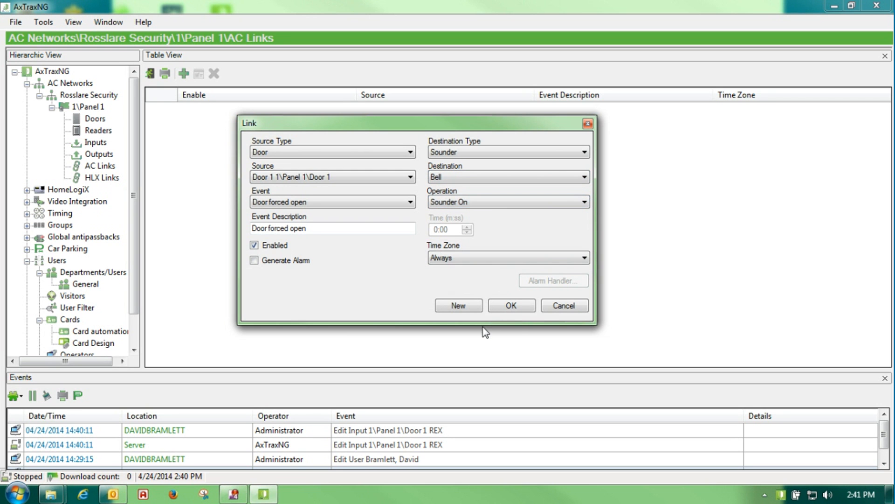
{"action": "left_click", "coordinate": [508, 307]}
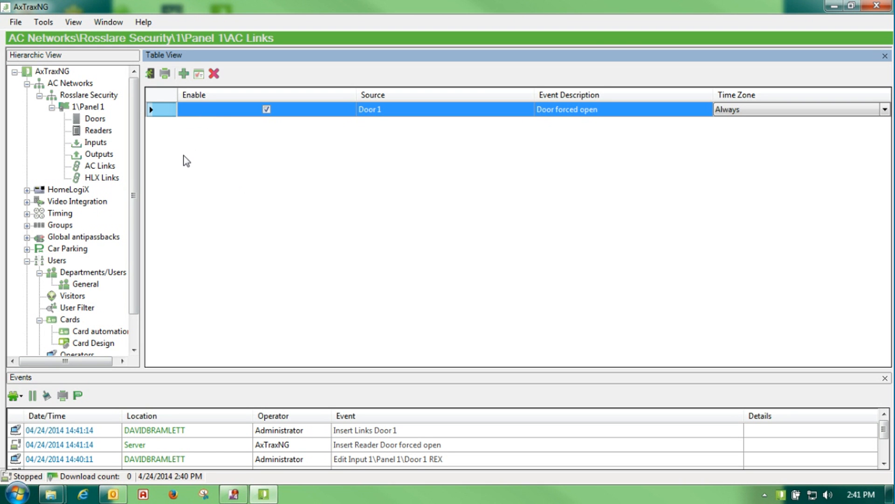
Enable Door 1's Door forced open timer at 0:00, save it, and return to AC Links
{"action": "left_click", "coordinate": [94, 119]}
{"action": "double_click", "coordinate": [167, 113]}
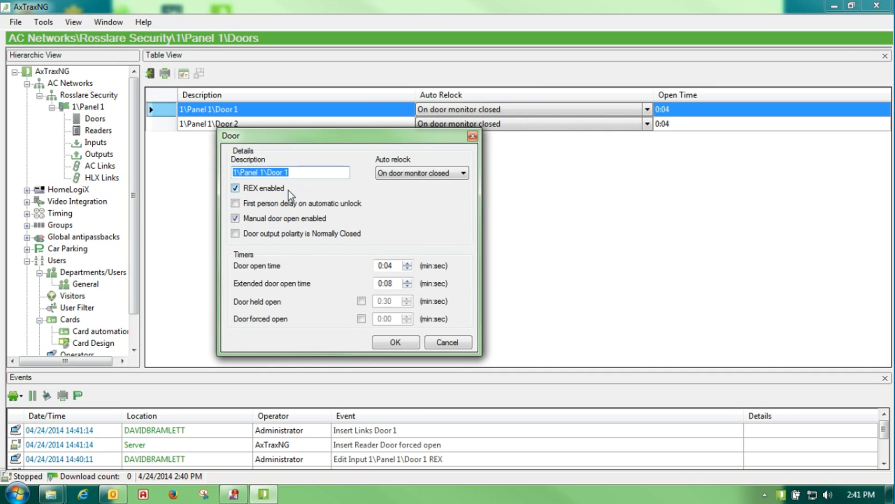
{"action": "left_click", "coordinate": [360, 319]}
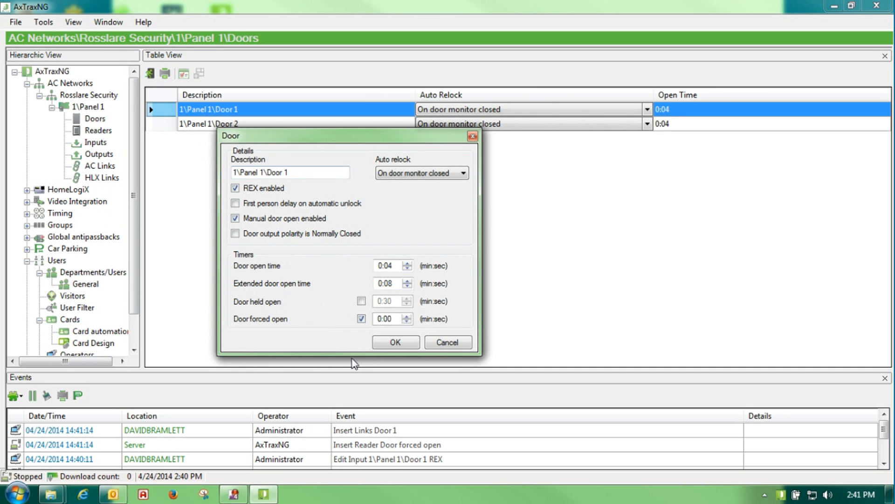
{"action": "left_click", "coordinate": [395, 343]}
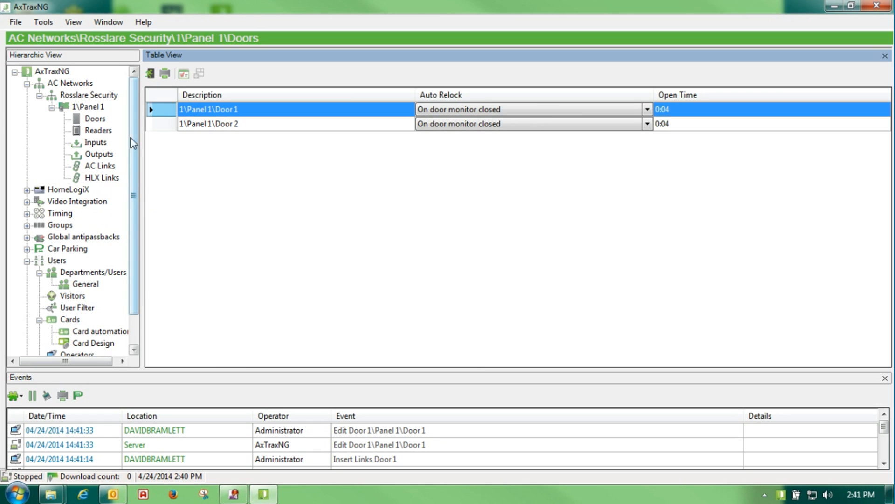
{"action": "left_click", "coordinate": [94, 169]}
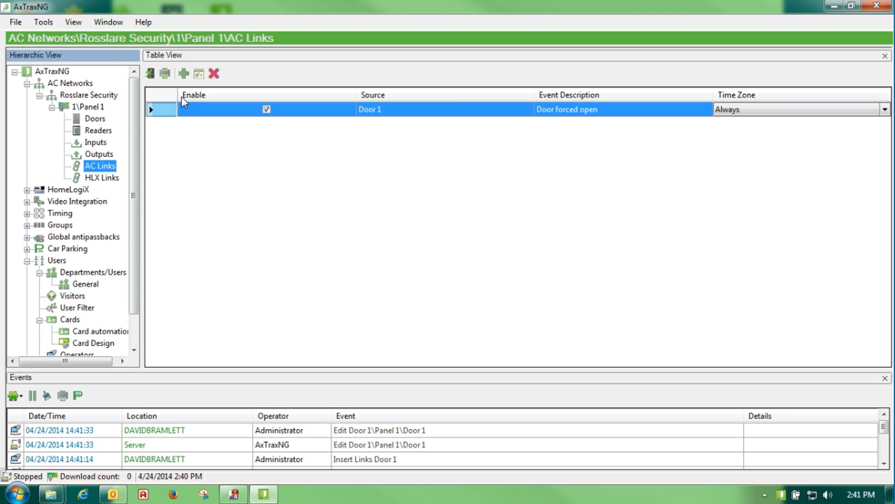
Start a new link with Output 1 as the source and Automatic operation as the event
{"action": "left_click", "coordinate": [184, 73]}
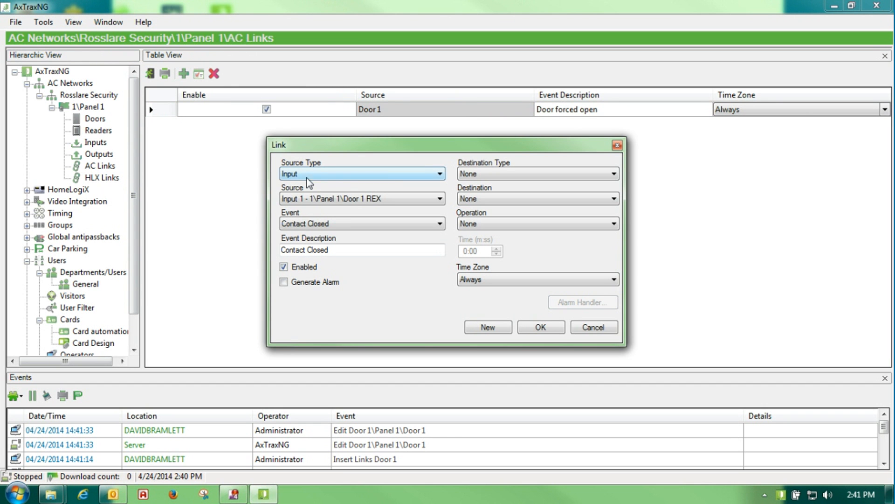
{"action": "left_click", "coordinate": [439, 174]}
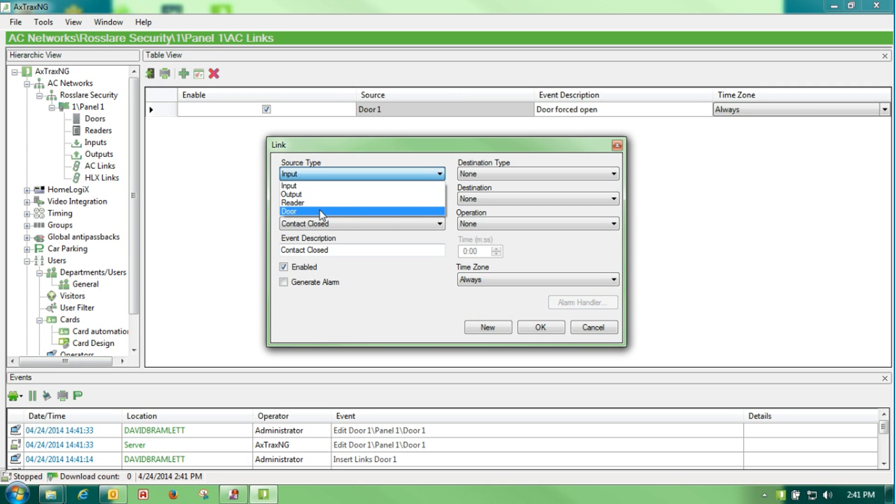
{"action": "left_click", "coordinate": [324, 195]}
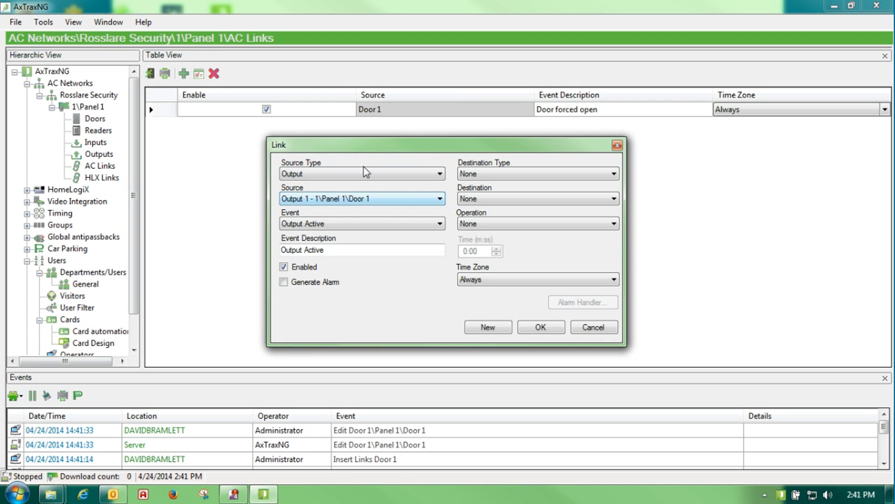
{"action": "left_click_drag", "start_coordinate": [348, 148], "coordinate": [299, 141]}
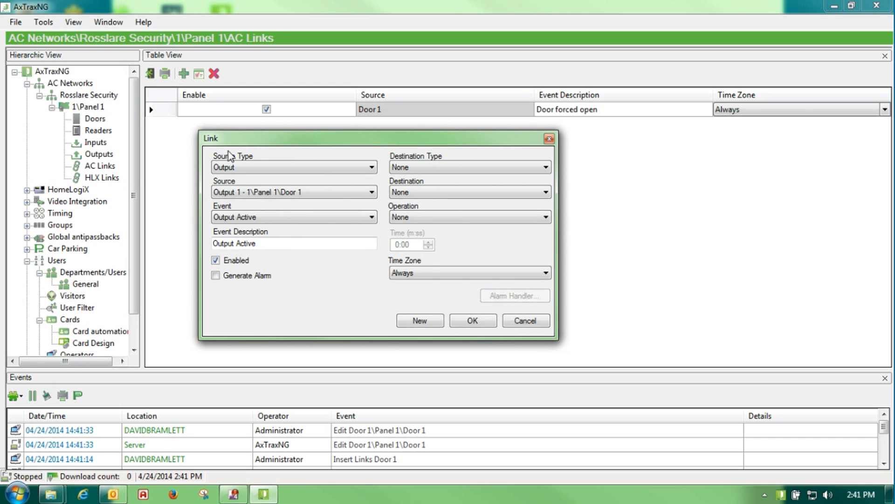
{"action": "left_click", "coordinate": [234, 243]}
{"action": "left_click", "coordinate": [307, 218]}
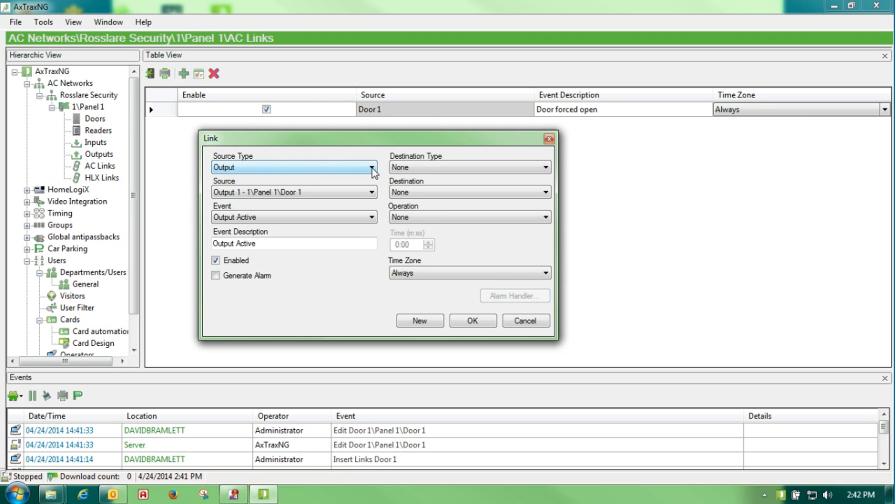
{"action": "left_click", "coordinate": [371, 192]}
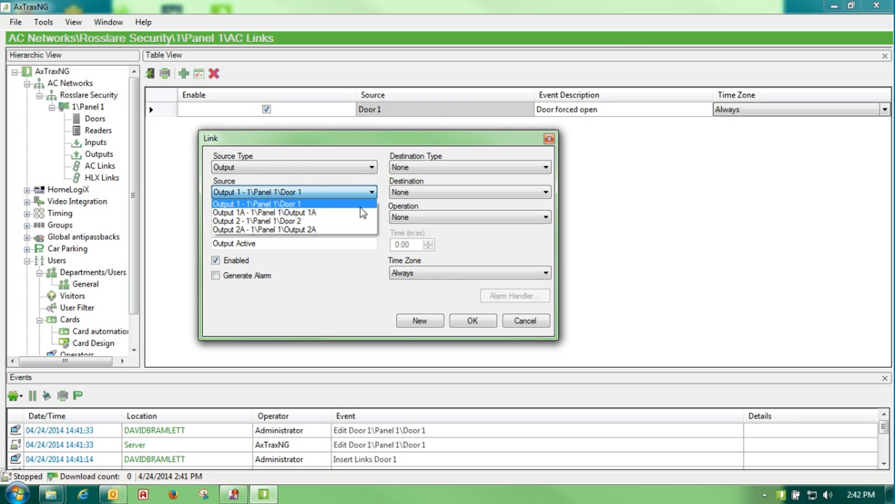
{"action": "left_click", "coordinate": [344, 208]}
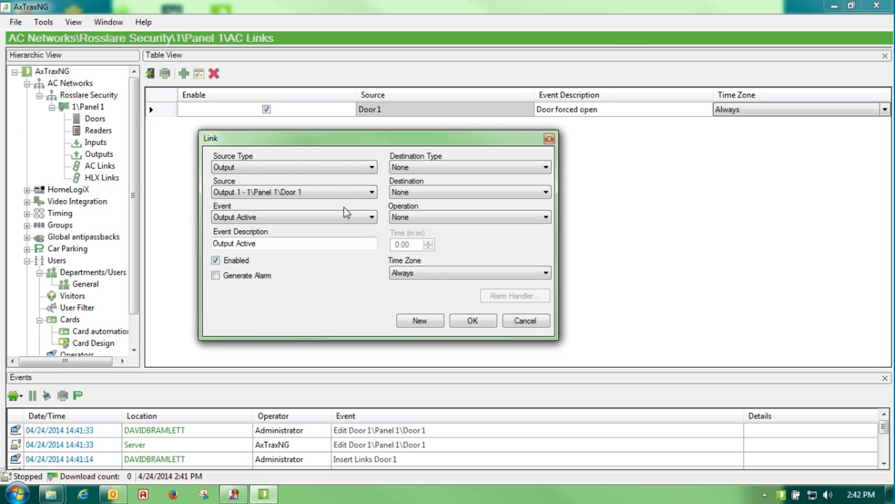
{"action": "left_click", "coordinate": [372, 191]}
{"action": "left_click", "coordinate": [337, 213]}
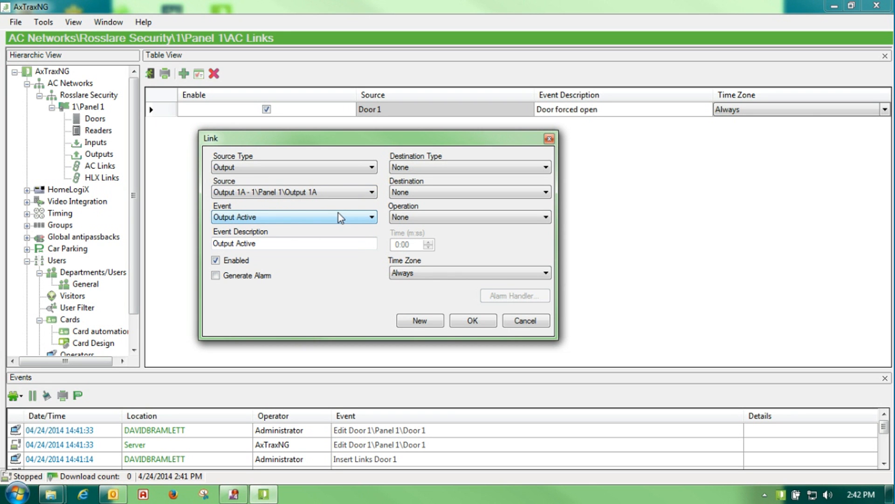
{"action": "left_click", "coordinate": [372, 192]}
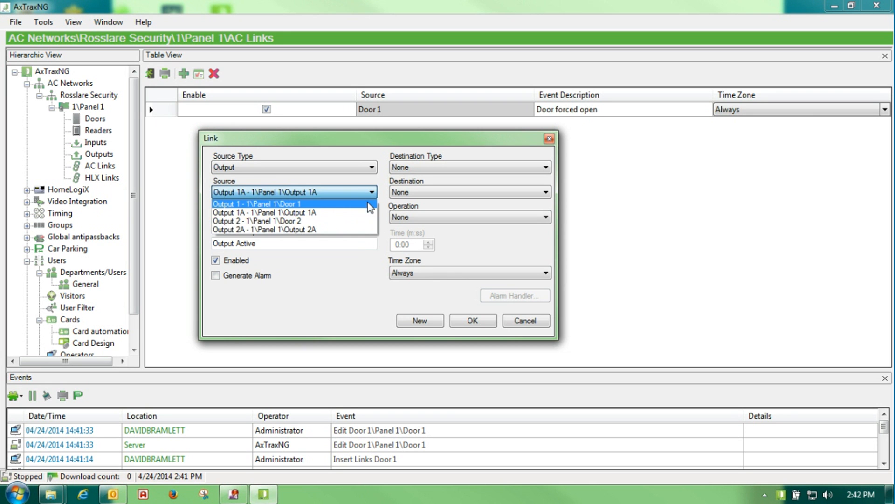
{"action": "left_click", "coordinate": [368, 203]}
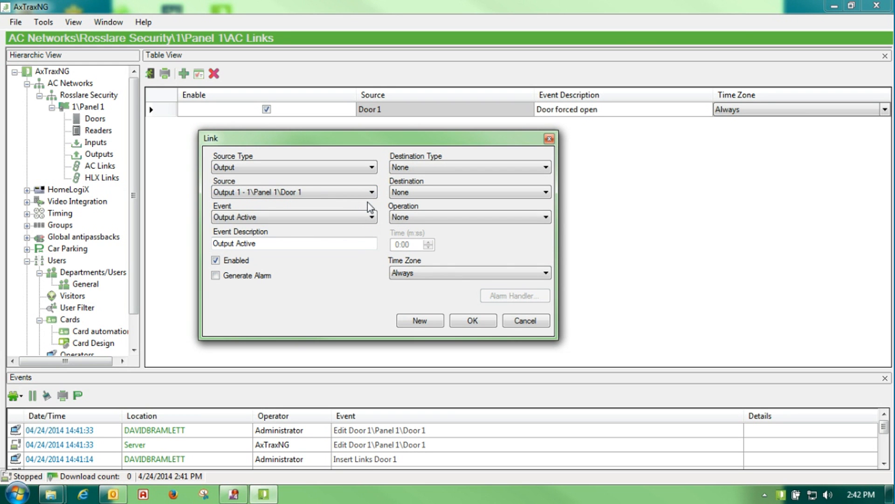
{"action": "left_click", "coordinate": [368, 217]}
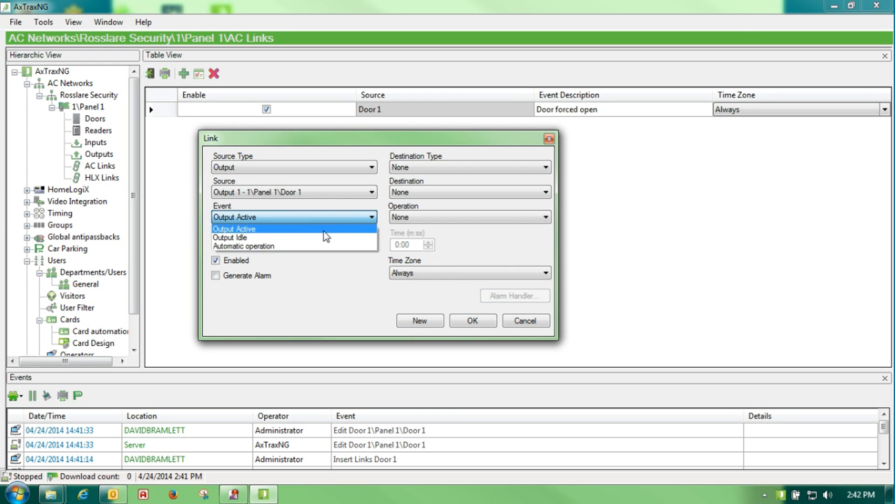
{"action": "left_click", "coordinate": [312, 245]}
{"action": "left_click", "coordinate": [313, 245]}
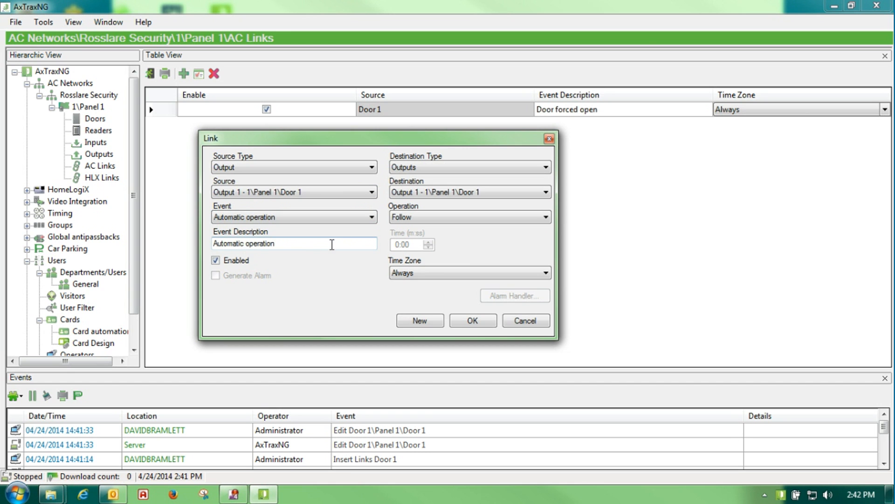
Set destination type Outputs, operation Follow, time zone Always, and save the link
{"action": "left_click", "coordinate": [547, 169]}
{"action": "left_click", "coordinate": [546, 169]}
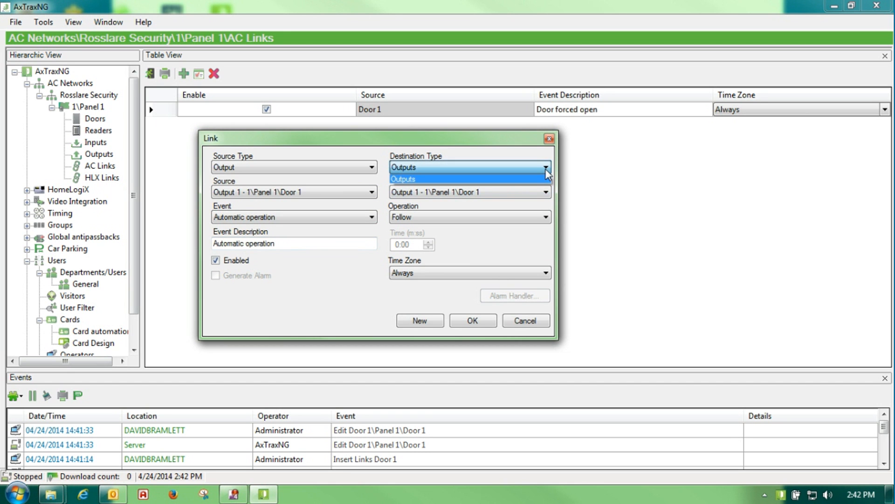
{"action": "left_click", "coordinate": [545, 194]}
{"action": "left_click", "coordinate": [545, 217]}
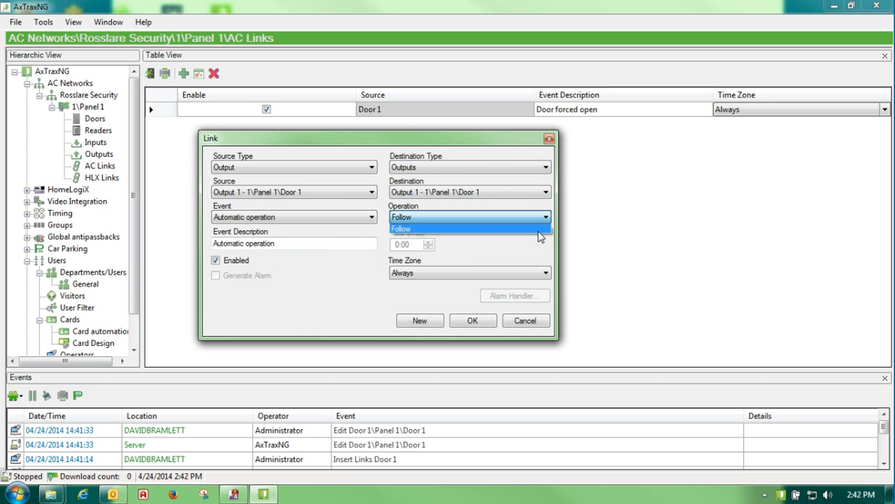
{"action": "left_click", "coordinate": [544, 267]}
{"action": "left_click", "coordinate": [546, 272]}
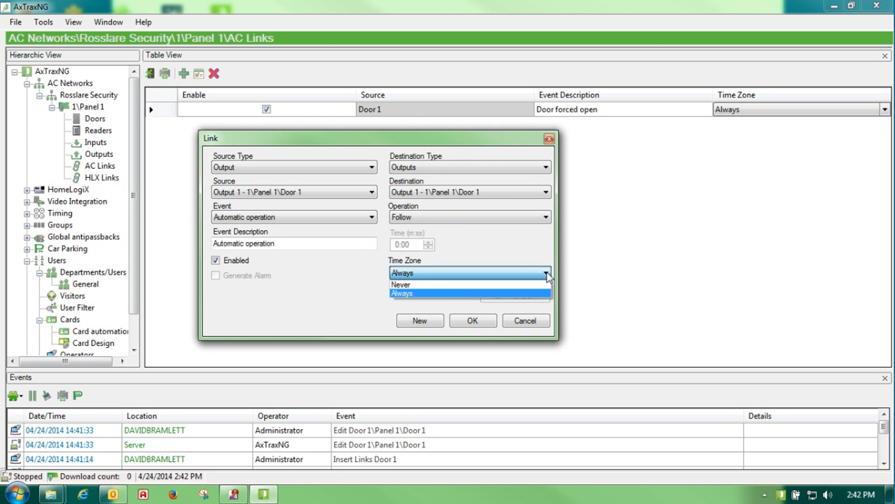
{"action": "left_click", "coordinate": [449, 294]}
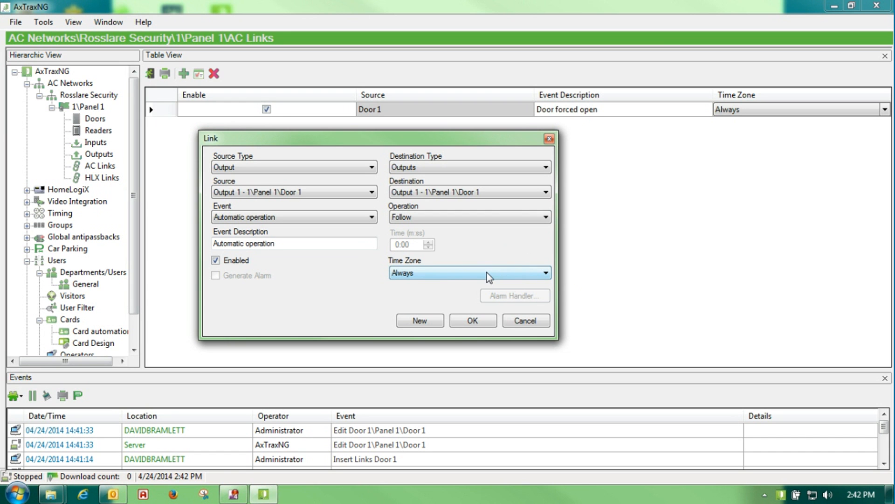
{"action": "left_click", "coordinate": [475, 322]}
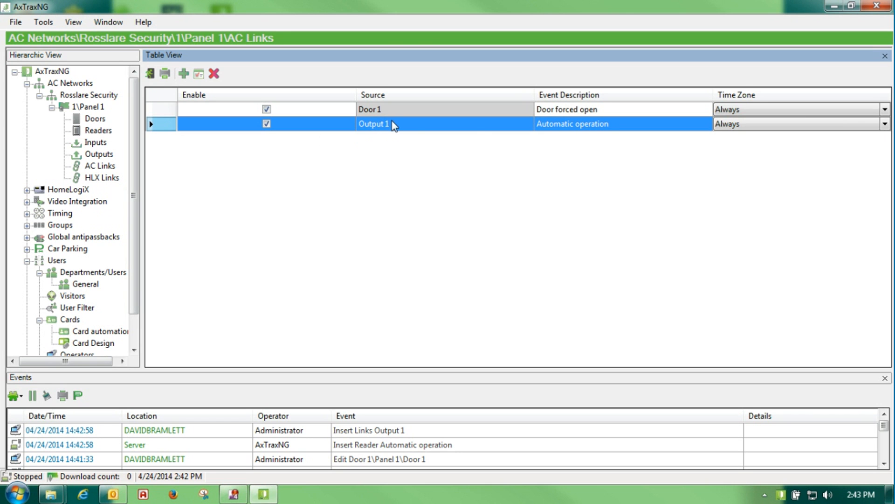
Select the Users node in the Hierarchic View to show the empty users table
{"action": "left_click", "coordinate": [737, 125]}
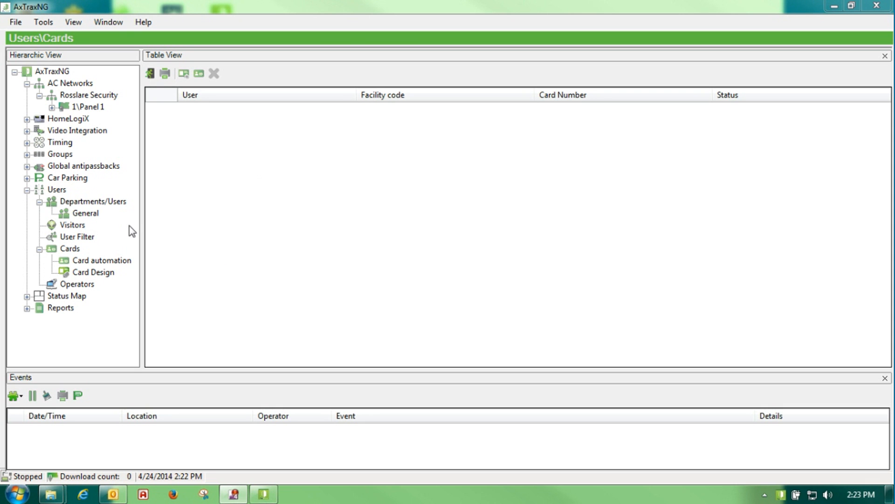
{"action": "left_click", "coordinate": [54, 190]}
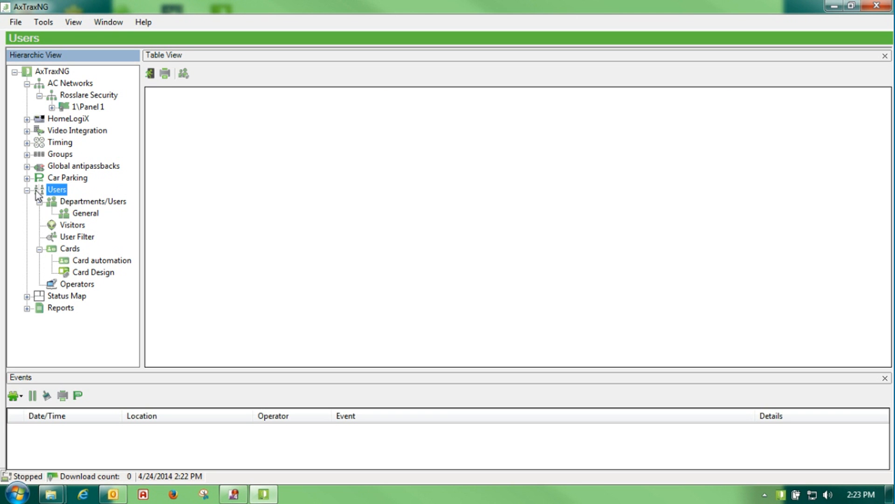
Fill the bulk-add form with quantity 25, card start 55859 and facility code 26
{"action": "left_click", "coordinate": [186, 75]}
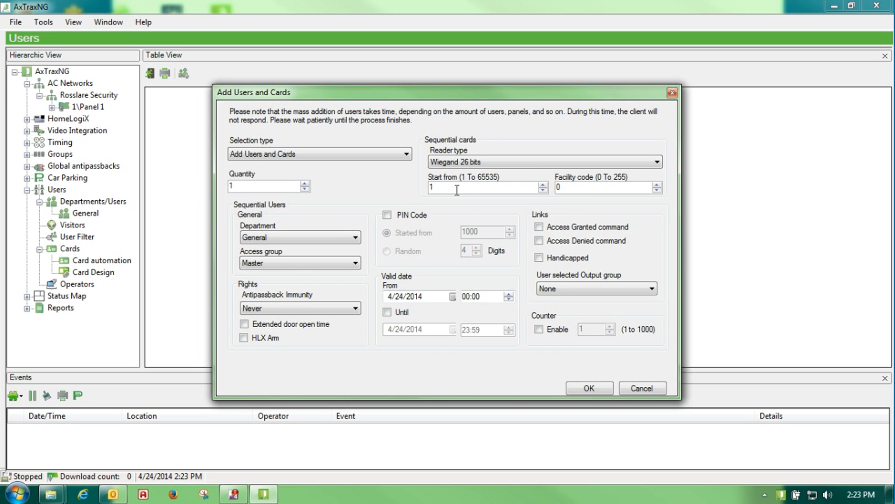
{"action": "left_click_drag", "start_coordinate": [569, 189], "coordinate": [556, 188]}
{"action": "left_click", "coordinate": [439, 189]}
{"action": "left_click_drag", "start_coordinate": [439, 189], "coordinate": [397, 185]}
{"action": "left_click_drag", "start_coordinate": [245, 187], "coordinate": [194, 188]}
{"action": "type", "text": "25"}
{"action": "left_click_drag", "start_coordinate": [446, 187], "coordinate": [401, 184]}
{"action": "type", "text": "55859"}
{"action": "key", "text": "Tab"}
{"action": "type", "text": "26"}
Keep the General department, create the users, then review the cards and General's users
{"action": "left_click", "coordinate": [355, 237]}
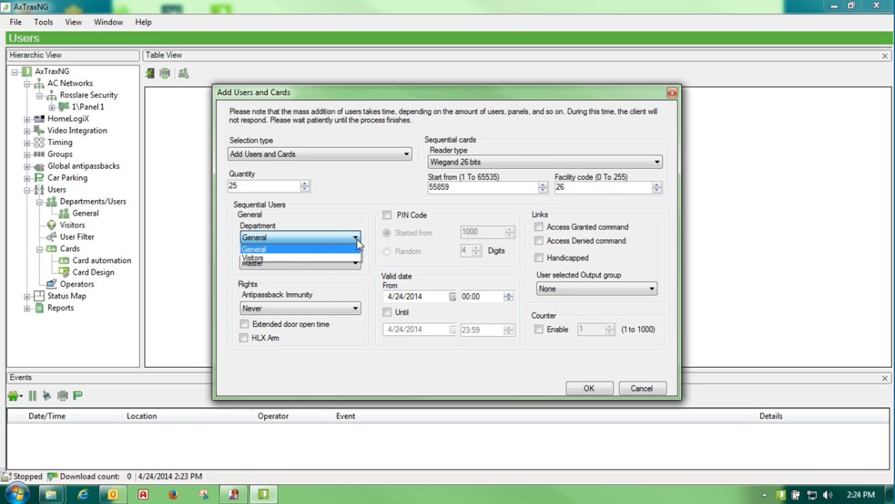
{"action": "left_click", "coordinate": [328, 251]}
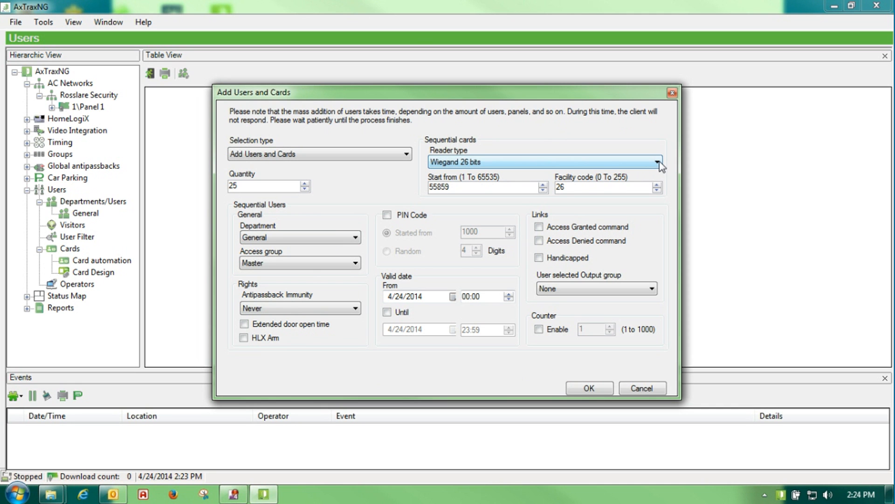
{"action": "left_click", "coordinate": [589, 389]}
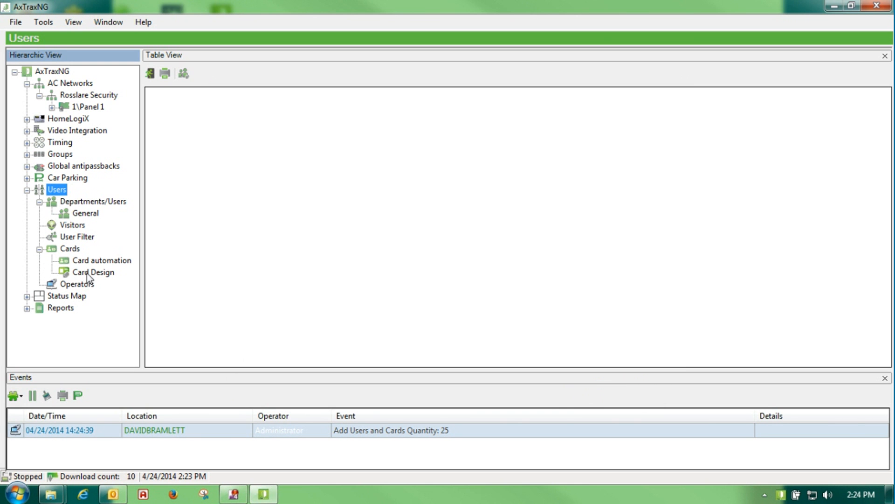
{"action": "left_click", "coordinate": [69, 250]}
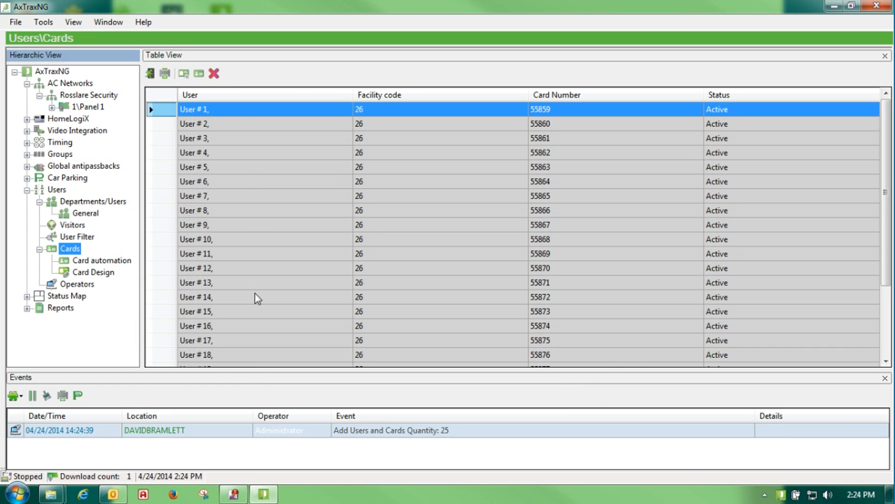
{"action": "left_click", "coordinate": [85, 213]}
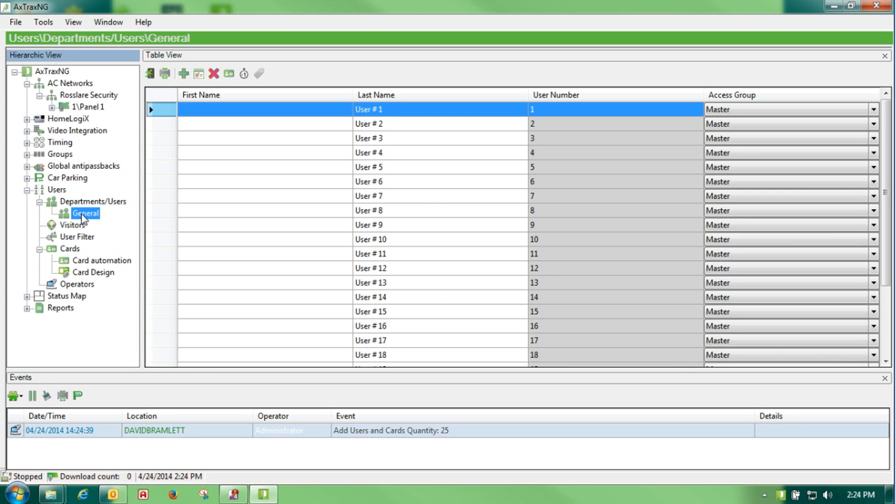
Open User # 1, enter the user's first and last name, keeping General and Master
{"action": "left_click", "coordinate": [160, 112]}
{"action": "double_click", "coordinate": [160, 112]}
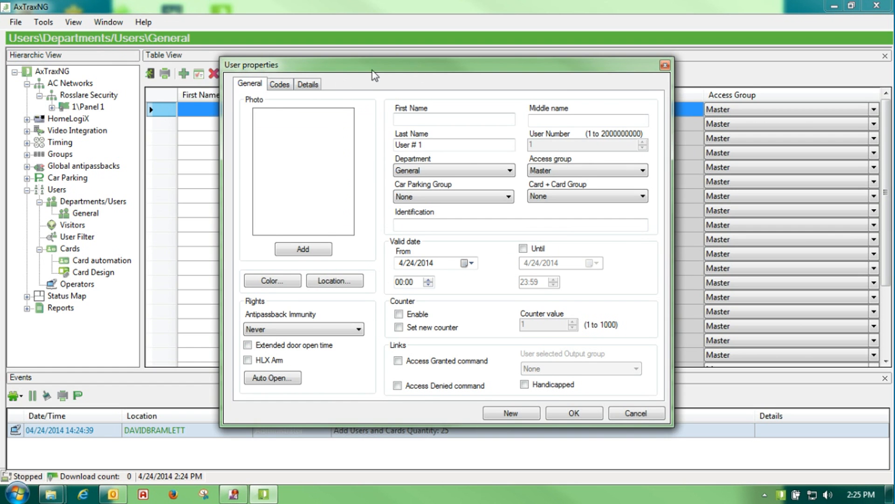
{"action": "left_click_drag", "start_coordinate": [374, 75], "coordinate": [304, 76]}
{"action": "left_click", "coordinate": [341, 120]}
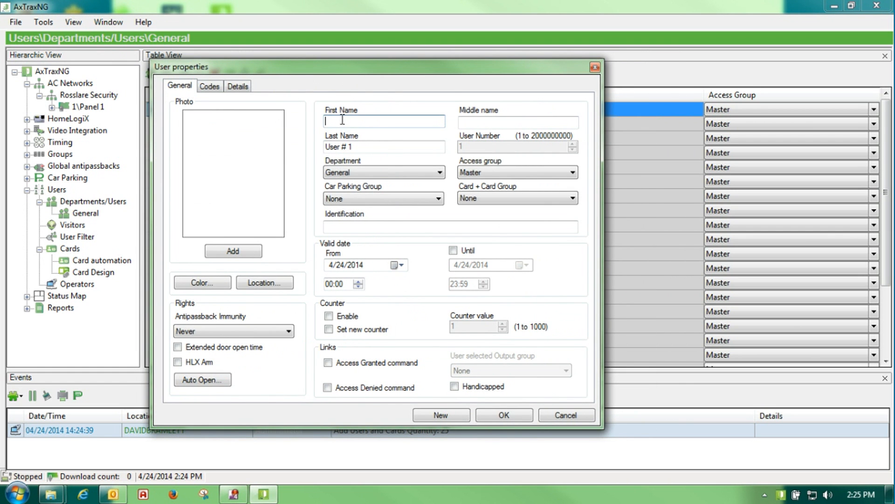
{"action": "key", "text": "Tab"}
{"action": "key", "text": "Tab"}
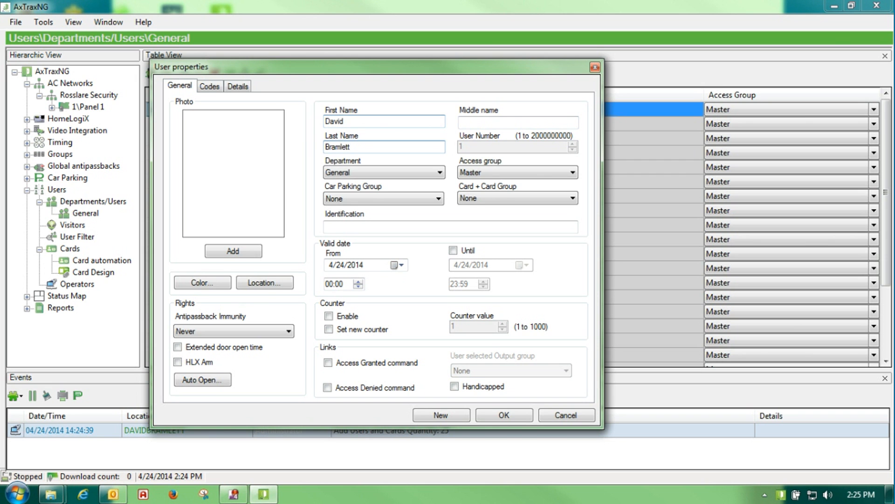
{"action": "left_click", "coordinate": [440, 172]}
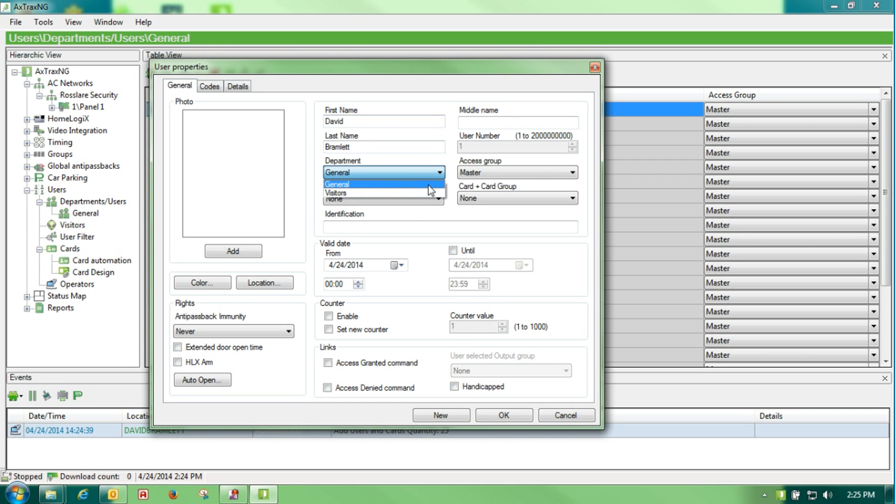
{"action": "left_click", "coordinate": [414, 221]}
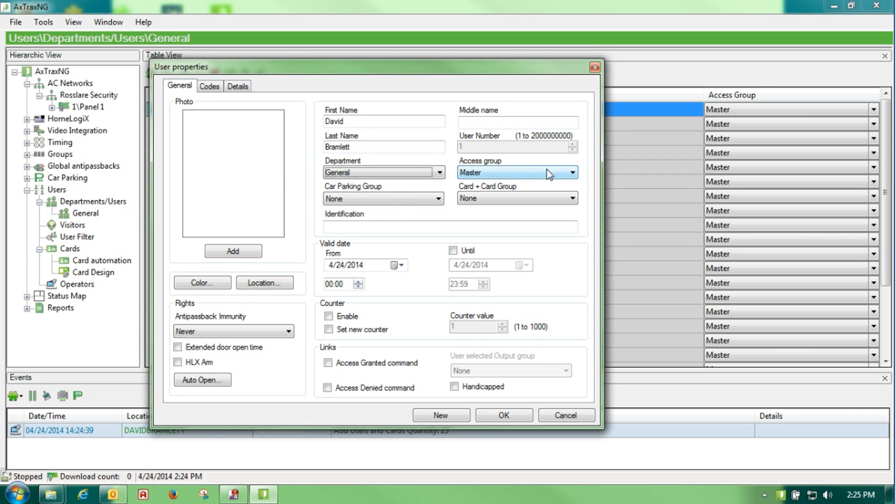
{"action": "left_click", "coordinate": [572, 170]}
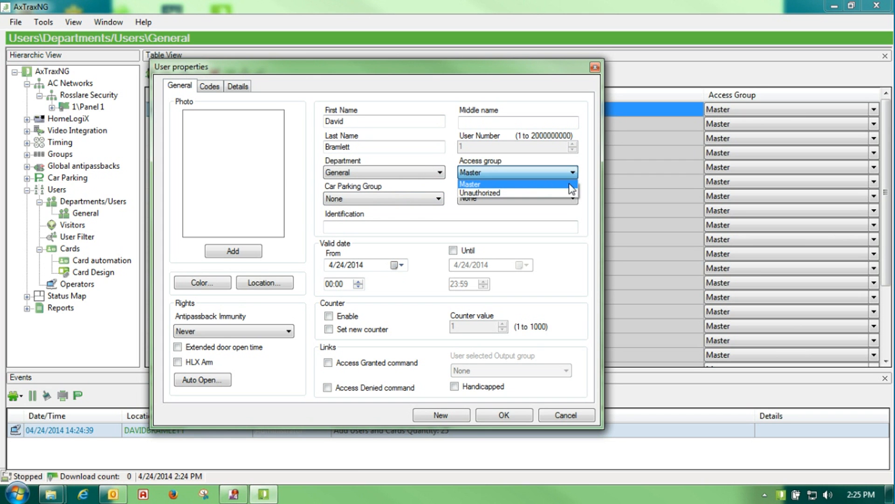
{"action": "left_click", "coordinate": [570, 184]}
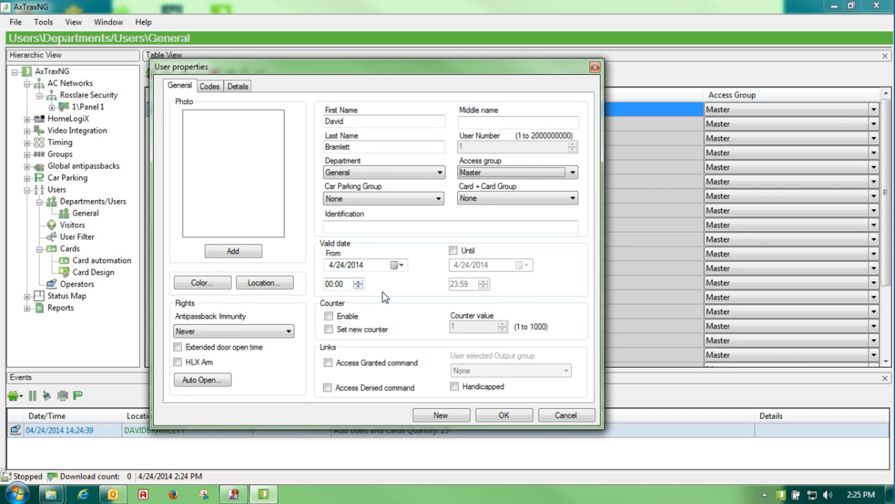
Make the user valid from 08:00 until 17:00 on 4/25/2014
{"action": "left_click", "coordinate": [453, 251]}
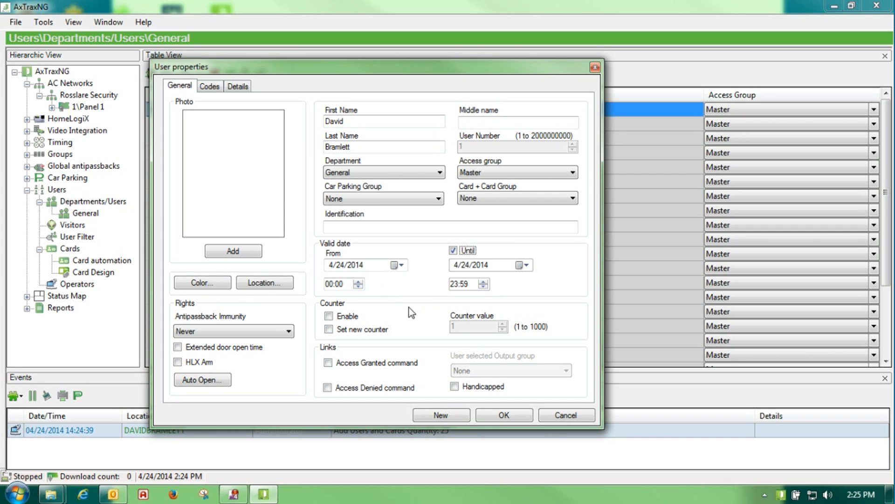
{"action": "left_click", "coordinate": [329, 284]}
{"action": "type", "text": "8"}
{"action": "left_click", "coordinate": [453, 285]}
{"action": "type", "text": "17:00"}
{"action": "left_click", "coordinate": [522, 265]}
{"action": "left_click", "coordinate": [562, 337]}
{"action": "left_click", "coordinate": [210, 86]}
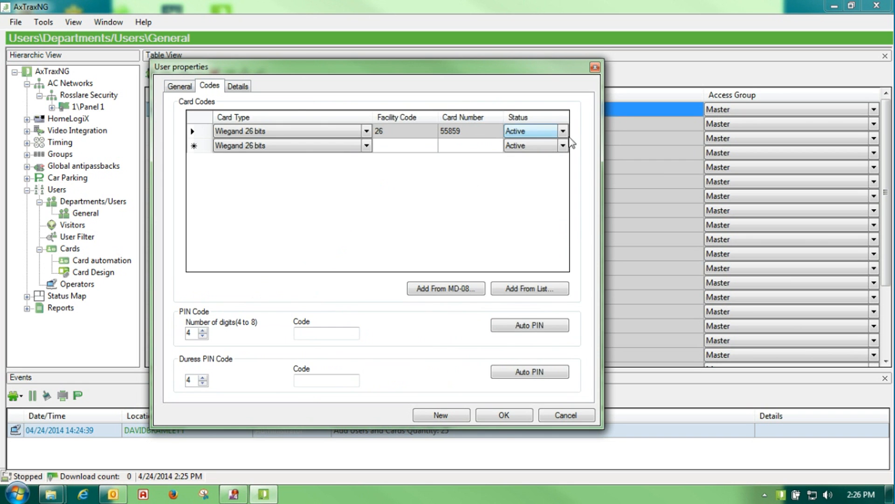
{"action": "left_click", "coordinate": [563, 133]}
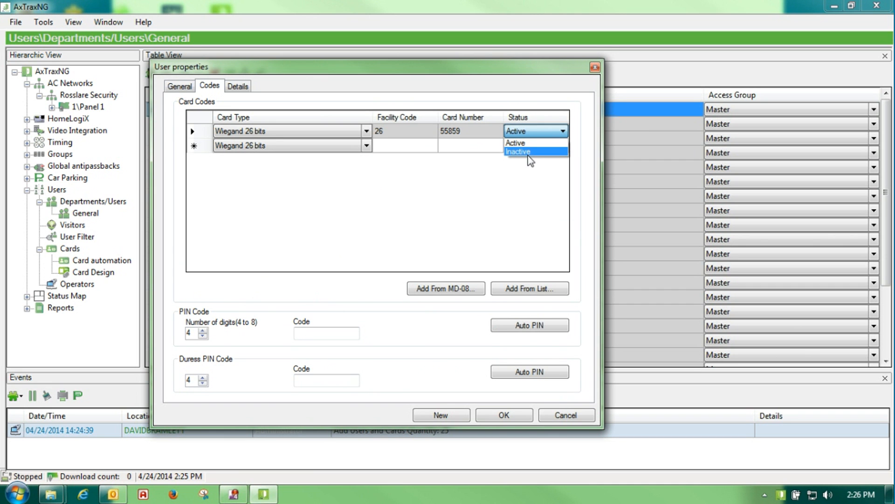
{"action": "left_click", "coordinate": [508, 174]}
{"action": "left_click", "coordinate": [174, 89]}
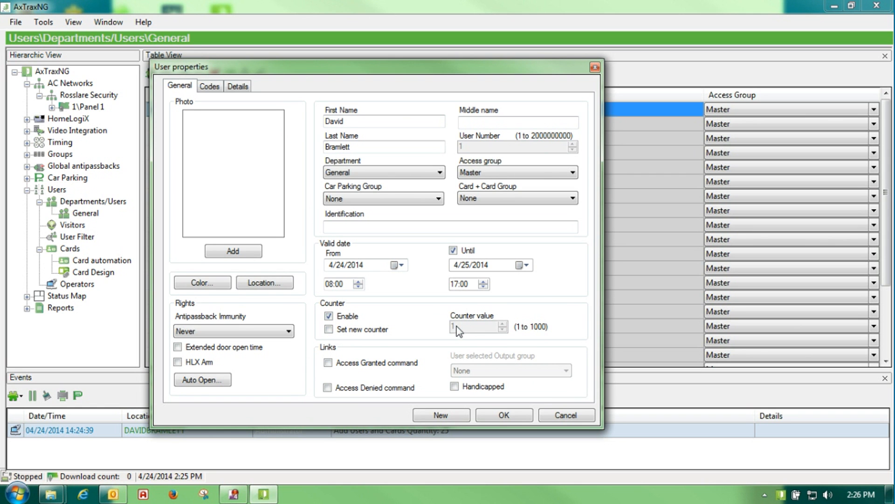
{"action": "left_click", "coordinate": [339, 331]}
{"action": "left_click", "coordinate": [329, 316]}
{"action": "left_click", "coordinate": [329, 329]}
Cancel adding a user photo and turn on extended door open time
{"action": "left_click", "coordinate": [233, 251]}
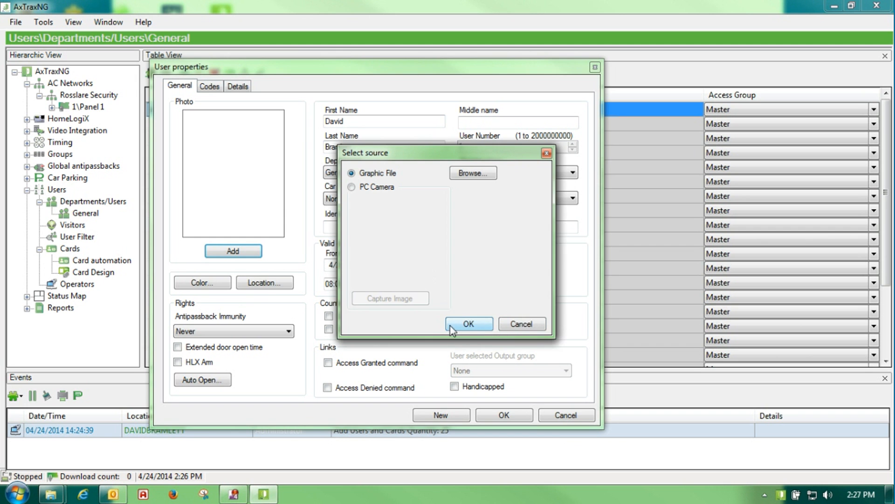
{"action": "left_click", "coordinate": [521, 325]}
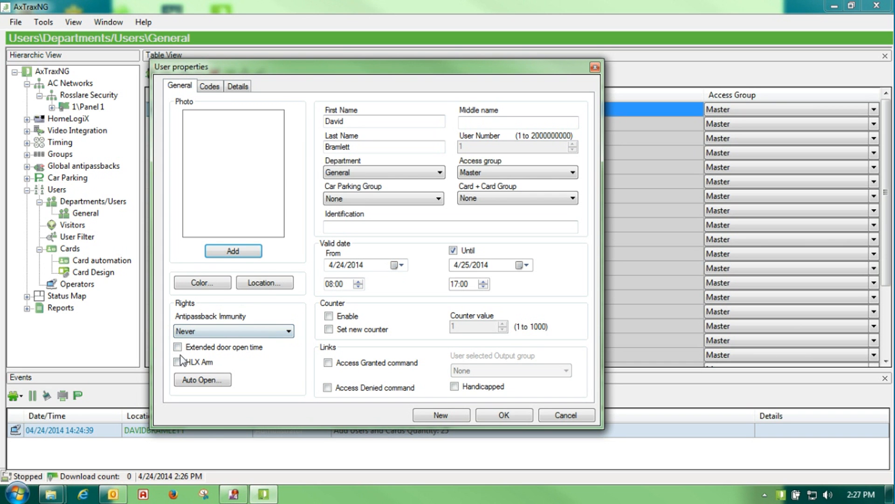
{"action": "left_click", "coordinate": [195, 349]}
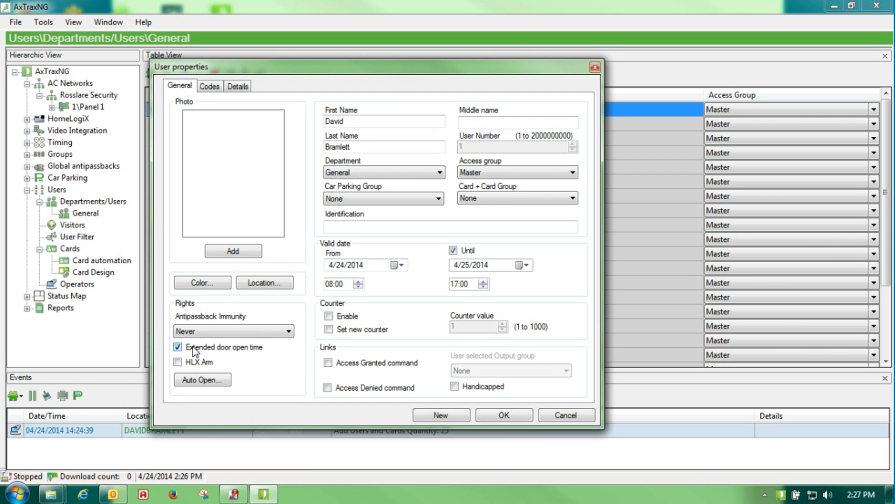
Switch extended door open time off and HLX Arm on, leave Auto Open unchanged, show Codes
{"action": "left_click", "coordinate": [195, 350]}
{"action": "left_click", "coordinate": [195, 363]}
{"action": "left_click", "coordinate": [203, 380]}
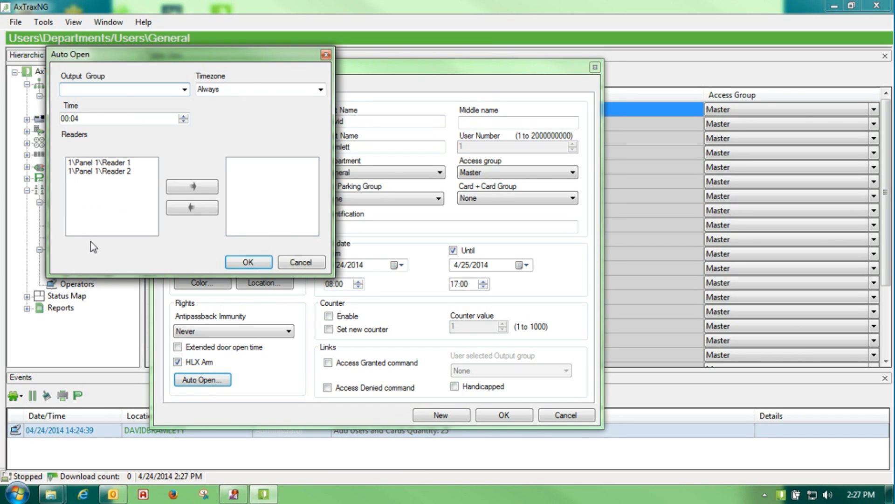
{"action": "left_click_drag", "start_coordinate": [199, 56], "coordinate": [402, 116]}
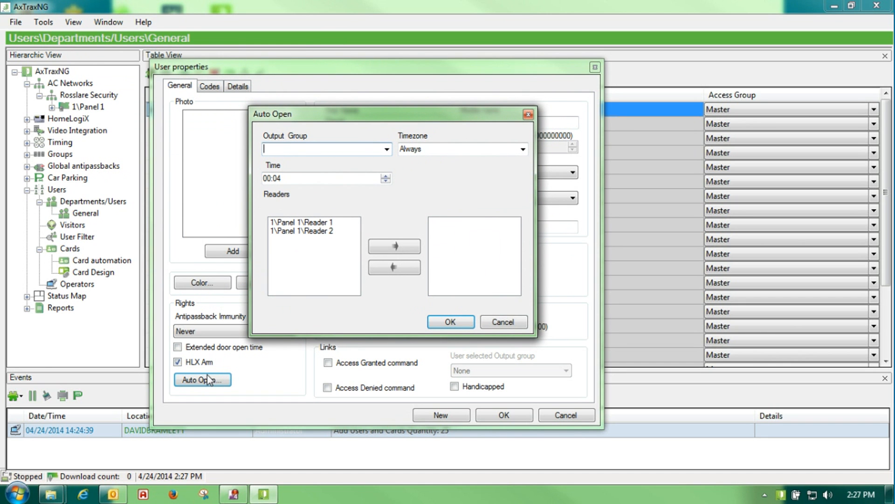
{"action": "left_click", "coordinate": [491, 324]}
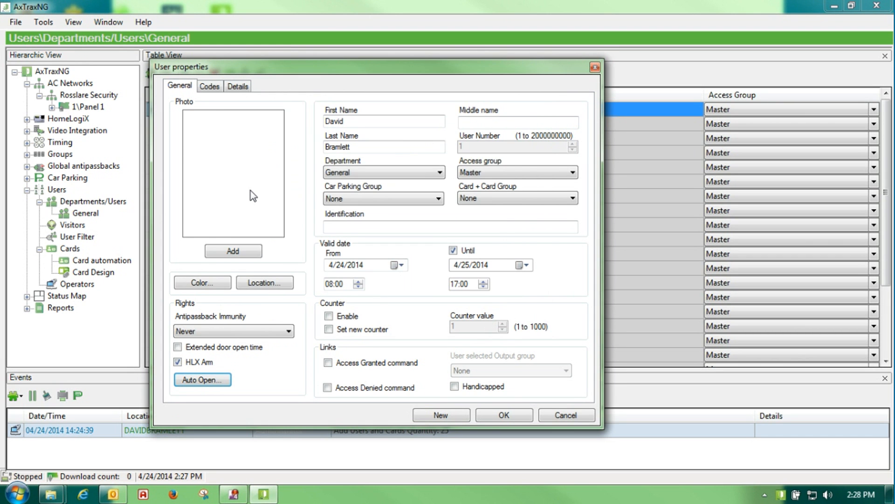
{"action": "left_click", "coordinate": [209, 87]}
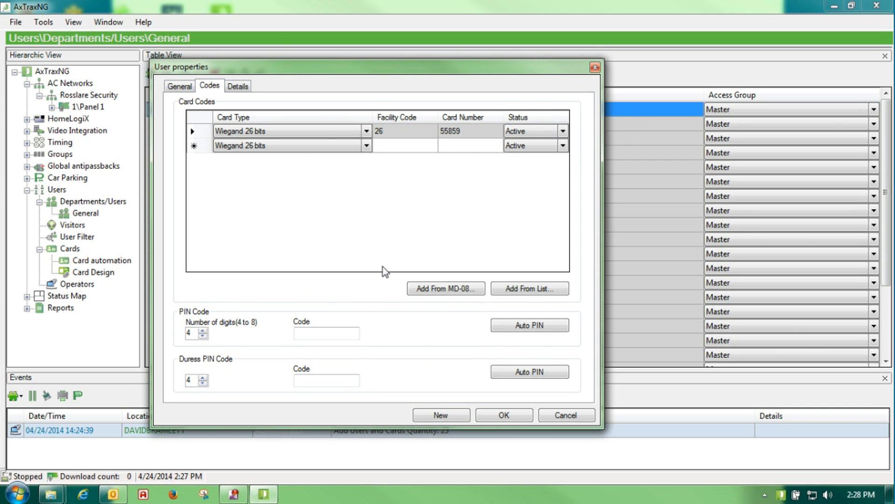
Replace the manually typed PIN with an auto-generated PIN for the user
{"action": "left_click", "coordinate": [306, 336]}
{"action": "type", "text": "5555"}
{"action": "left_click_drag", "start_coordinate": [334, 334], "coordinate": [107, 330]}
{"action": "key", "text": "BackSpace"}
{"action": "left_click", "coordinate": [529, 325]}
{"action": "left_click", "coordinate": [309, 382]}
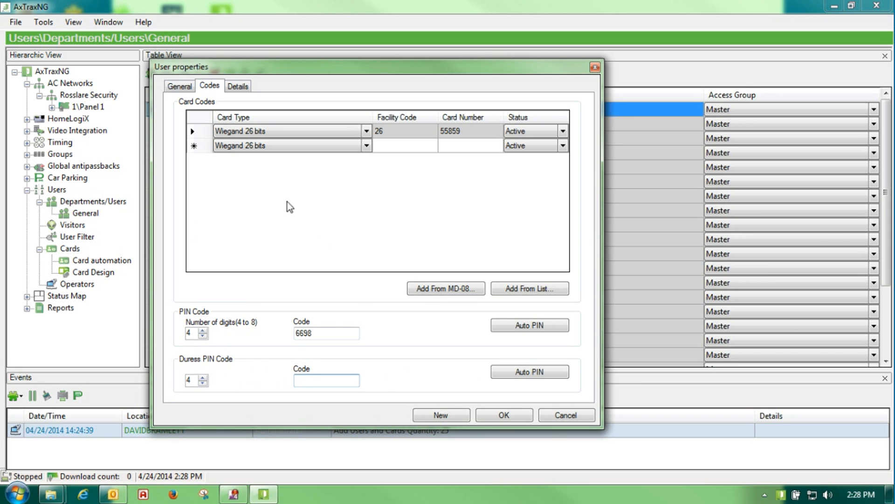
Add a second card with facility code 26 and its card number, then save the user
{"action": "left_click", "coordinate": [381, 148]}
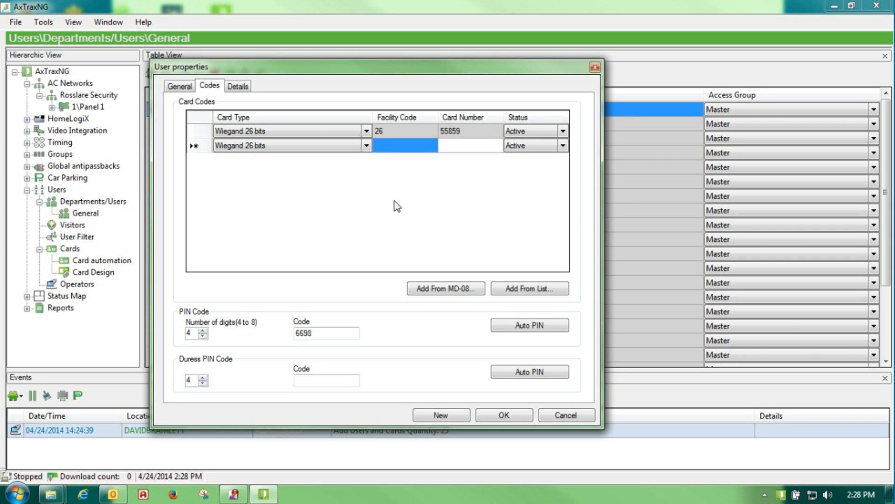
{"action": "type", "text": "26"}
{"action": "left_click", "coordinate": [448, 147]}
{"action": "type", "text": "5"}
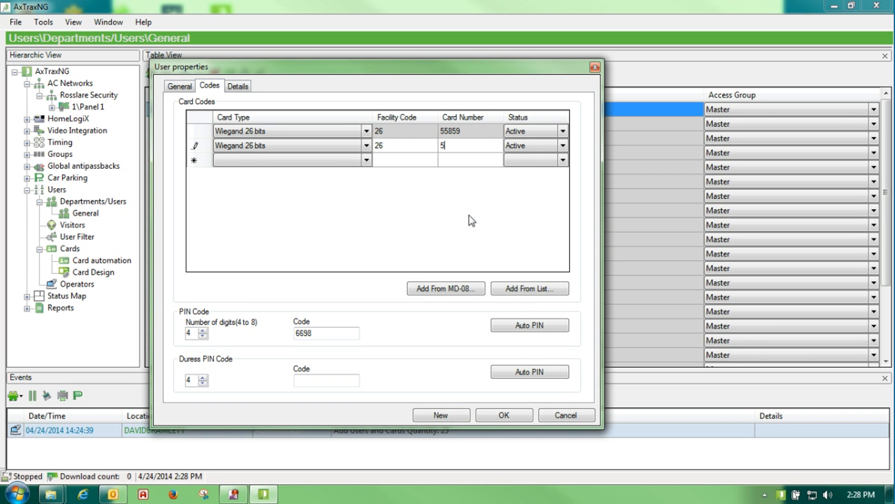
{"action": "type", "text": "5800"}
{"action": "left_click", "coordinate": [193, 149]}
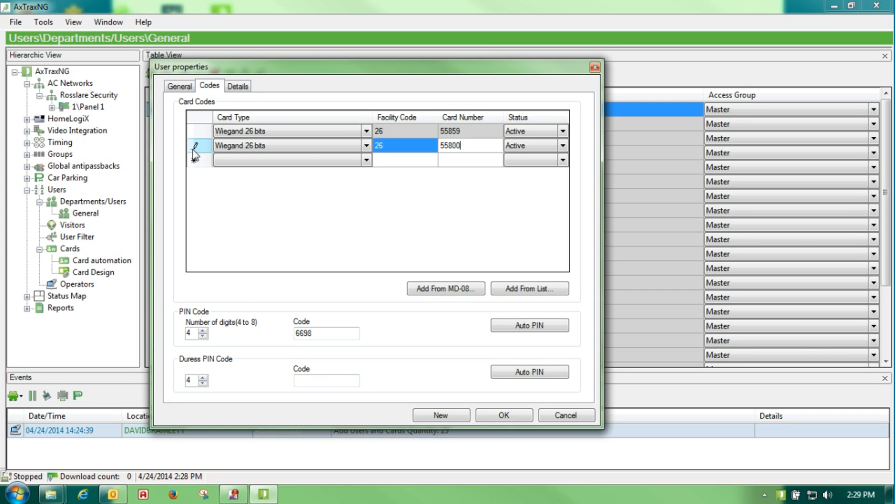
{"action": "left_click", "coordinate": [181, 86]}
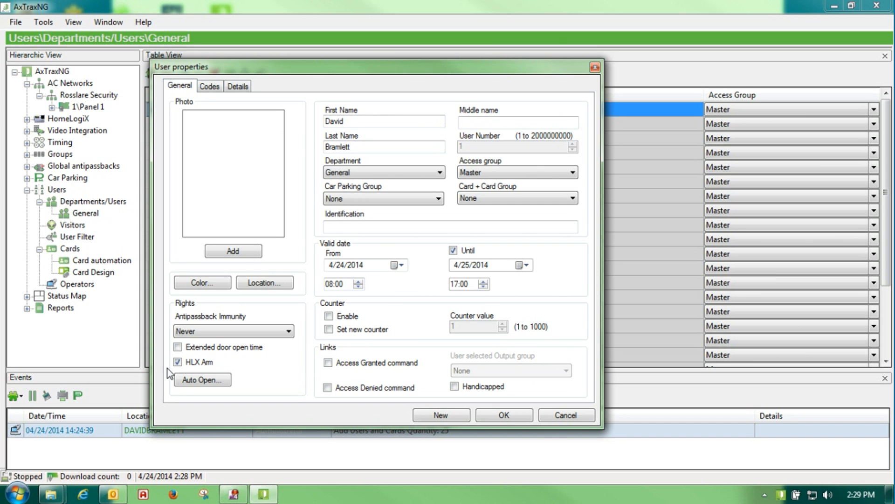
{"action": "left_click", "coordinate": [492, 415]}
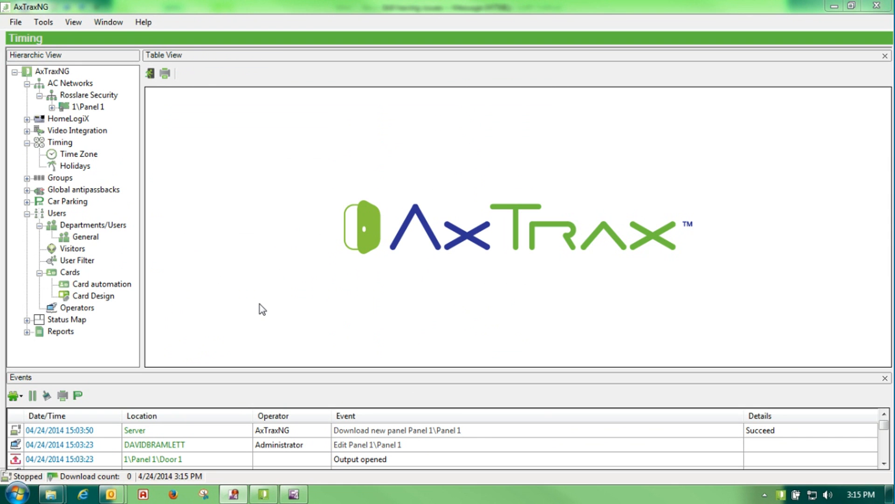
Create a new time zone named Open Door
{"action": "left_click", "coordinate": [56, 146]}
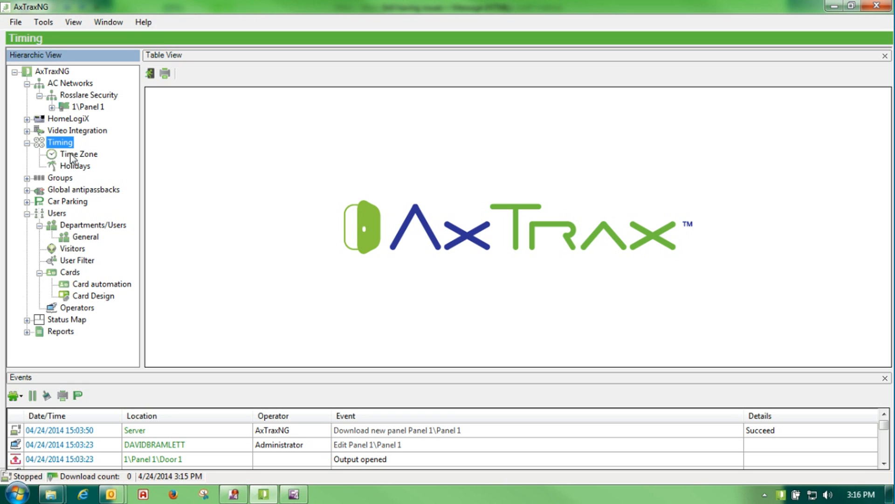
{"action": "left_click", "coordinate": [72, 158]}
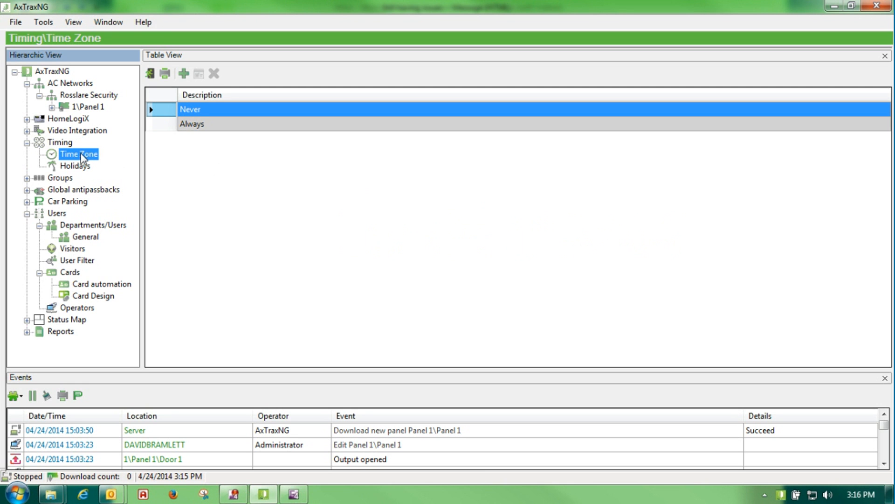
{"action": "left_click", "coordinate": [183, 73]}
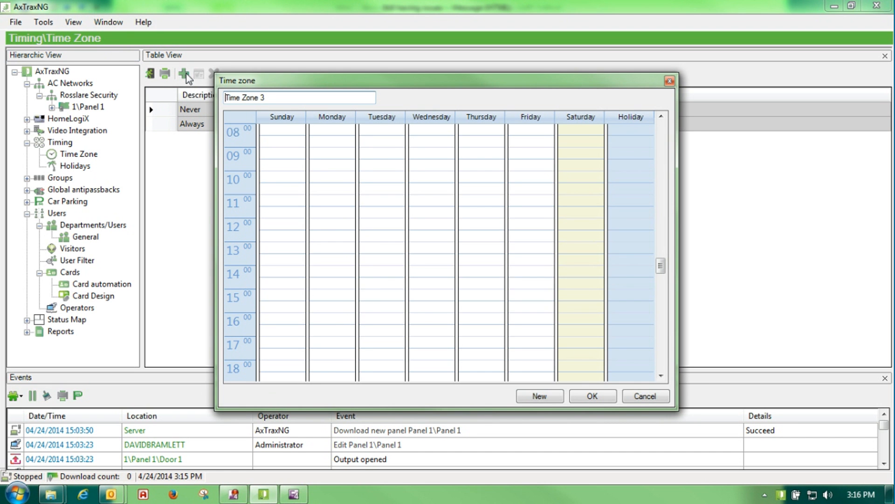
{"action": "left_click_drag", "start_coordinate": [270, 98], "coordinate": [126, 99]}
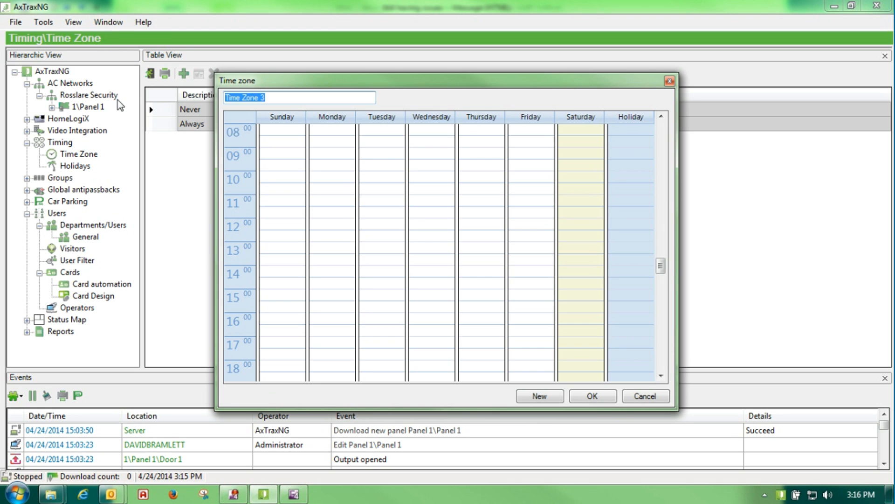
{"action": "type", "text": "Open Door"}
Add a Monday period from 08:00 to 17:00
{"action": "left_click", "coordinate": [332, 134]}
{"action": "left_click_drag", "start_coordinate": [332, 135], "coordinate": [309, 312]}
{"action": "left_click_drag", "start_coordinate": [311, 330], "coordinate": [313, 343]}
{"action": "right_click", "coordinate": [326, 178]}
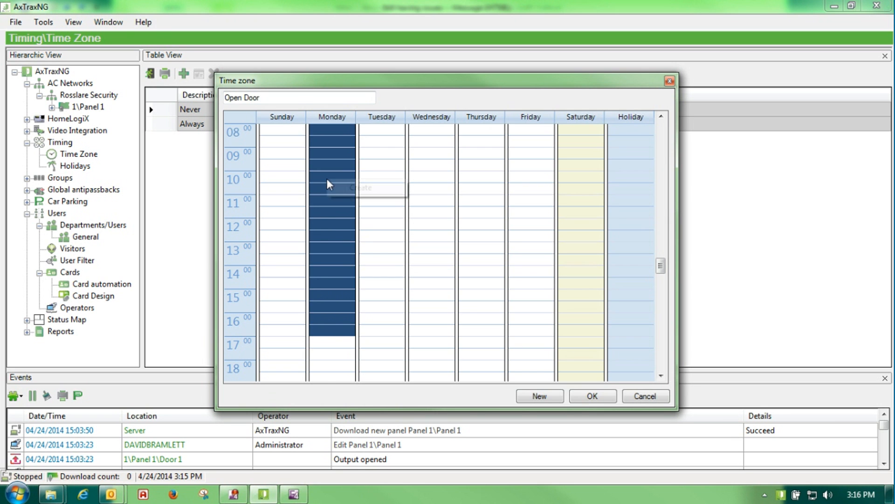
{"action": "left_click", "coordinate": [355, 188]}
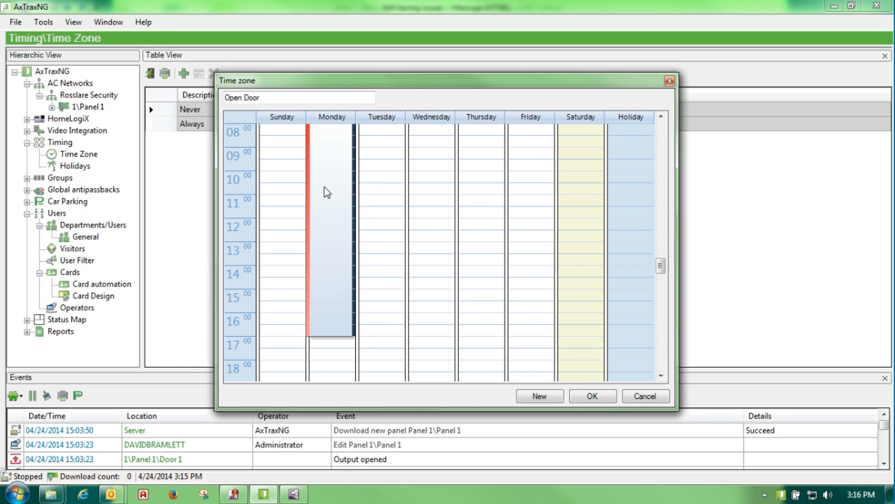
{"action": "right_click", "coordinate": [326, 174]}
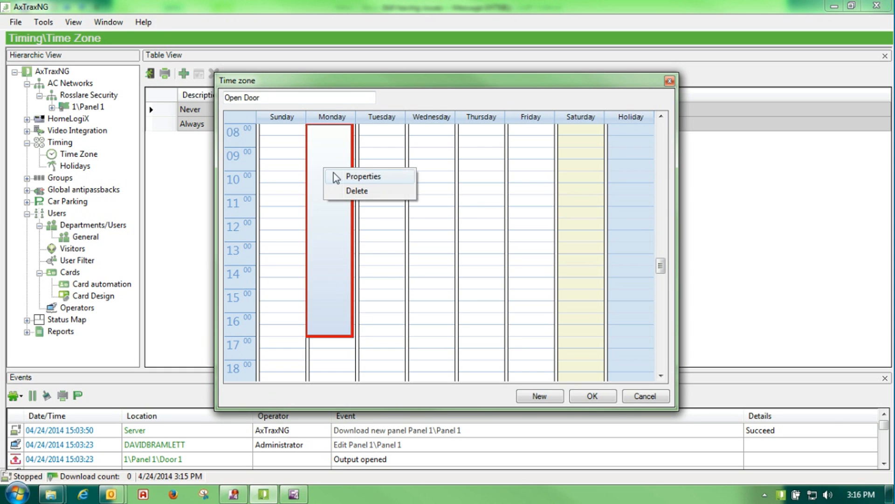
{"action": "left_click", "coordinate": [341, 178]}
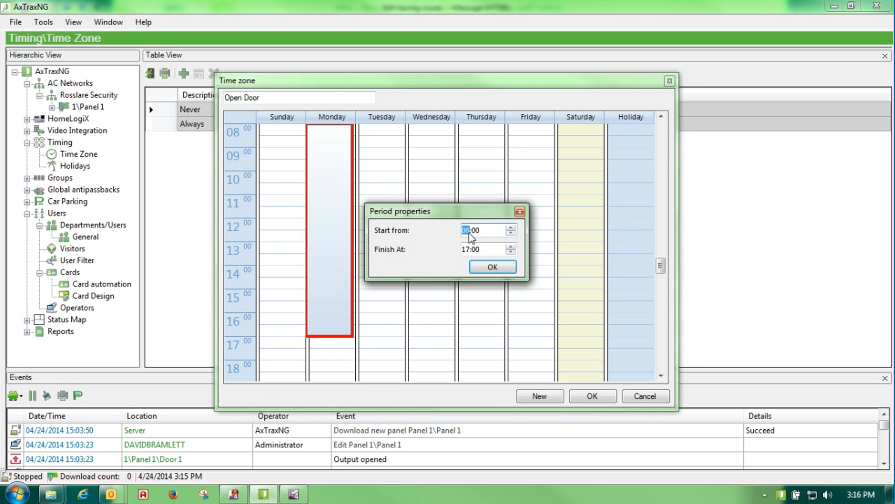
{"action": "left_click", "coordinate": [494, 268]}
Add matching 08:00–17:00 periods for Tuesday through Friday and save the time zone
{"action": "left_click_drag", "start_coordinate": [376, 128], "coordinate": [375, 345]}
{"action": "right_click", "coordinate": [381, 243]}
{"action": "left_click", "coordinate": [412, 248]}
{"action": "left_click_drag", "start_coordinate": [437, 132], "coordinate": [442, 338]}
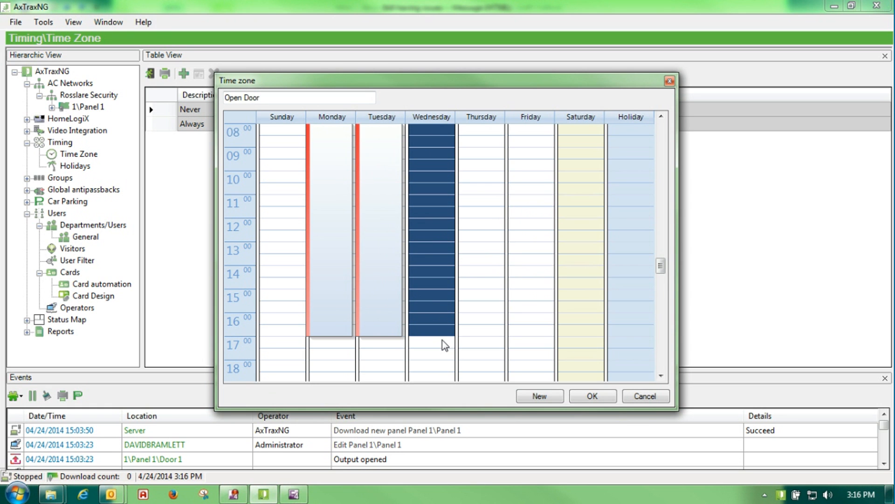
{"action": "right_click", "coordinate": [415, 223]}
{"action": "left_click", "coordinate": [438, 233]}
{"action": "left_click_drag", "start_coordinate": [480, 134], "coordinate": [480, 329]}
{"action": "right_click", "coordinate": [467, 260]}
{"action": "left_click", "coordinate": [490, 265]}
{"action": "left_click_drag", "start_coordinate": [524, 125], "coordinate": [519, 337]}
{"action": "right_click", "coordinate": [523, 253]}
{"action": "left_click", "coordinate": [557, 260]}
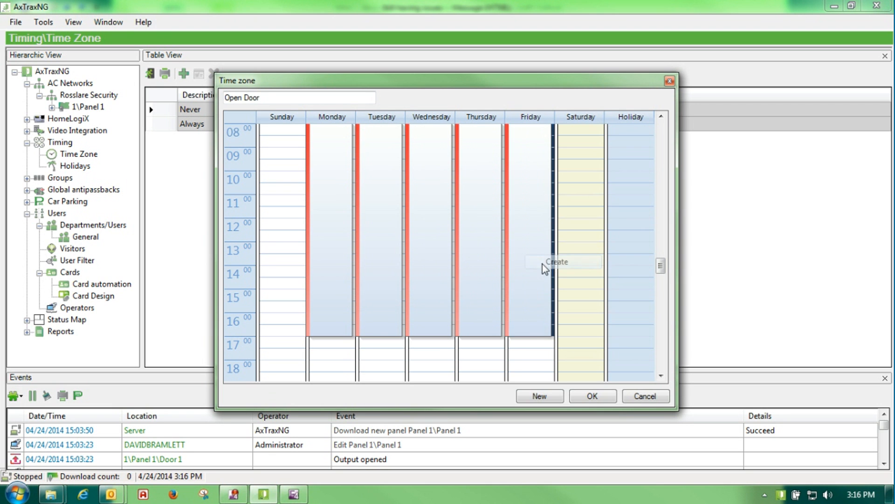
{"action": "left_click", "coordinate": [591, 396]}
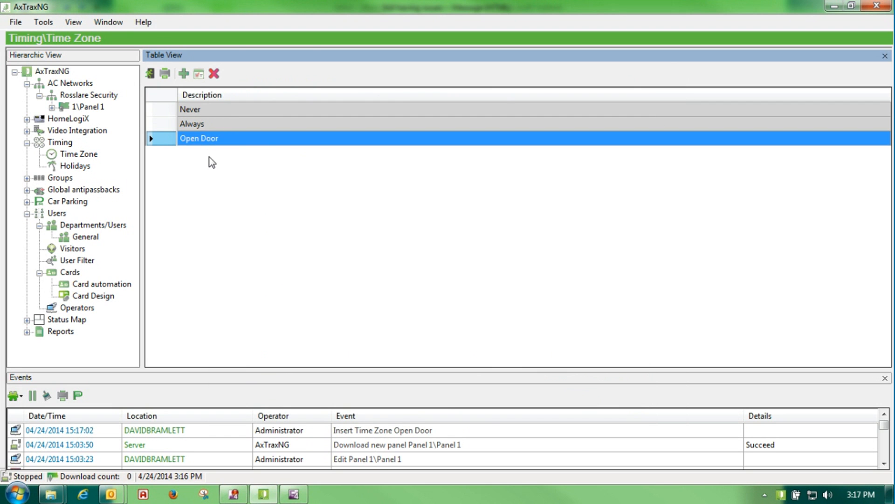
Reopen Open Door, confirm Monday's 08:00–17:00 period, and save again
{"action": "double_click", "coordinate": [164, 140]}
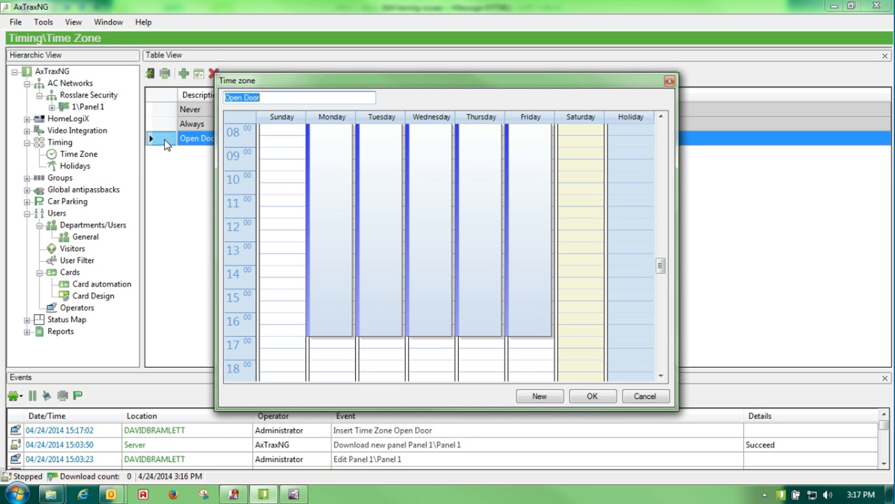
{"action": "right_click", "coordinate": [331, 176]}
{"action": "left_click", "coordinate": [366, 182]}
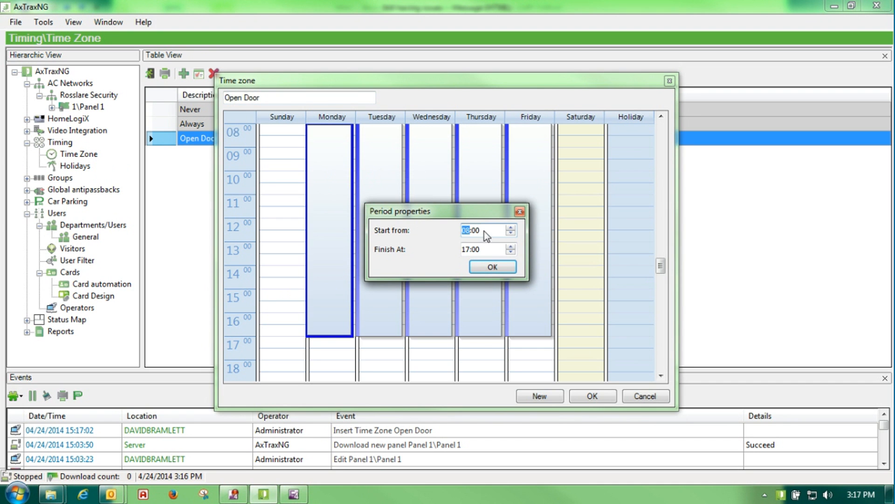
{"action": "left_click", "coordinate": [482, 275]}
{"action": "left_click", "coordinate": [599, 400]}
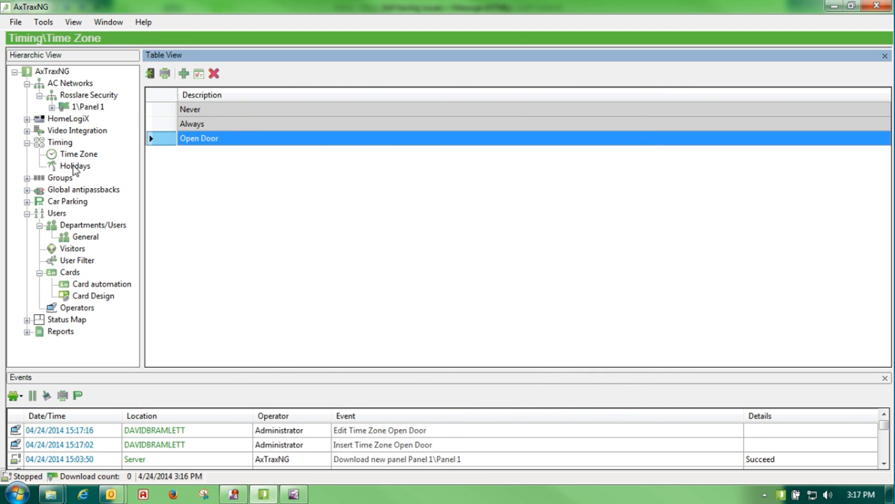
Start a new holiday with the description Christmas Day 1
{"action": "left_click", "coordinate": [74, 166]}
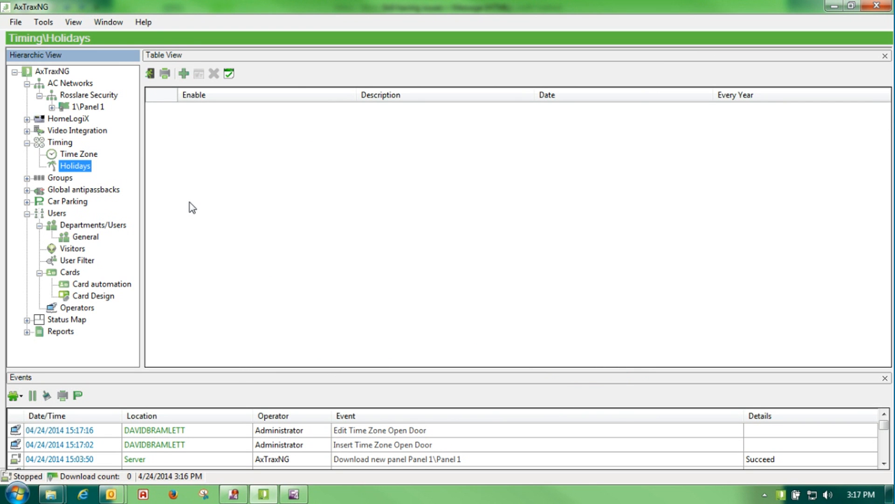
{"action": "left_click", "coordinate": [184, 73]}
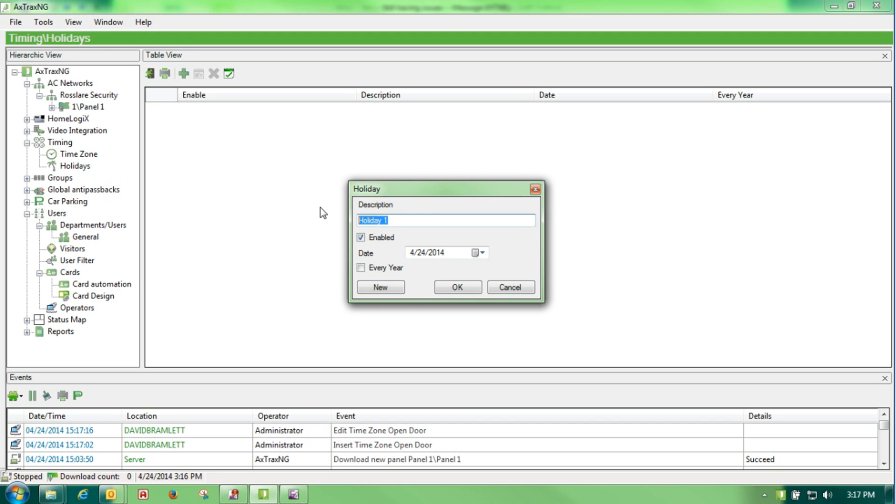
{"action": "type", "text": "Christmas"}
{"action": "type", "text": "Day 1"}
Set the holiday date to 12/25/2014, repeating every year, and save it
{"action": "left_click", "coordinate": [483, 252]}
{"action": "left_click", "coordinate": [544, 269]}
{"action": "left_click", "coordinate": [544, 269]}
{"action": "left_click", "coordinate": [544, 270]}
{"action": "left_click", "coordinate": [544, 270]}
{"action": "left_click", "coordinate": [544, 270]}
{"action": "left_click", "coordinate": [544, 270]}
{"action": "left_click", "coordinate": [544, 270]}
{"action": "left_click", "coordinate": [544, 270]}
{"action": "left_click", "coordinate": [498, 325]}
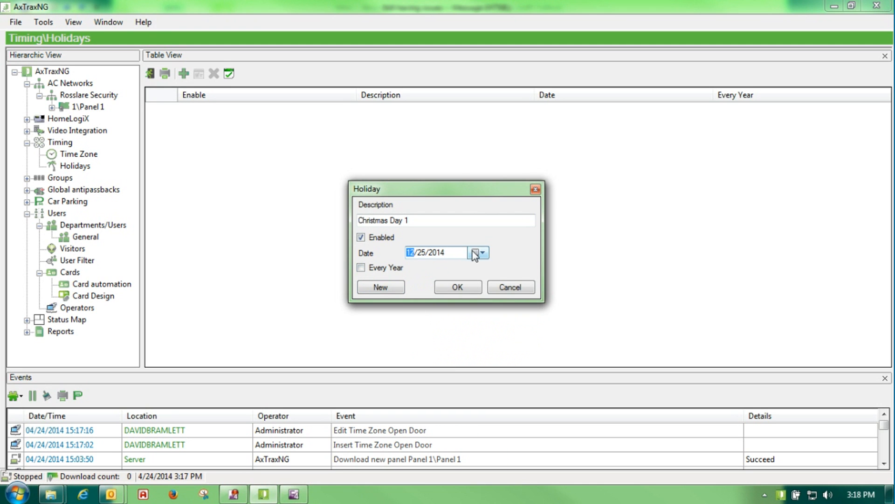
{"action": "left_click", "coordinate": [362, 268]}
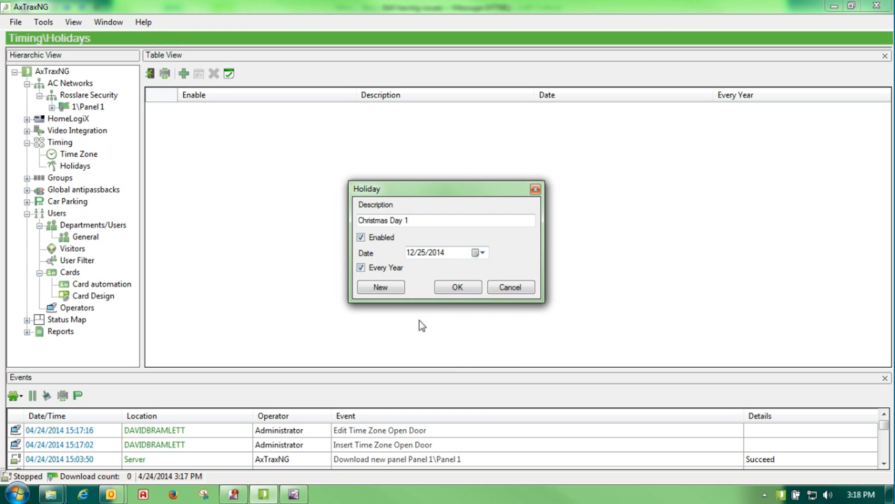
{"action": "left_click", "coordinate": [463, 287]}
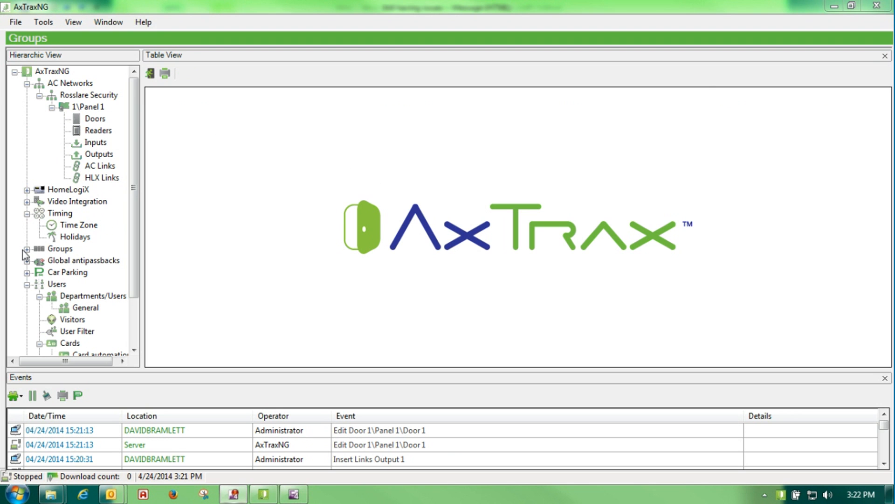
Expand Groups and display the existing Access Groups list
{"action": "left_click", "coordinate": [28, 249]}
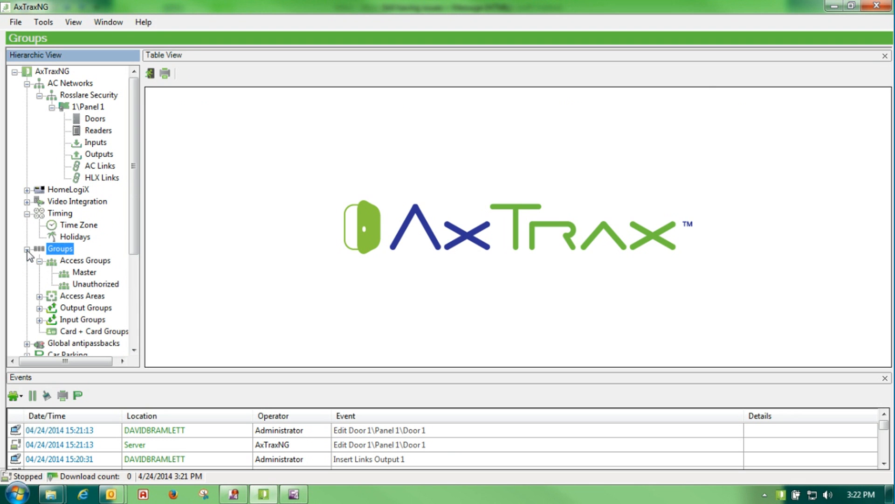
{"action": "left_click", "coordinate": [27, 250]}
{"action": "left_click", "coordinate": [27, 250]}
{"action": "left_click", "coordinate": [41, 261]}
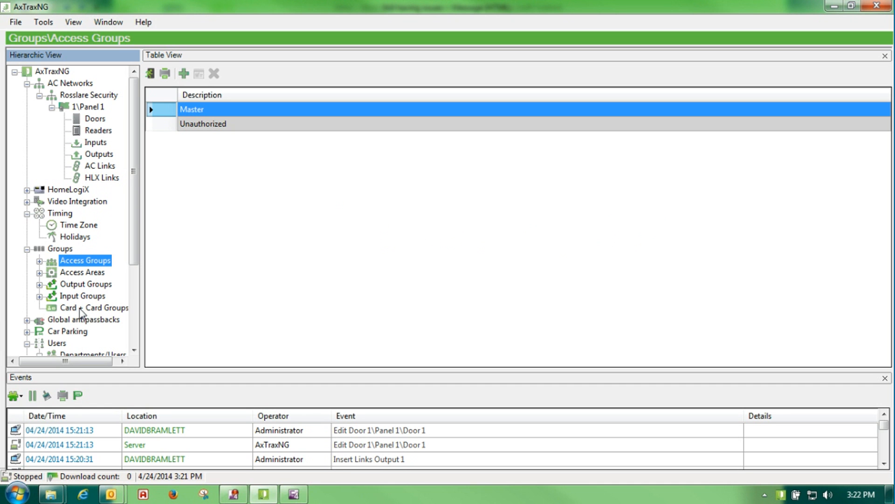
{"action": "left_click", "coordinate": [40, 261]}
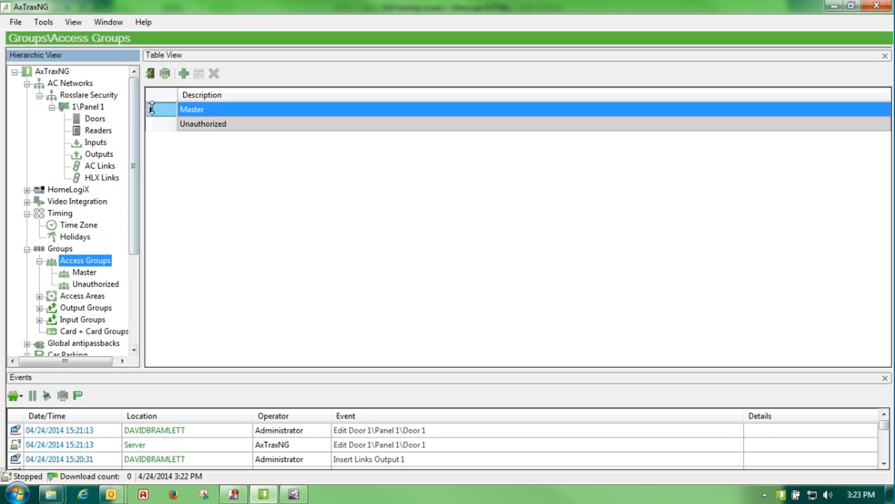
Add an access group named Test and bring up its reader details
{"action": "left_click", "coordinate": [183, 74]}
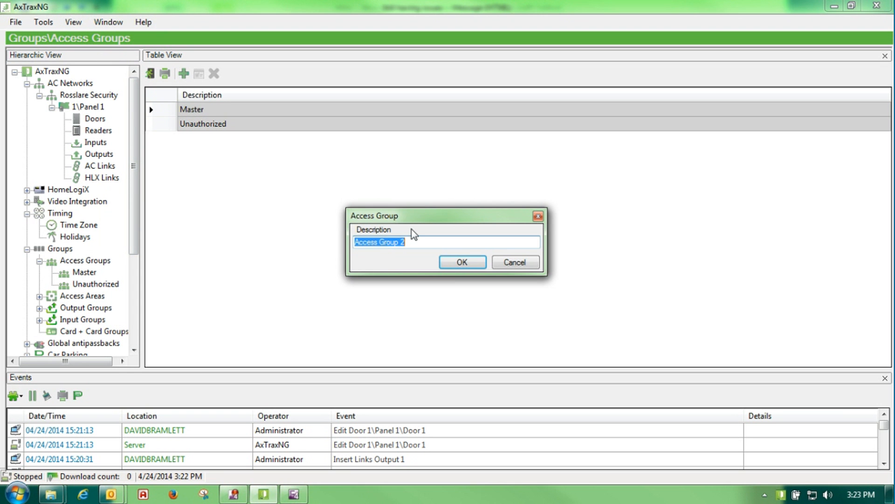
{"action": "type", "text": "Test"}
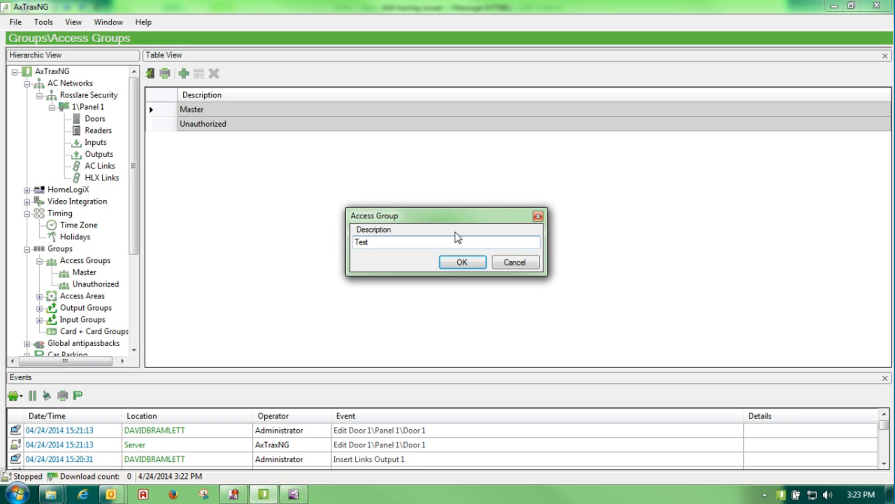
{"action": "left_click", "coordinate": [461, 262]}
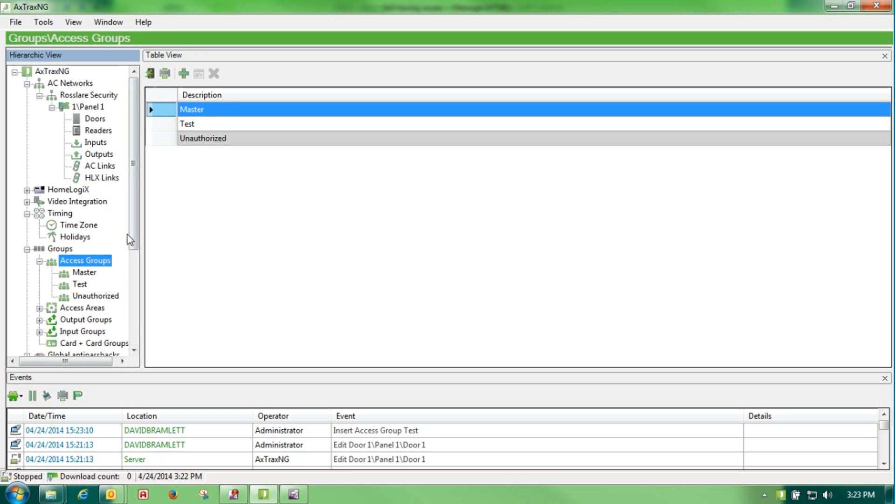
{"action": "left_click", "coordinate": [79, 284]}
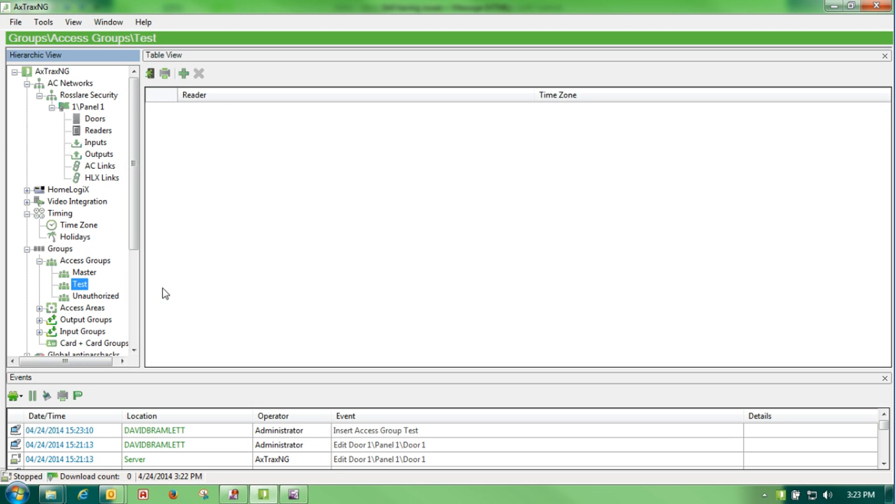
{"action": "left_click", "coordinate": [184, 74]}
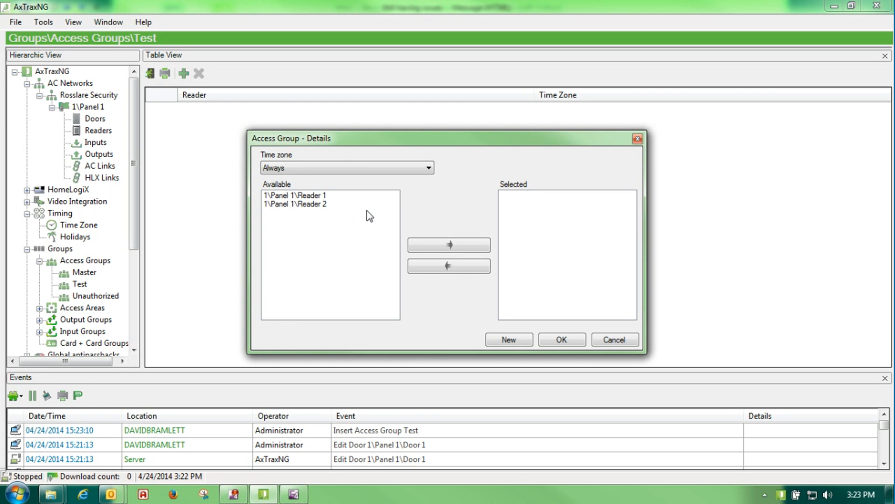
Add Panel 1 Reader 1 to Test with the Open Door time zone and save
{"action": "left_click", "coordinate": [311, 196]}
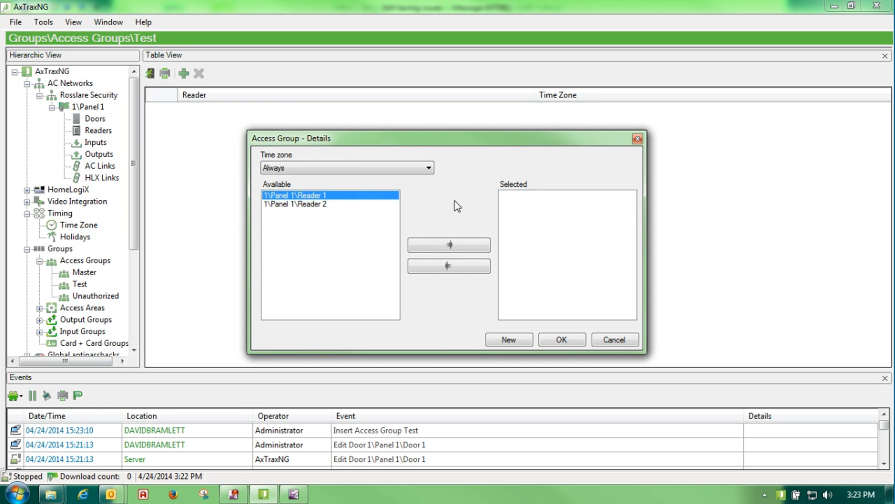
{"action": "left_click", "coordinate": [421, 251]}
{"action": "left_click", "coordinate": [421, 251]}
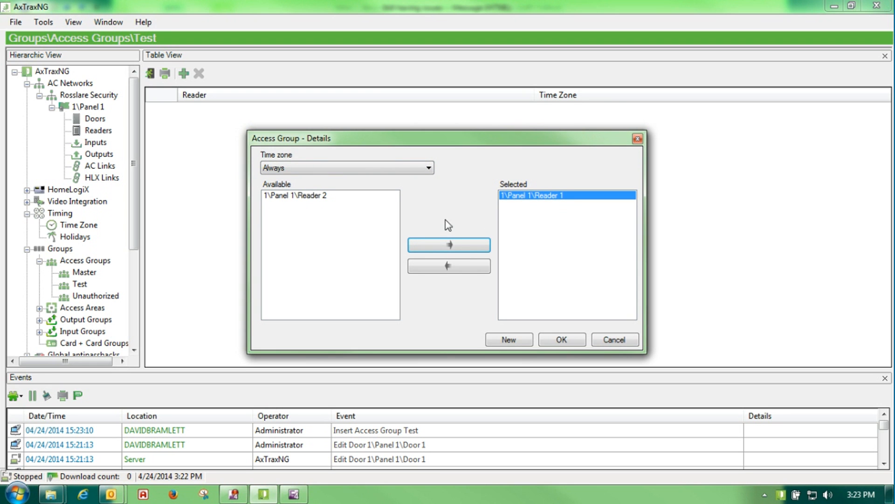
{"action": "left_click", "coordinate": [429, 168]}
{"action": "left_click", "coordinate": [416, 192]}
{"action": "left_click", "coordinate": [428, 167]}
{"action": "left_click", "coordinate": [413, 178]}
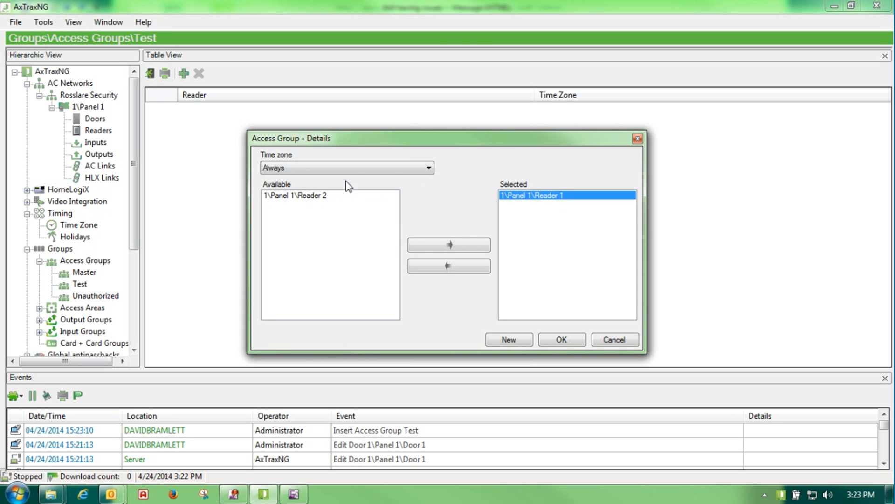
{"action": "left_click", "coordinate": [429, 169]}
{"action": "left_click", "coordinate": [412, 188]}
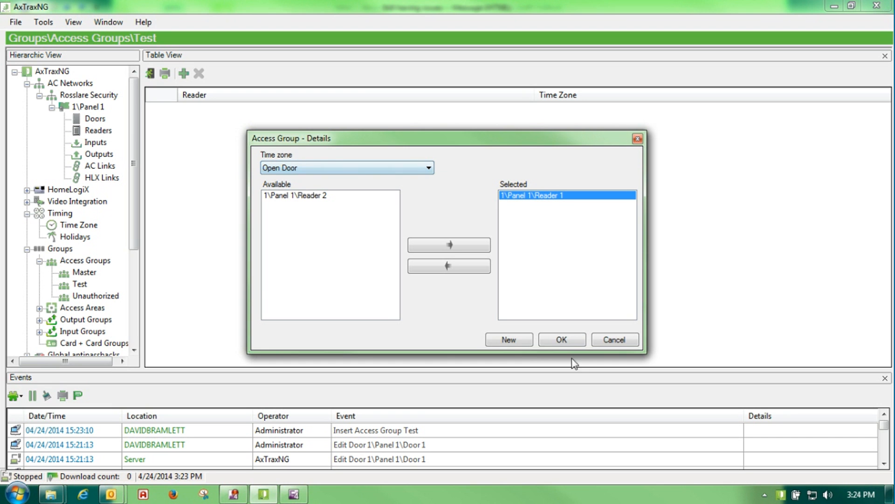
{"action": "left_click", "coordinate": [562, 339]}
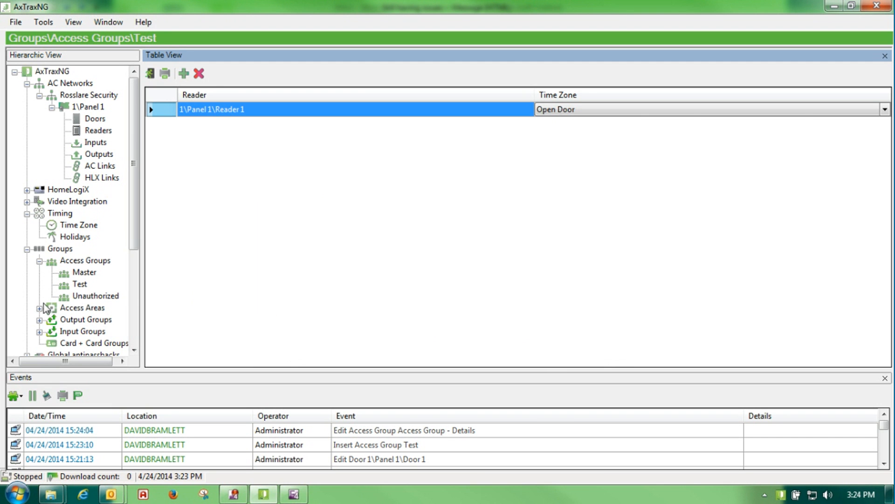
Collapse Access Groups, glance at the Global access area, then show the empty Output Groups list
{"action": "left_click", "coordinate": [40, 261]}
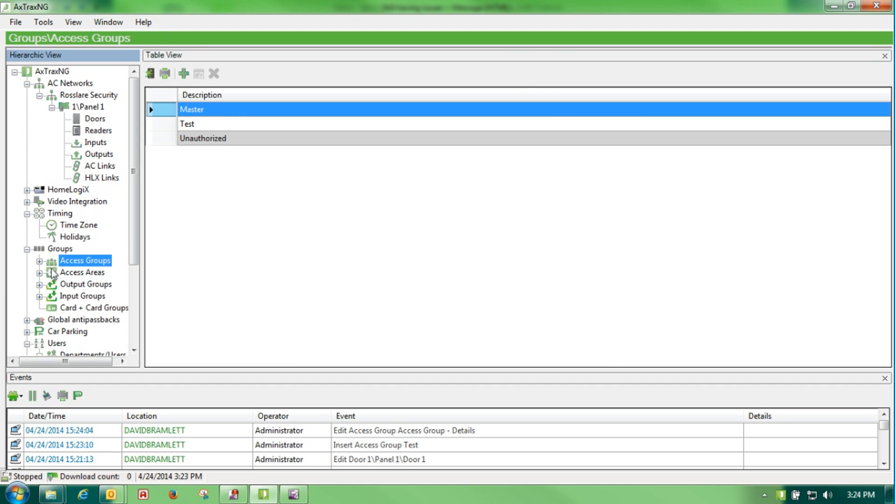
{"action": "left_click", "coordinate": [40, 273]}
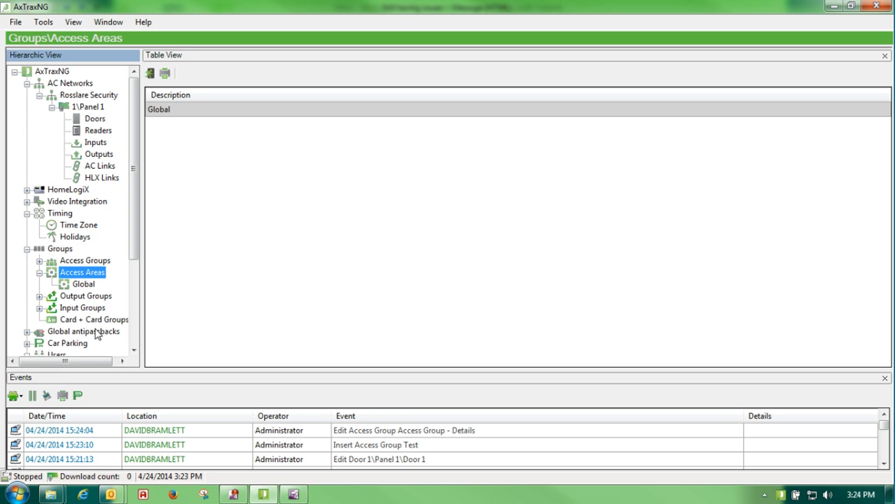
{"action": "left_click", "coordinate": [39, 273]}
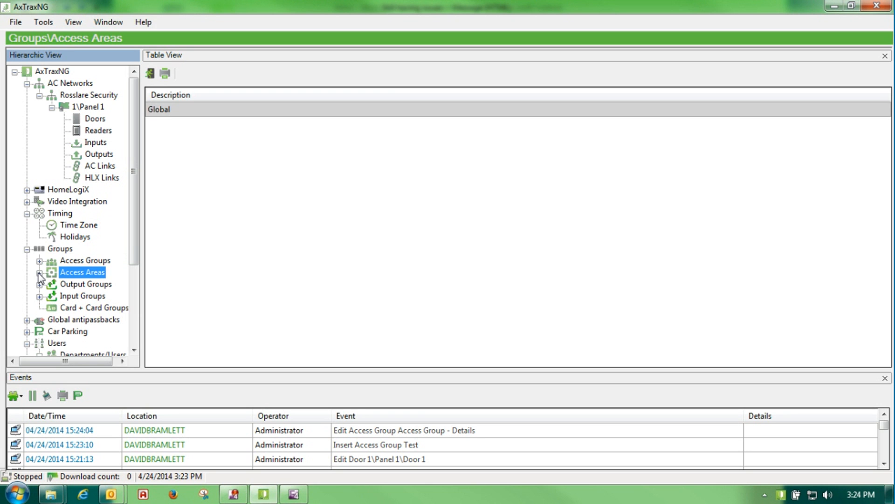
{"action": "left_click", "coordinate": [40, 284]}
{"action": "left_click", "coordinate": [39, 284]}
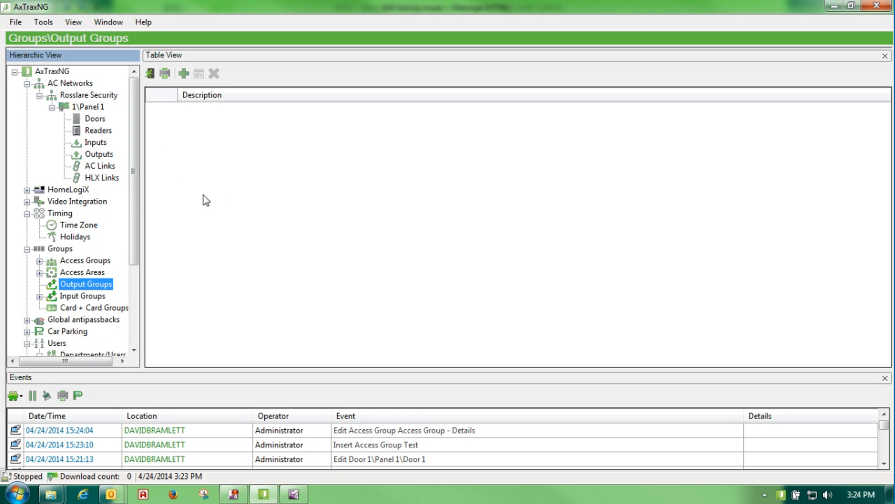
Add a new output group holding Panel 1's Door 1, Door 2, Output 1A and Output 2A
{"action": "left_click", "coordinate": [184, 75]}
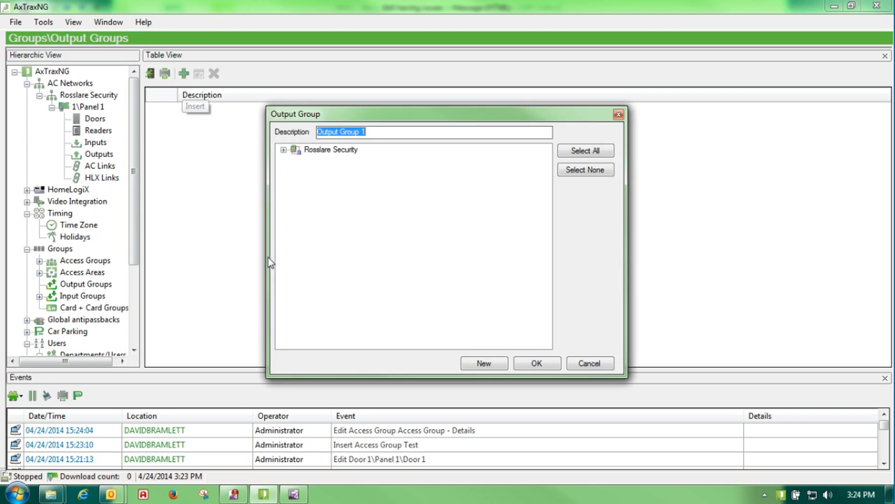
{"action": "left_click", "coordinate": [284, 150]}
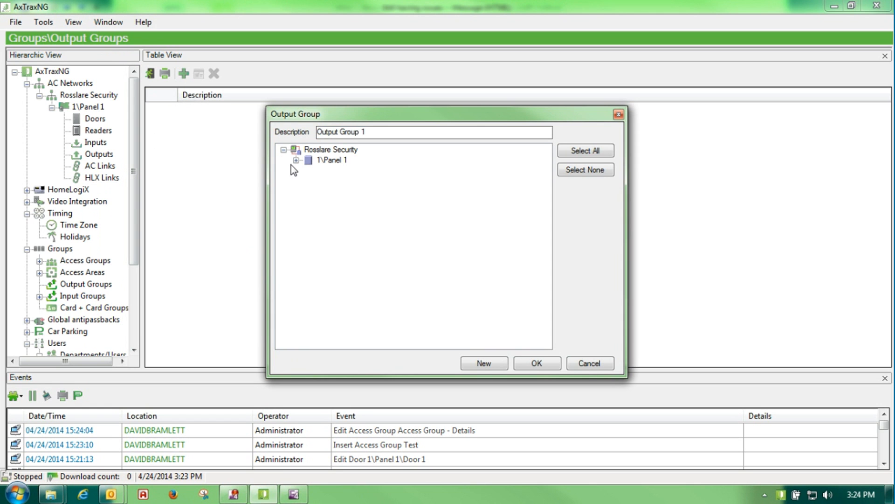
{"action": "left_click", "coordinate": [296, 160]}
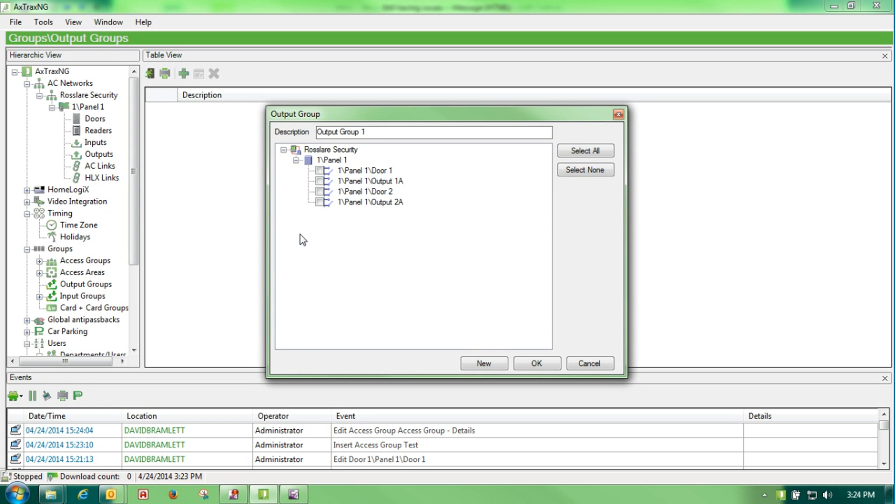
{"action": "left_click", "coordinate": [321, 181]}
{"action": "left_click", "coordinate": [320, 203]}
{"action": "left_click", "coordinate": [320, 192]}
{"action": "left_click", "coordinate": [321, 171]}
Name the group 'Elevator - Test', save it, and go to Input Groups
{"action": "left_click", "coordinate": [376, 133]}
{"action": "left_click_drag", "start_coordinate": [376, 132], "coordinate": [224, 127]}
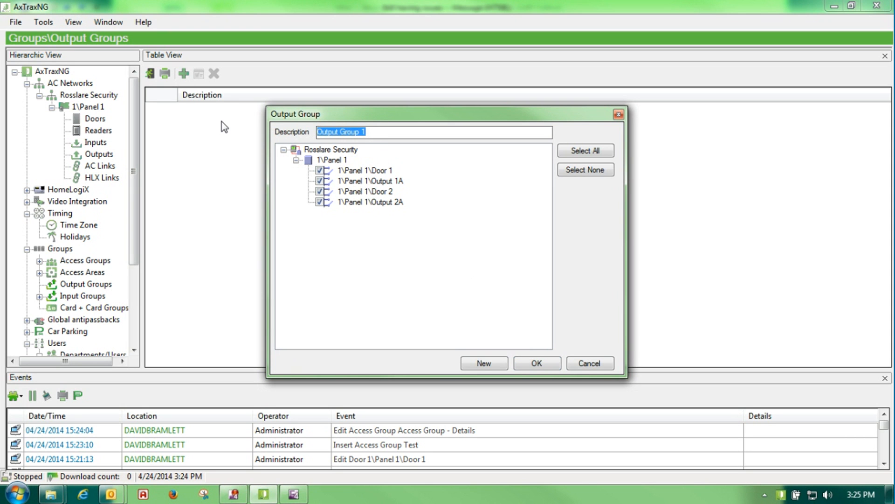
{"action": "type", "text": "Elevator - Test"}
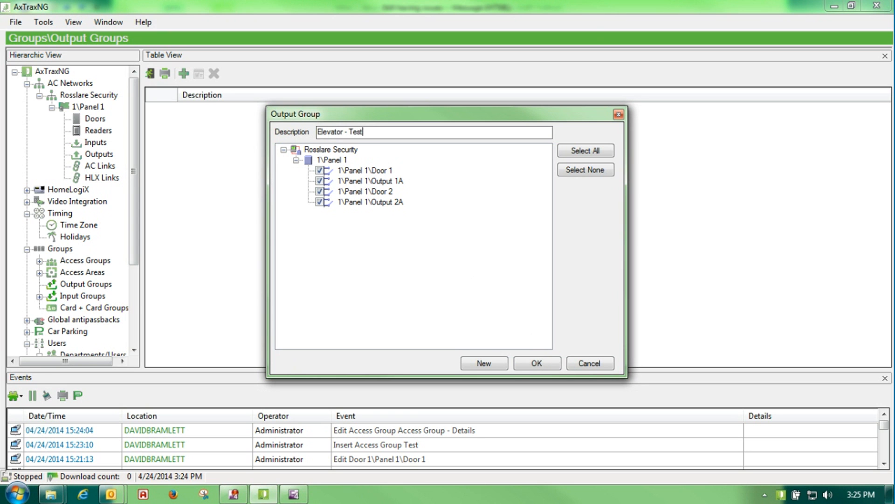
{"action": "left_click", "coordinate": [526, 369]}
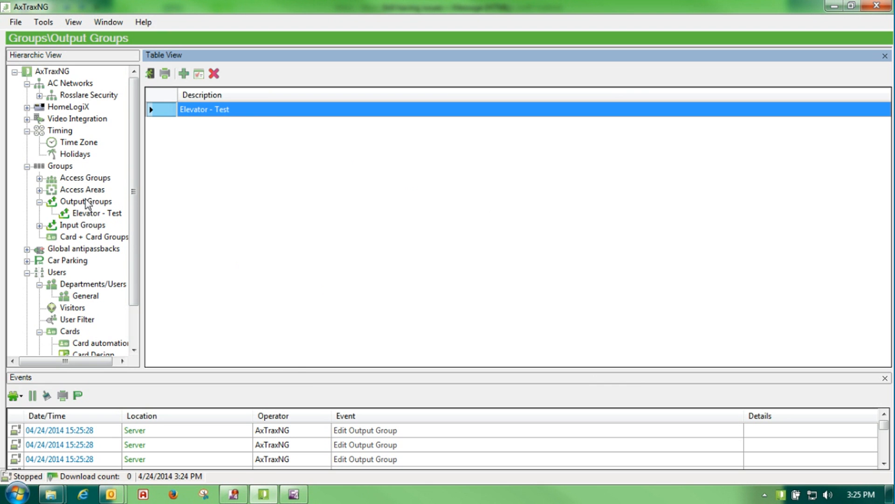
{"action": "scroll", "coordinate": [136, 180], "scroll_direction": "down", "scroll_amount": 2}
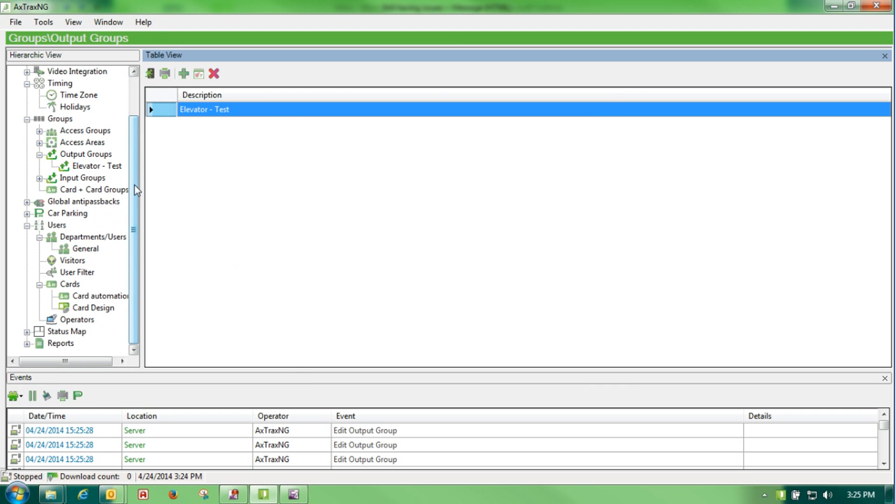
{"action": "left_click", "coordinate": [43, 179]}
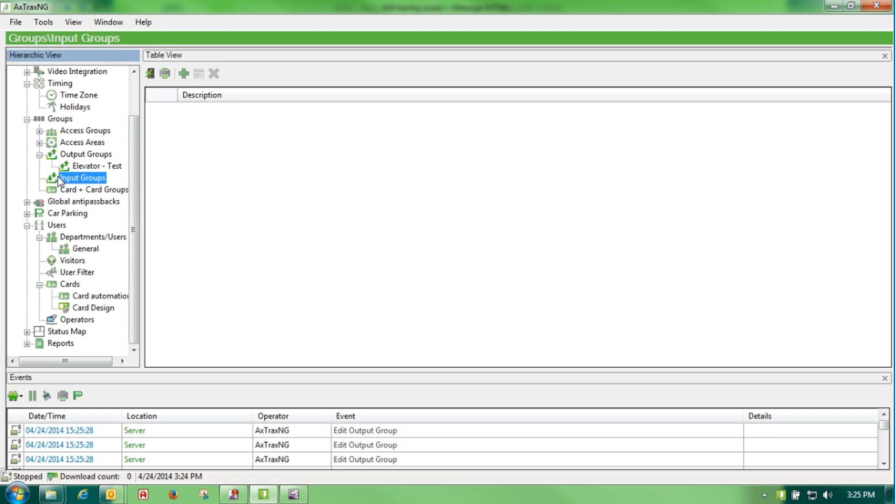
{"action": "left_click", "coordinate": [184, 73]}
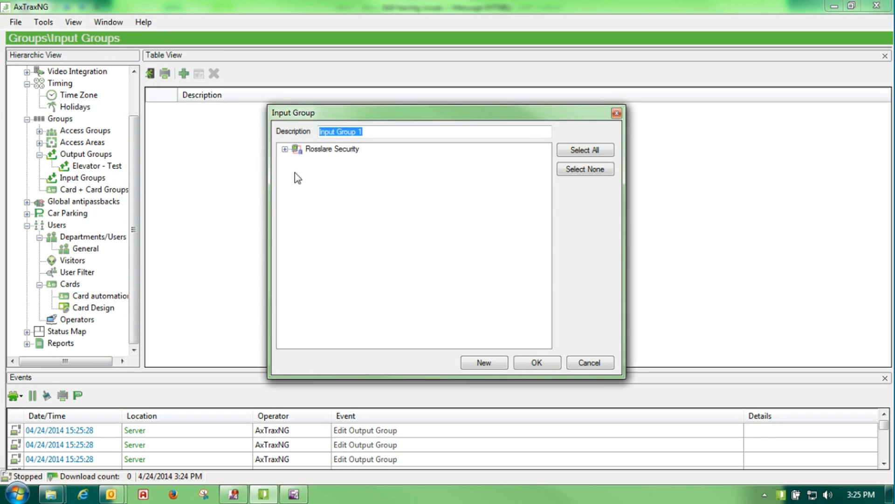
{"action": "left_click", "coordinate": [284, 149]}
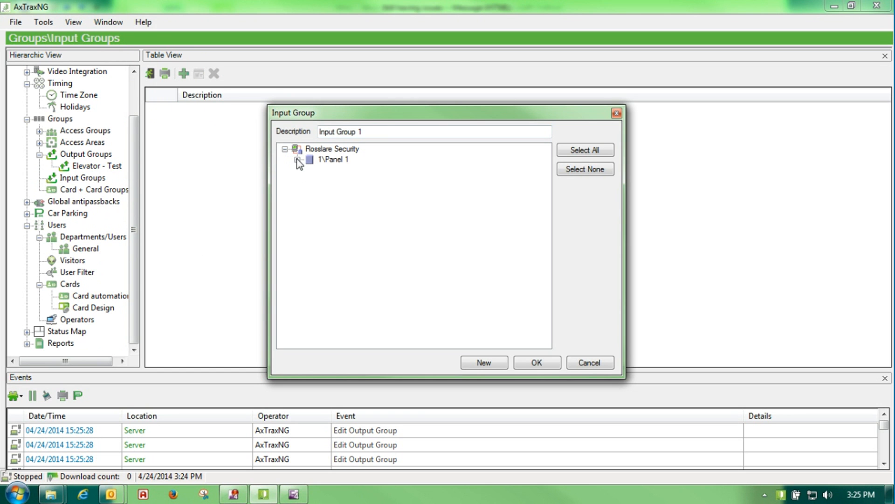
{"action": "left_click", "coordinate": [297, 160]}
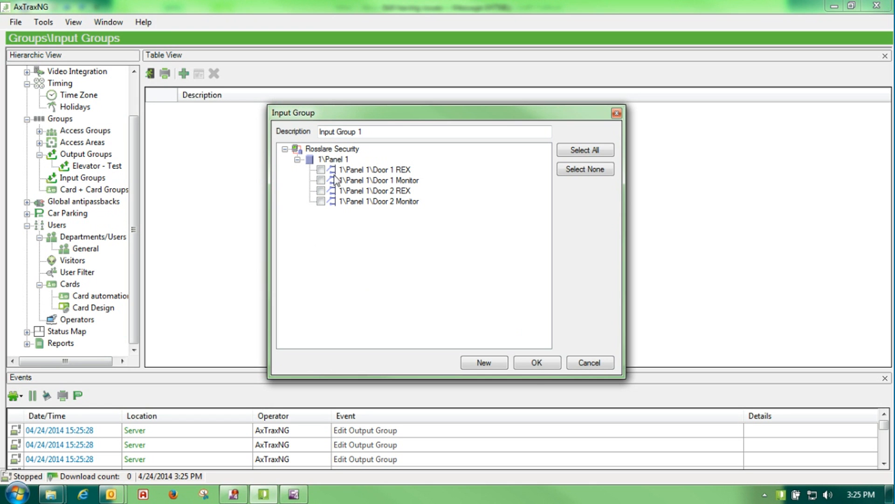
{"action": "left_click", "coordinate": [577, 365]}
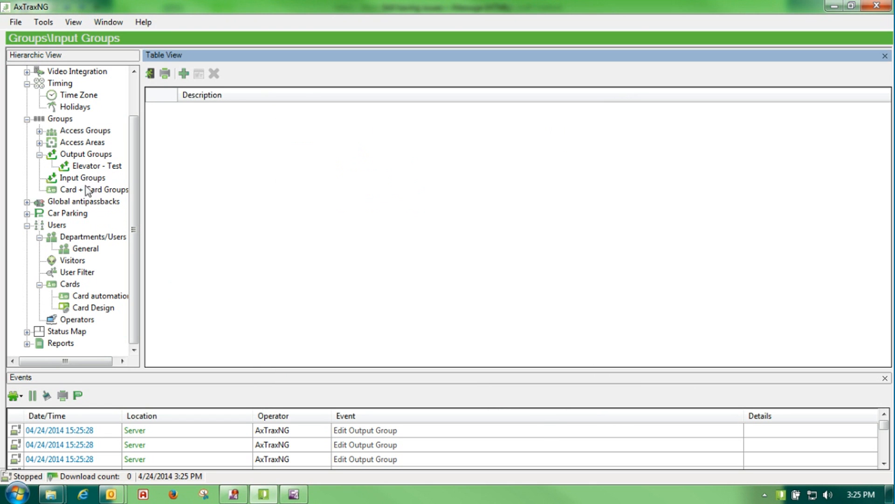
{"action": "left_click", "coordinate": [85, 189]}
Add a new card group named 'Name'
{"action": "left_click", "coordinate": [183, 74]}
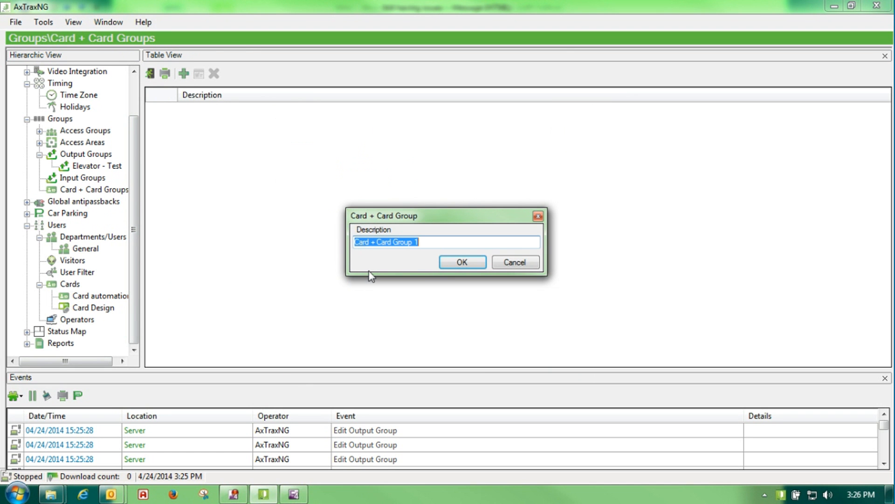
{"action": "type", "text": "Name"}
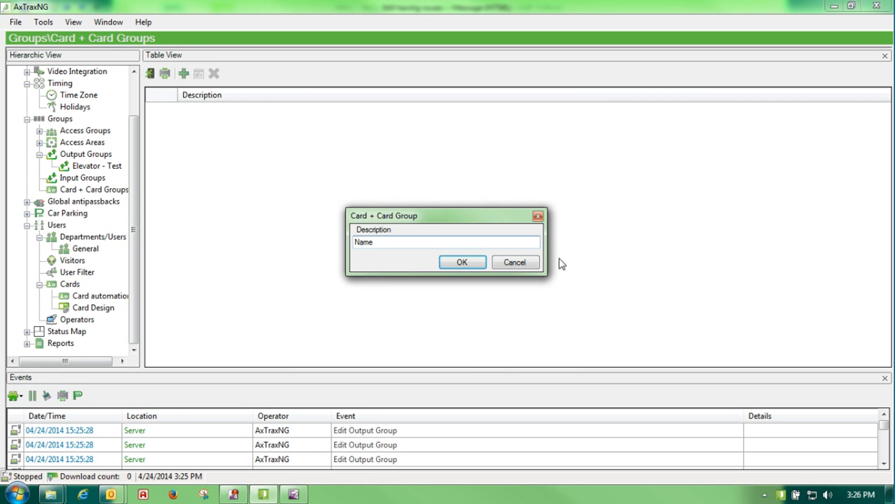
{"action": "left_click", "coordinate": [461, 262]}
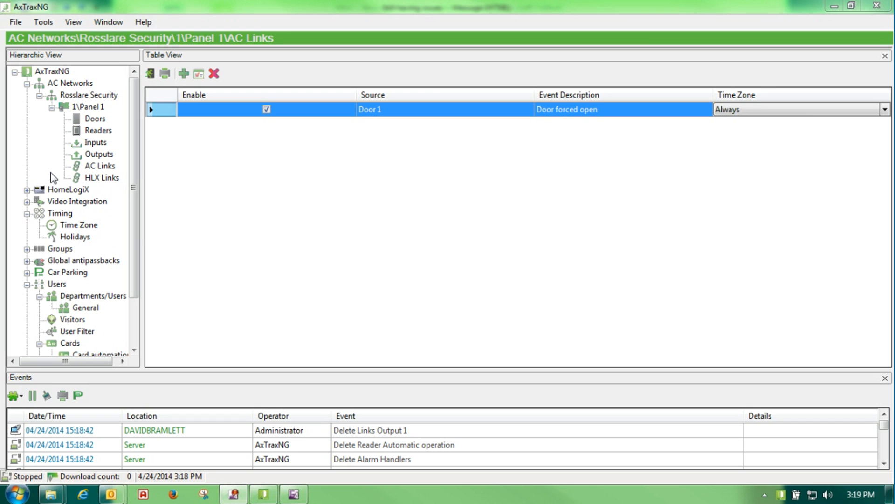
{"action": "left_click", "coordinate": [79, 224]}
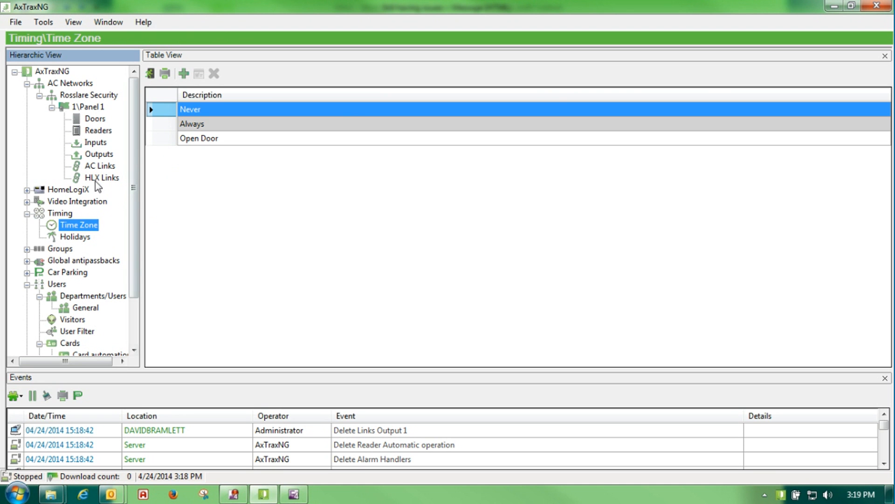
{"action": "left_click", "coordinate": [98, 166]}
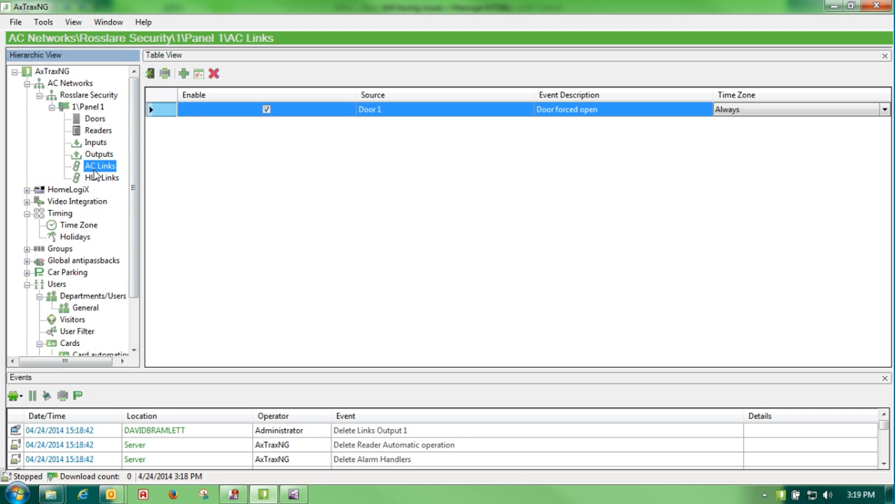
Start a new AC link with source Output 1, triggered by Automatic operation
{"action": "left_click", "coordinate": [183, 74]}
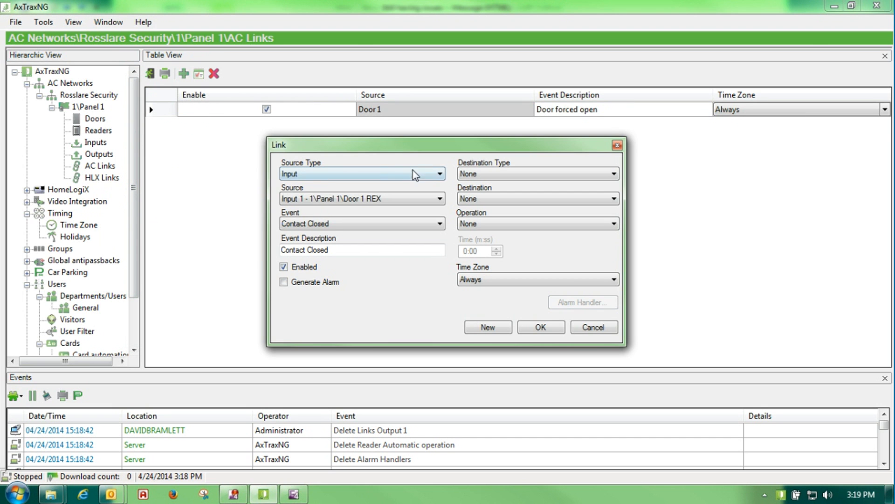
{"action": "left_click", "coordinate": [440, 174]}
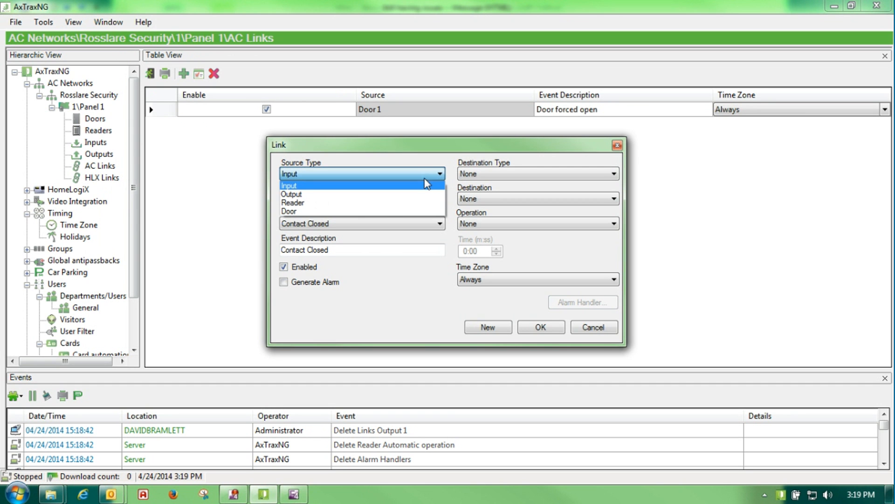
{"action": "left_click", "coordinate": [412, 196]}
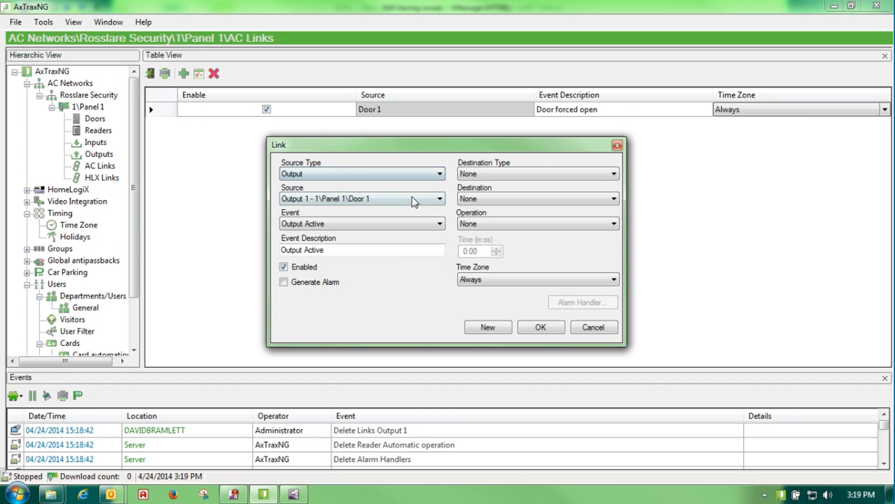
{"action": "left_click", "coordinate": [440, 199]}
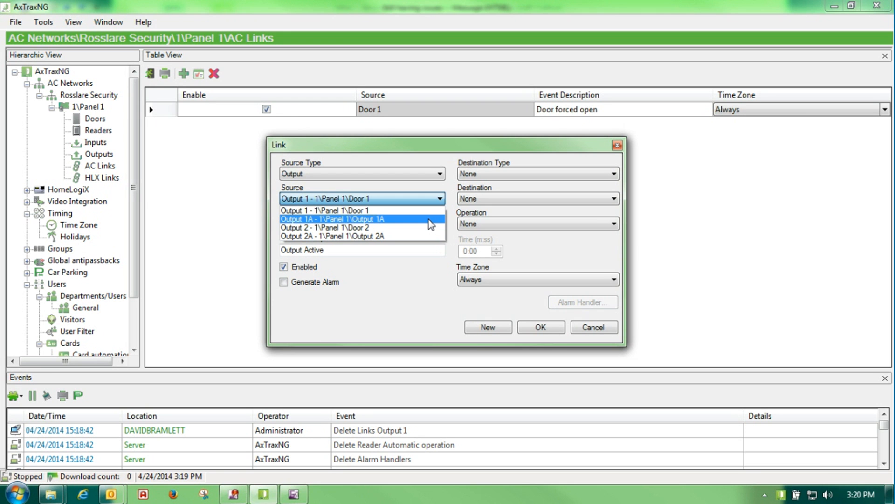
{"action": "left_click", "coordinate": [427, 211]}
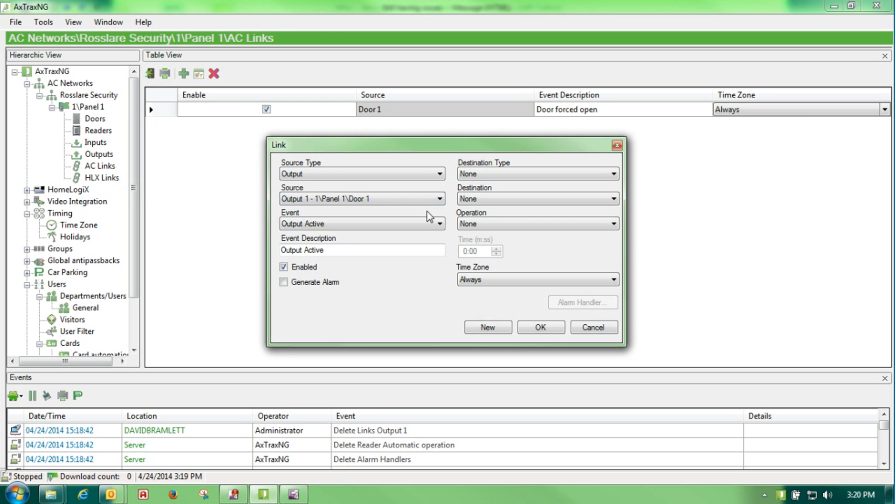
{"action": "left_click", "coordinate": [440, 224]}
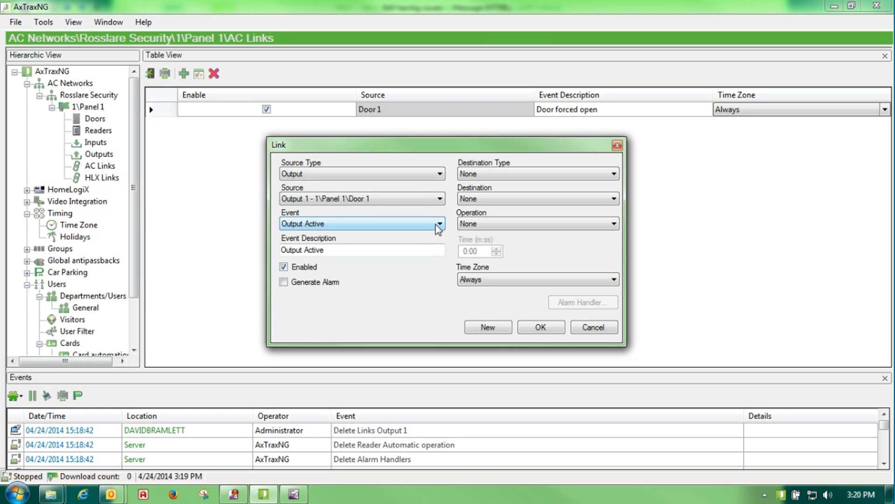
{"action": "left_click", "coordinate": [323, 251]}
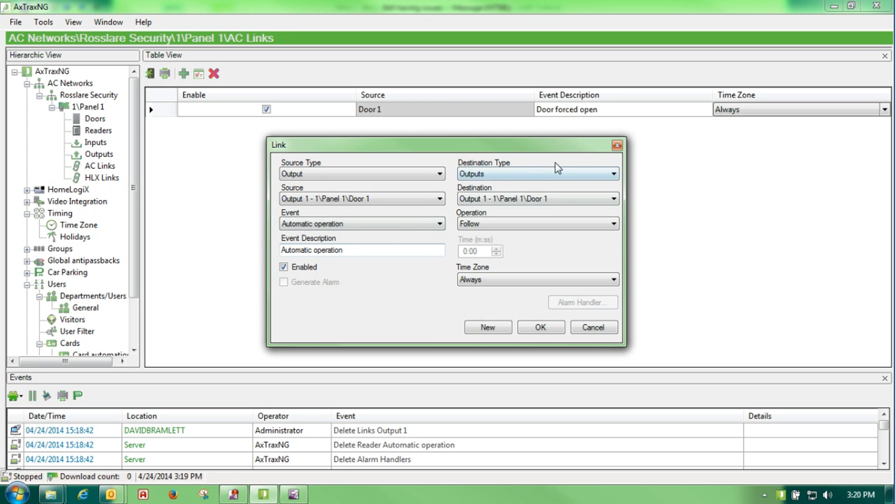
Set destination Outputs/Output 1 with Follow operation in the Open Door time zone, and save
{"action": "left_click", "coordinate": [614, 173]}
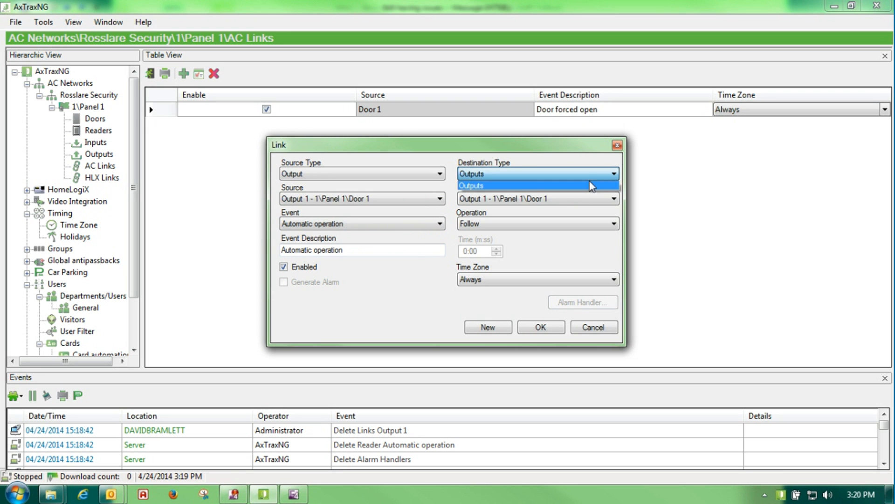
{"action": "left_click", "coordinate": [614, 201]}
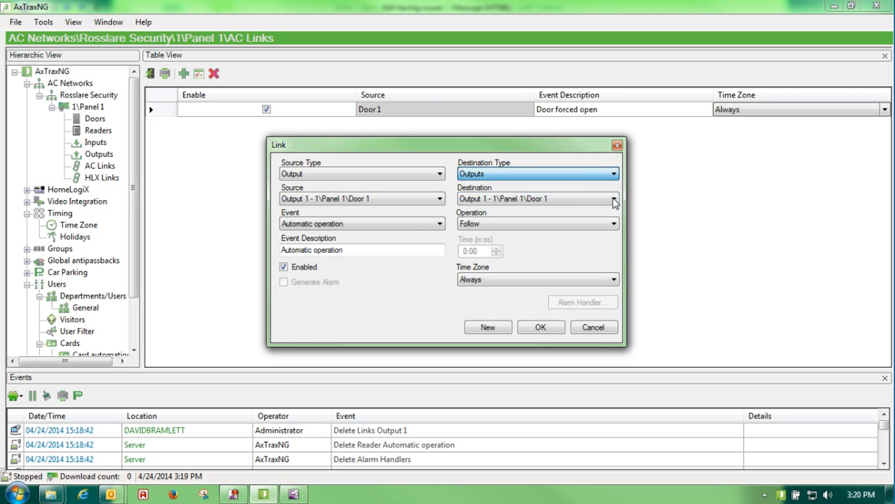
{"action": "left_click", "coordinate": [614, 224]}
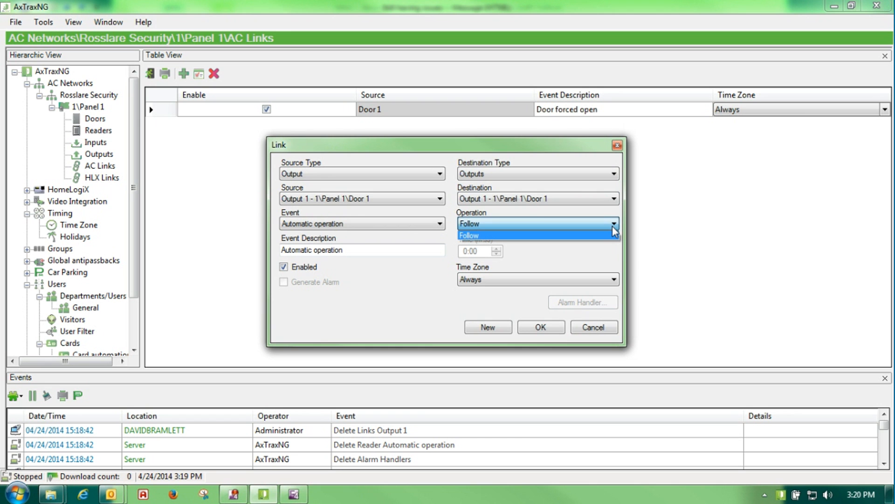
{"action": "left_click", "coordinate": [615, 278]}
{"action": "left_click", "coordinate": [614, 279]}
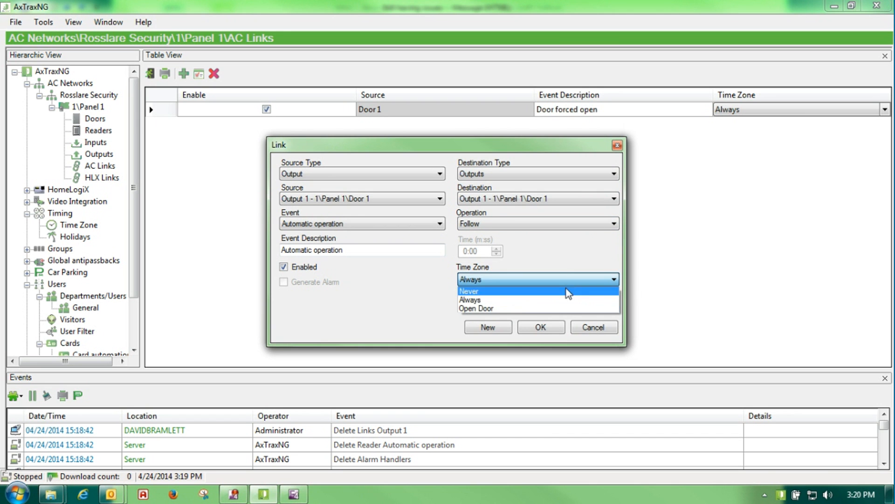
{"action": "left_click", "coordinate": [490, 310]}
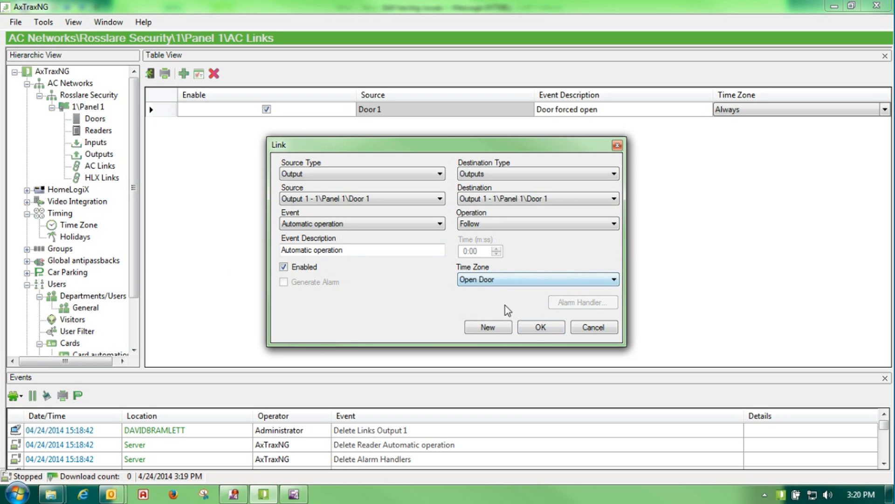
{"action": "left_click", "coordinate": [534, 328]}
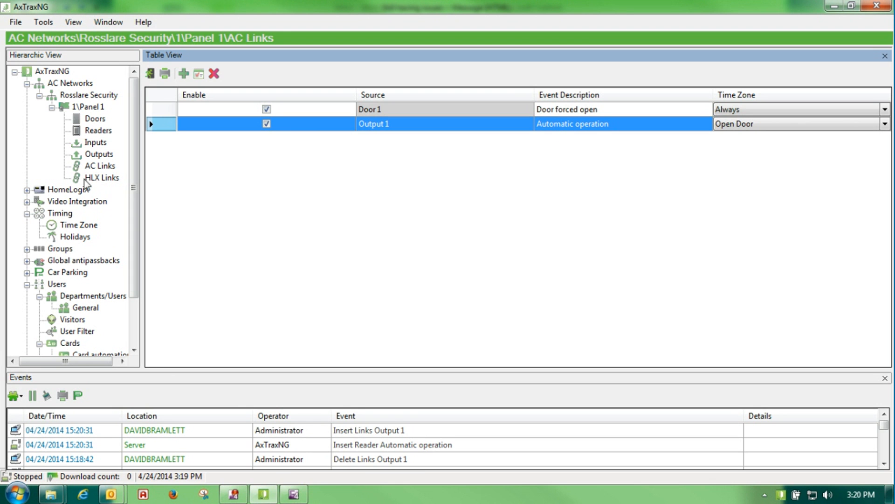
Review Reader 1's properties under Panel 1 without changes, then show the panel's doors
{"action": "left_click", "coordinate": [87, 108]}
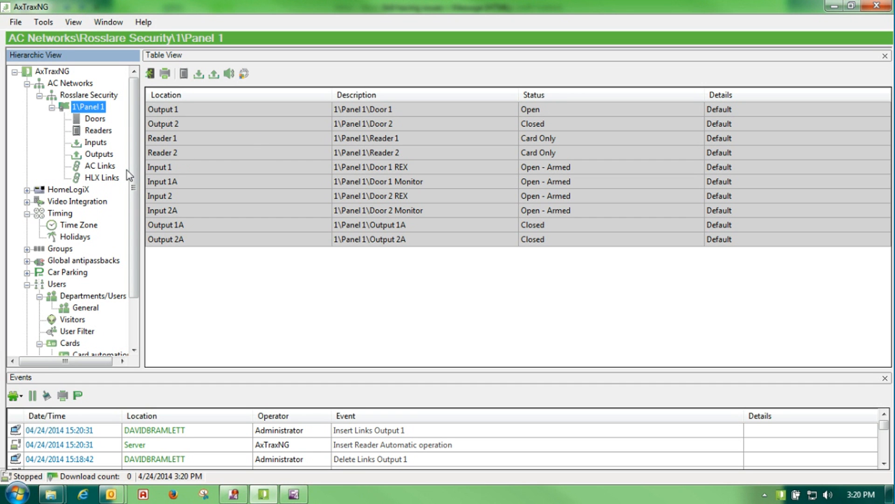
{"action": "left_click", "coordinate": [96, 131]}
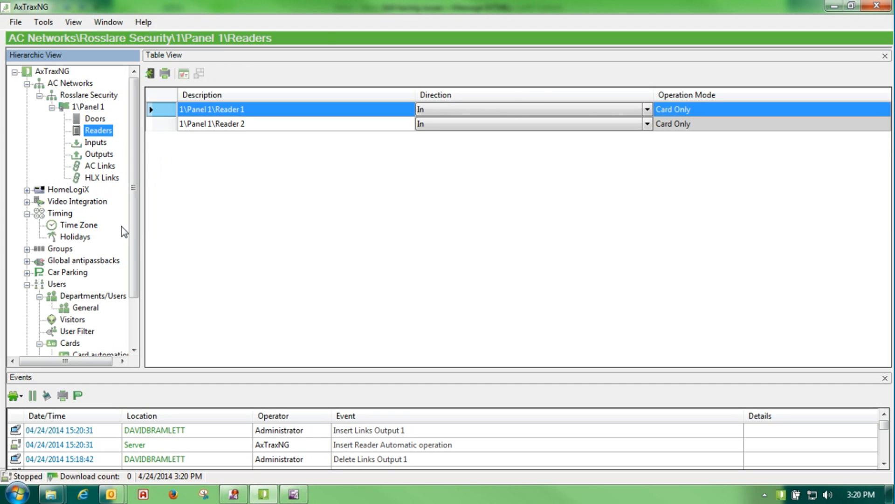
{"action": "double_click", "coordinate": [163, 114]}
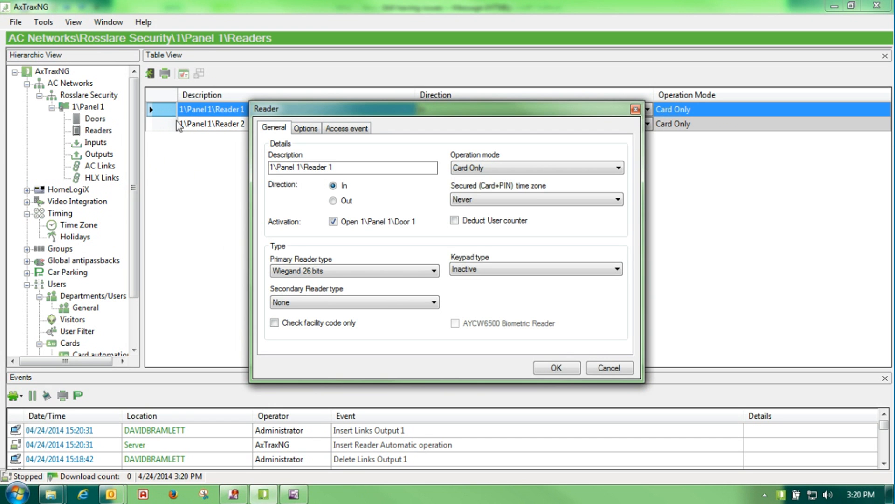
{"action": "left_click", "coordinate": [625, 369]}
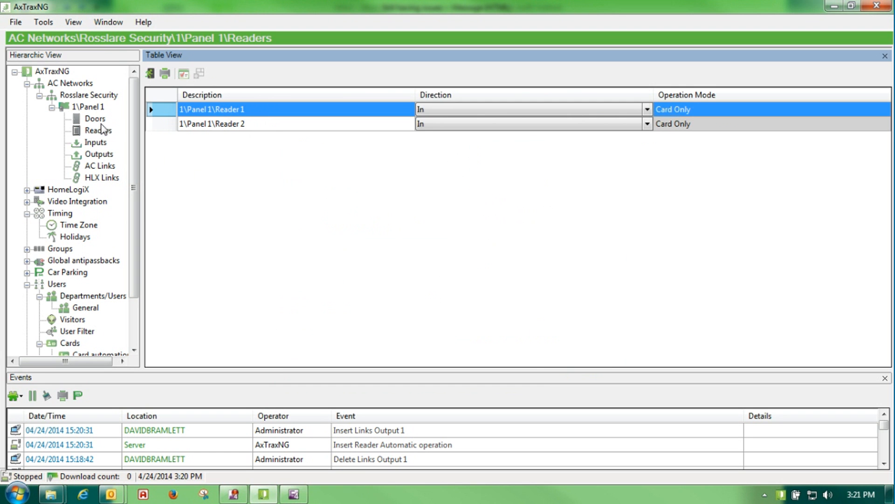
{"action": "left_click", "coordinate": [97, 119]}
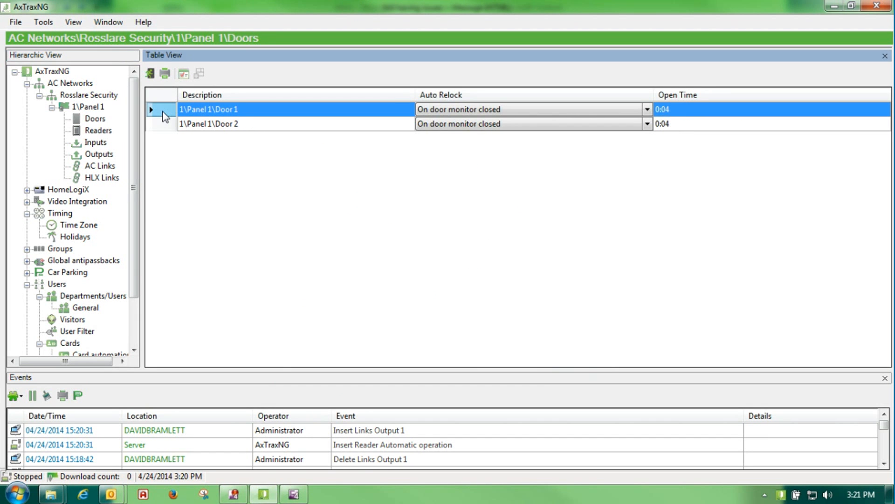
Enable 'First person delay on automatic unlock' in Door 1's properties and save
{"action": "double_click", "coordinate": [163, 112]}
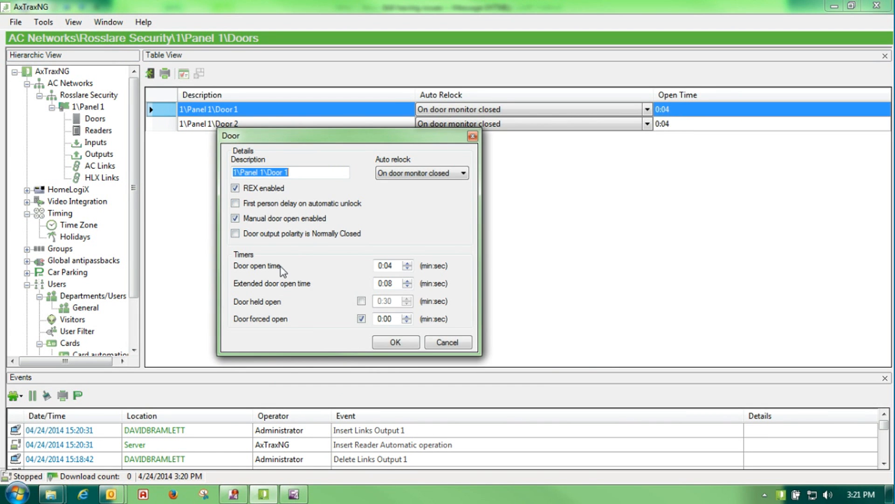
{"action": "left_click", "coordinate": [257, 204]}
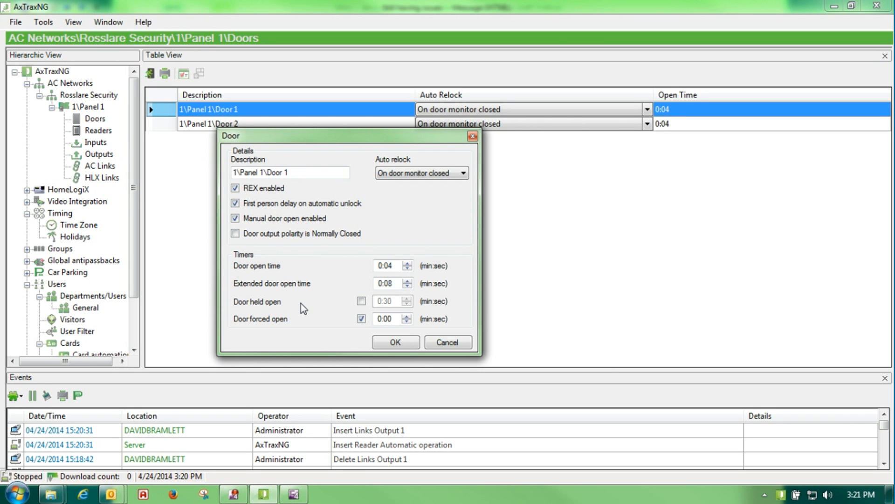
{"action": "left_click", "coordinate": [401, 341]}
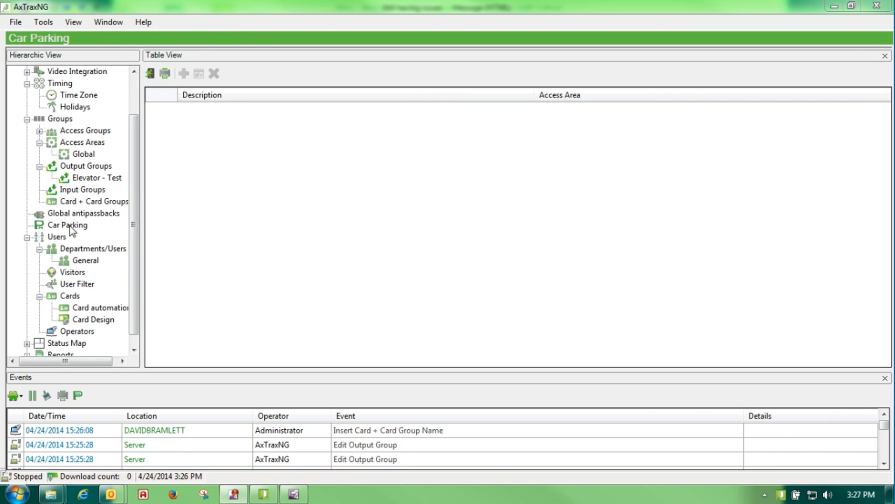
Show the Car Parking section from the Hierarchic View tree
{"action": "left_click", "coordinate": [70, 225]}
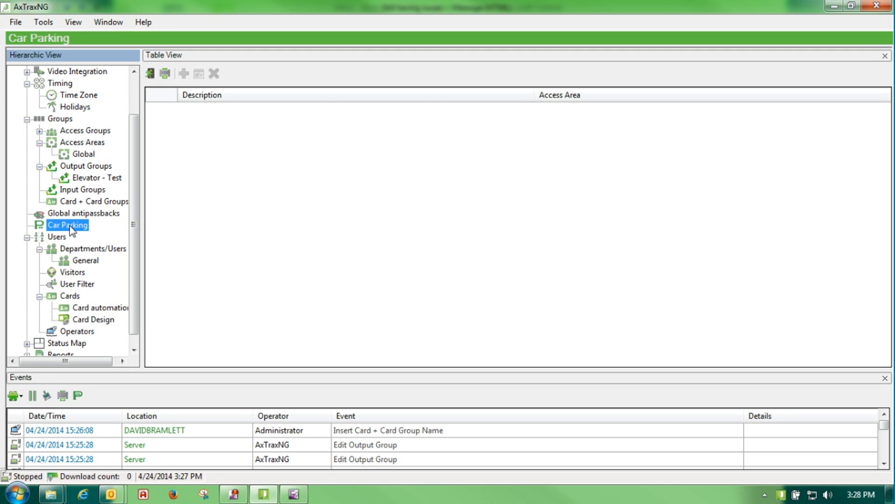
Create Access Area 1.1 under Global with 1\Panel 1 Reader 1 entering and Reader 2 exiting
{"action": "left_click", "coordinate": [80, 157]}
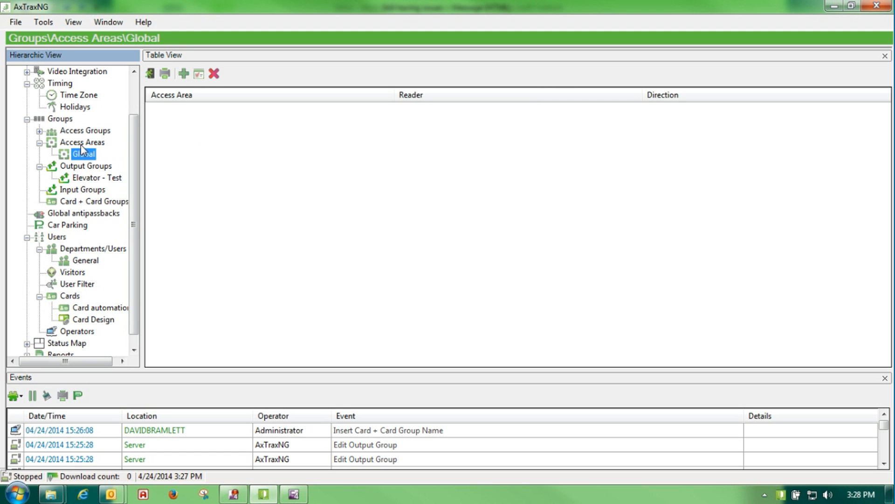
{"action": "left_click", "coordinate": [190, 79]}
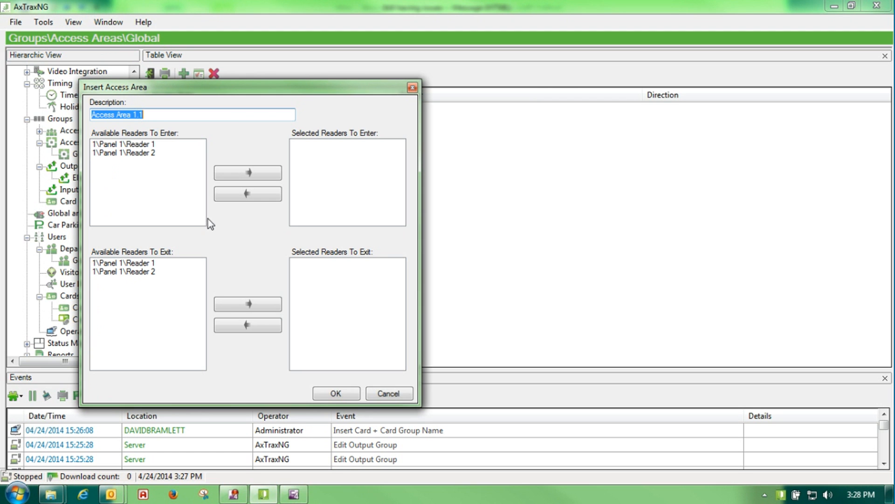
{"action": "left_click", "coordinate": [127, 145]}
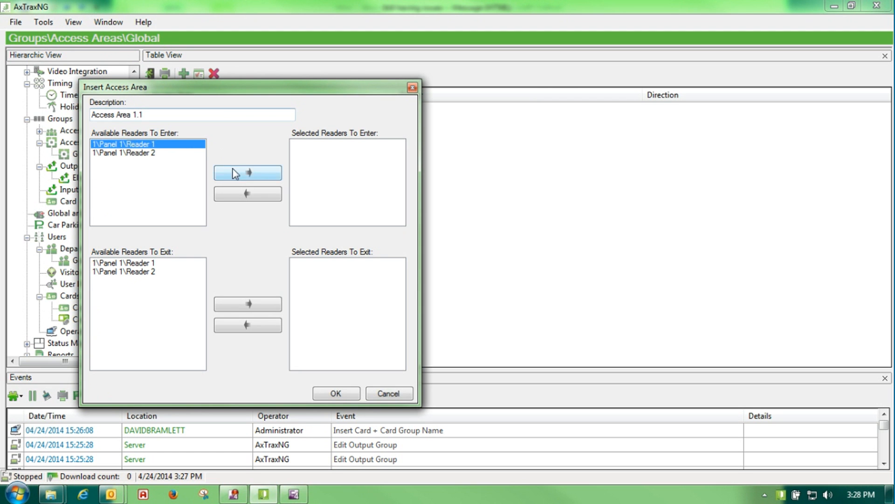
{"action": "left_click", "coordinate": [249, 174]}
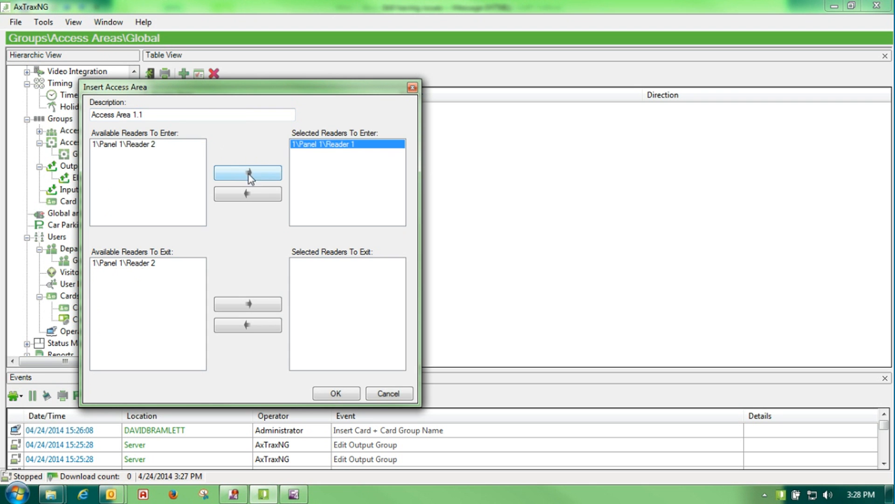
{"action": "left_click", "coordinate": [158, 264]}
{"action": "left_click", "coordinate": [238, 304]}
{"action": "left_click", "coordinate": [338, 393]}
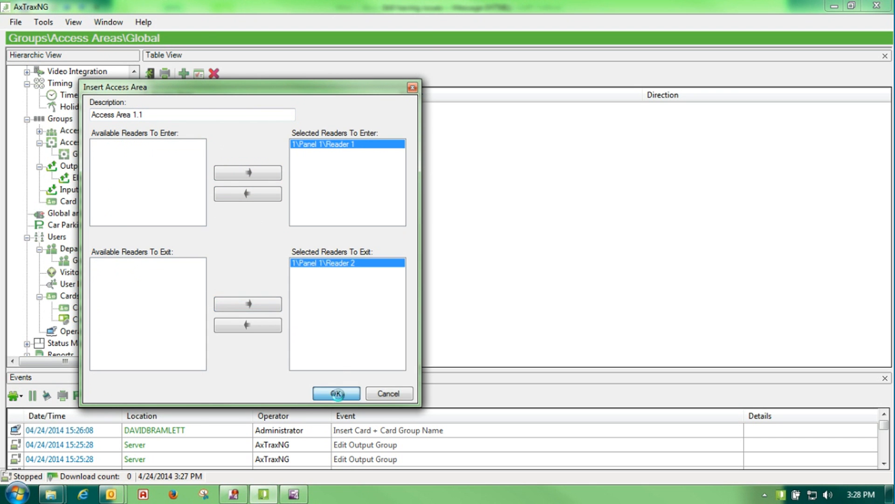
{"action": "left_click", "coordinate": [70, 238]}
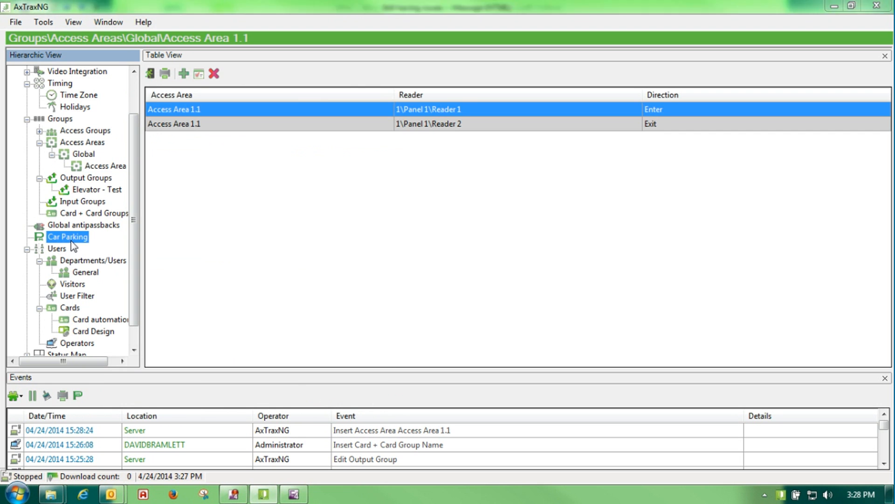
Add car park 'Test Park 1' on Access Area 1.1 with an area maximum counter of 10
{"action": "left_click", "coordinate": [184, 73]}
{"action": "left_click", "coordinate": [407, 185]}
{"action": "left_click_drag", "start_coordinate": [407, 184], "coordinate": [319, 189]}
{"action": "type", "text": "Tes"}
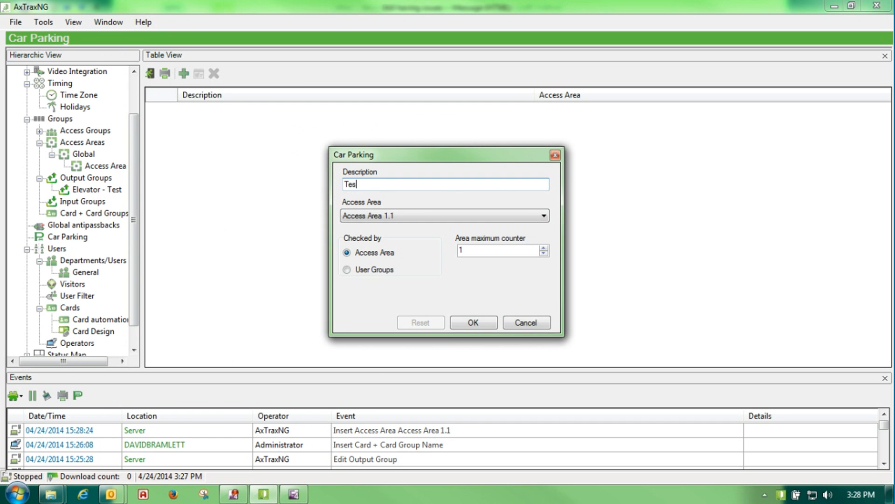
{"action": "type", "text": "t PArk 1"}
{"action": "left_click", "coordinate": [463, 248]}
{"action": "type", "text": "0"}
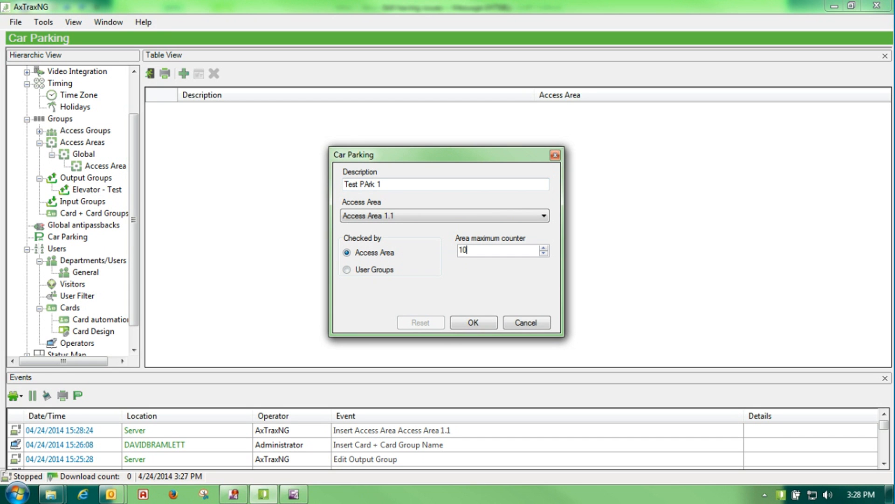
{"action": "left_click", "coordinate": [365, 183]}
{"action": "key", "text": "BackSpace"}
{"action": "type", "text": "a"}
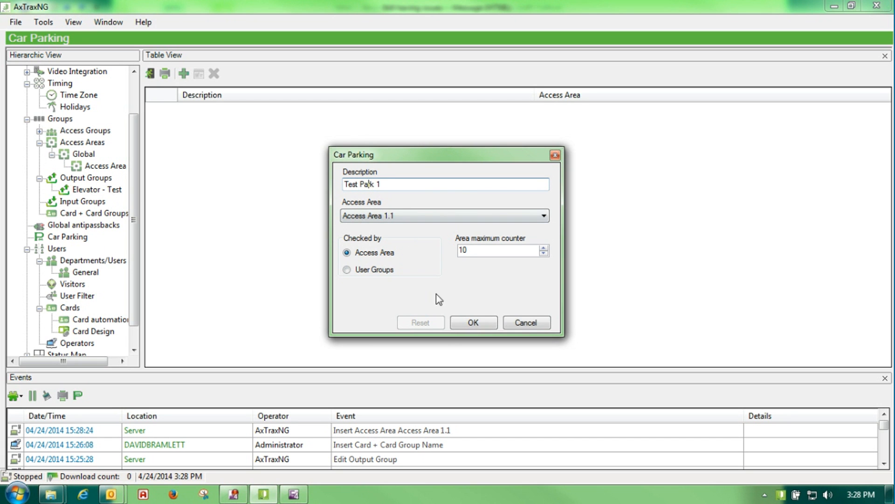
{"action": "left_click", "coordinate": [474, 323]}
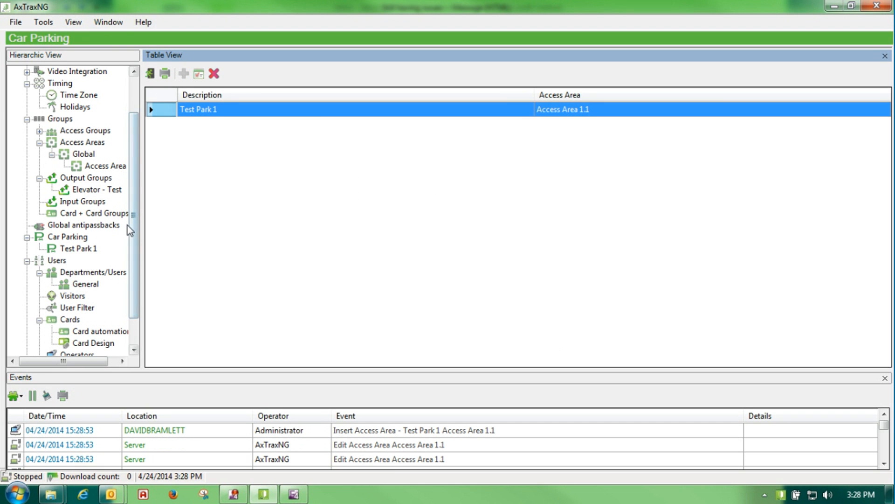
{"action": "left_click_drag", "start_coordinate": [133, 222], "coordinate": [131, 240]}
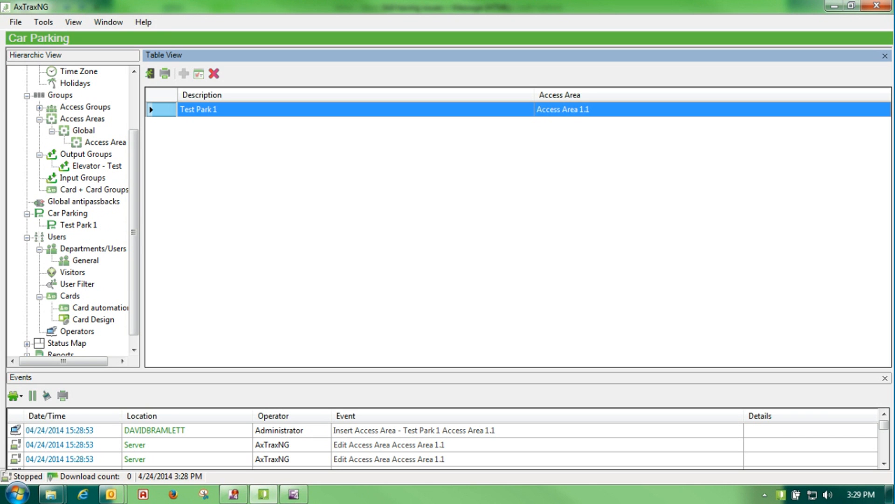
Start a new portrait card design named 'Test 1' in Card Design
{"action": "left_click", "coordinate": [129, 312]}
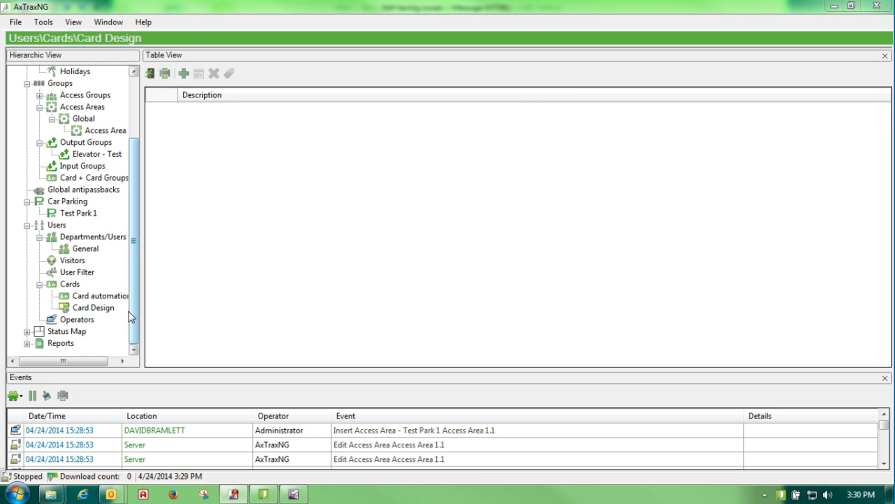
{"action": "left_click", "coordinate": [94, 310]}
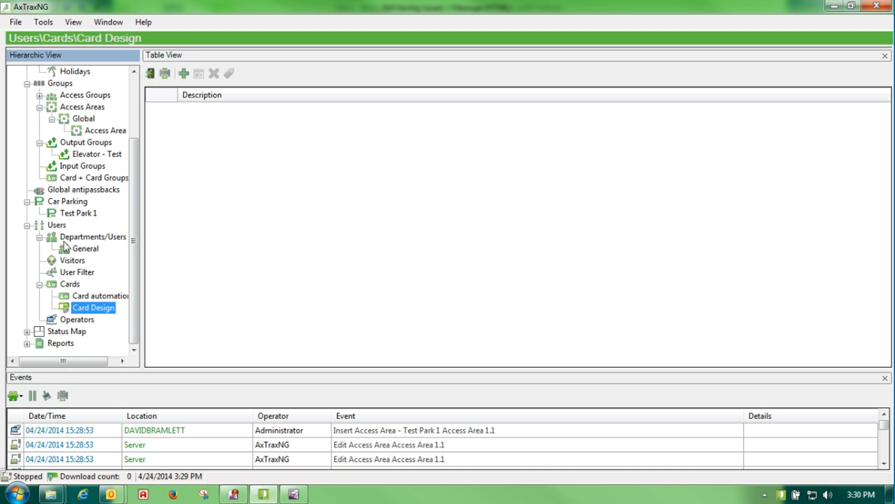
{"action": "left_click", "coordinate": [184, 73]}
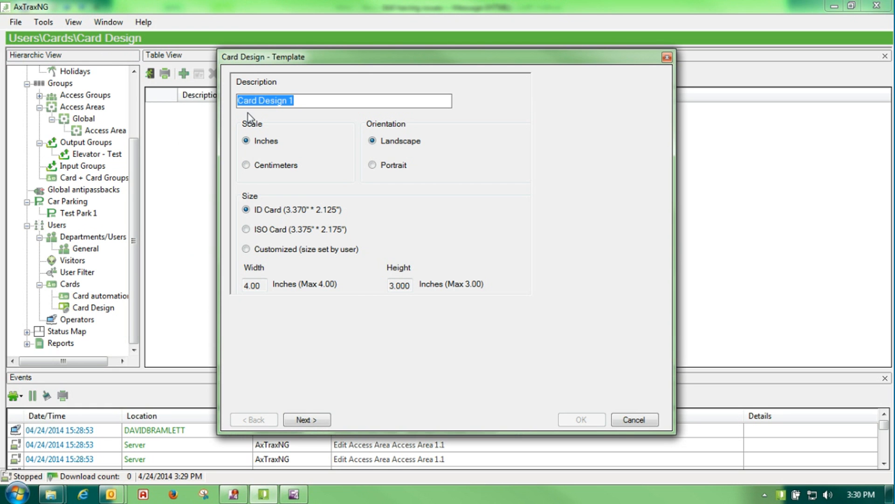
{"action": "type", "text": "Test 1"}
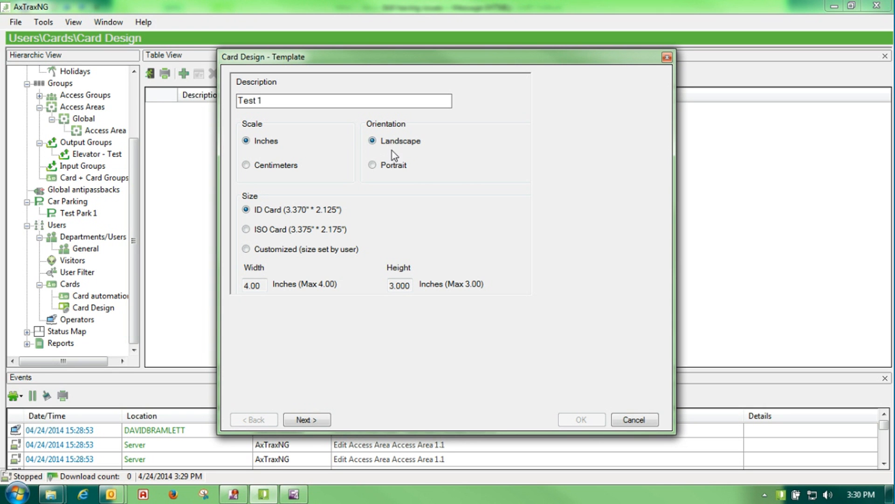
{"action": "left_click", "coordinate": [373, 166]}
{"action": "left_click", "coordinate": [302, 421]}
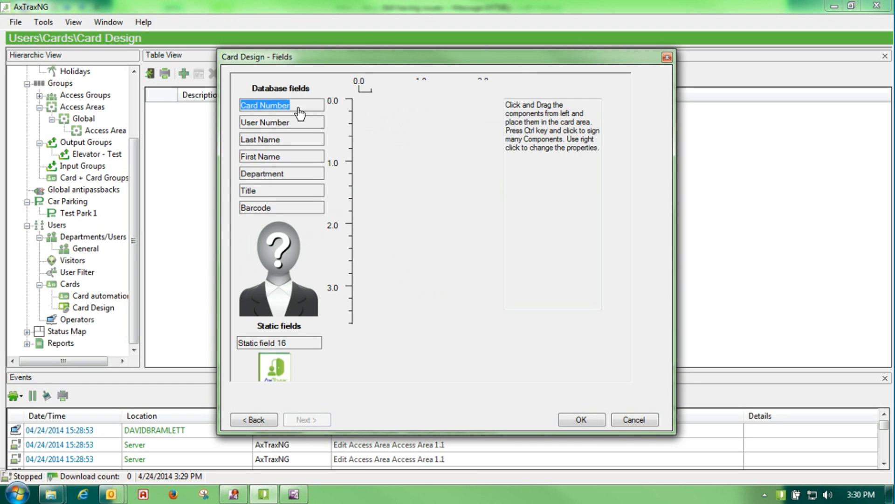
Place Card Number, Photo, Title and Department fields on the card and save it
{"action": "left_click_drag", "start_coordinate": [312, 114], "coordinate": [443, 113]}
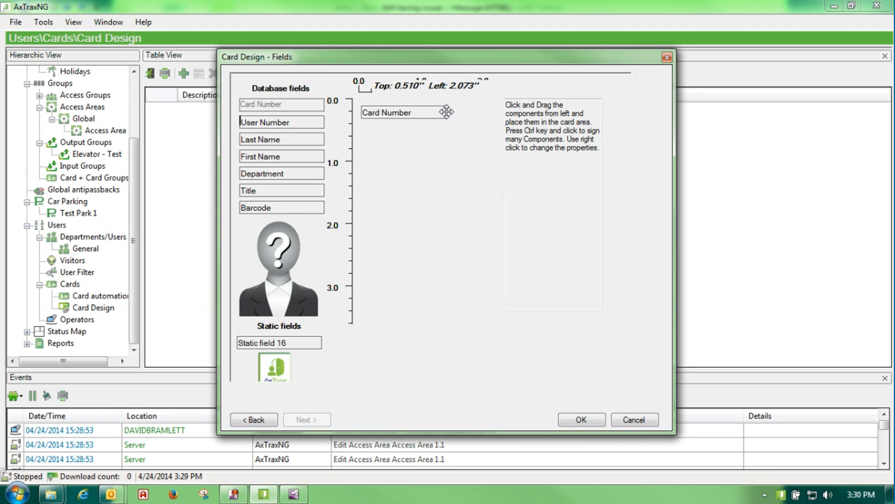
{"action": "left_click_drag", "start_coordinate": [262, 256], "coordinate": [397, 248]}
{"action": "left_click_drag", "start_coordinate": [271, 192], "coordinate": [397, 136]}
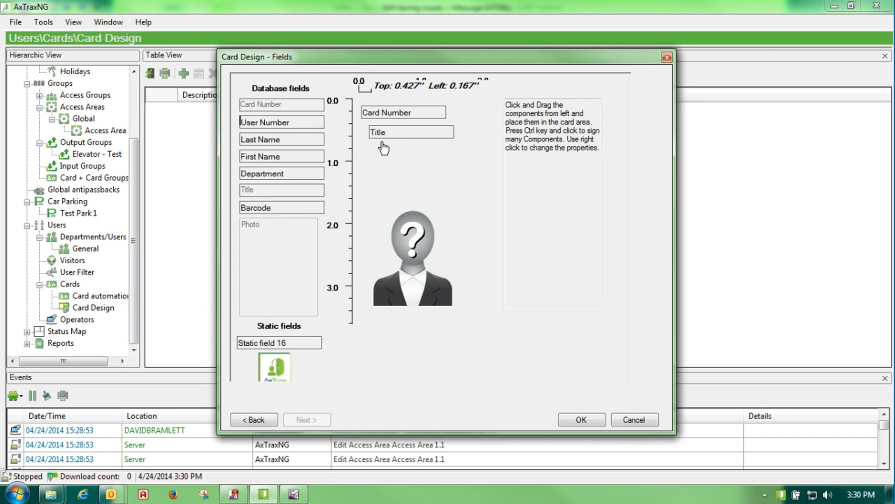
{"action": "left_click_drag", "start_coordinate": [294, 174], "coordinate": [419, 161]}
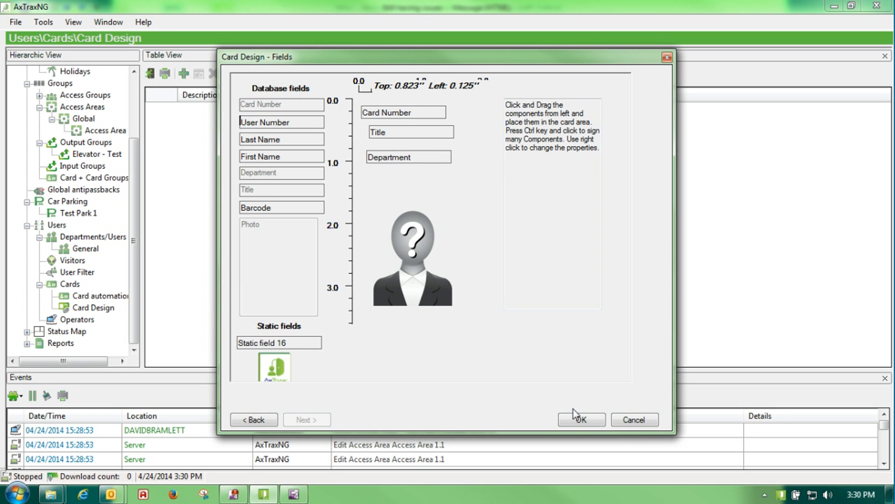
{"action": "left_click", "coordinate": [577, 423]}
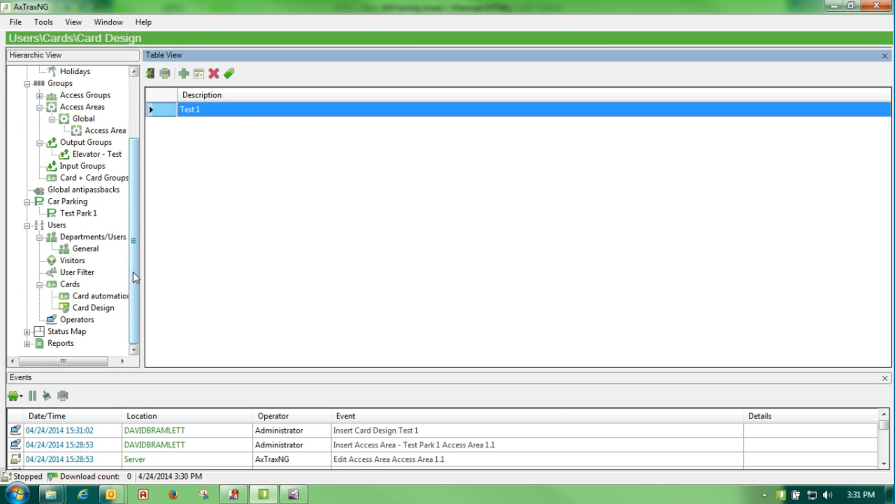
Print a card for a General department user using the Test 1 layout and preview it
{"action": "left_click", "coordinate": [76, 248]}
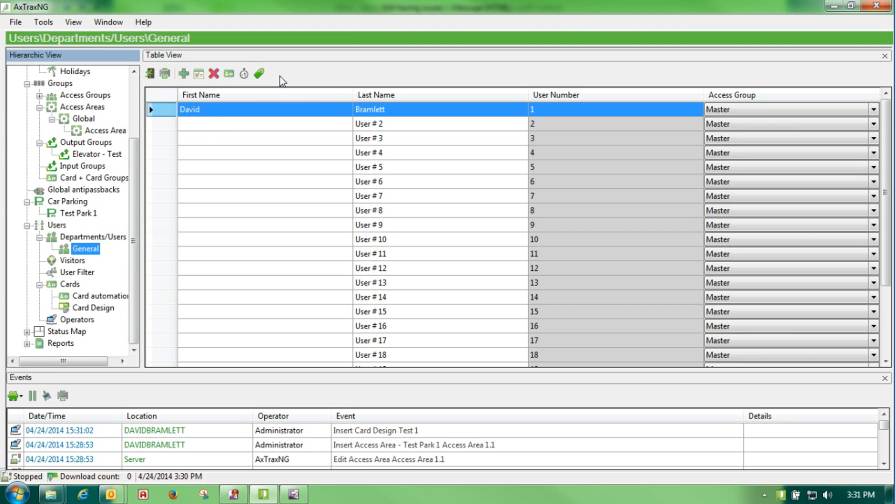
{"action": "left_click", "coordinate": [259, 74]}
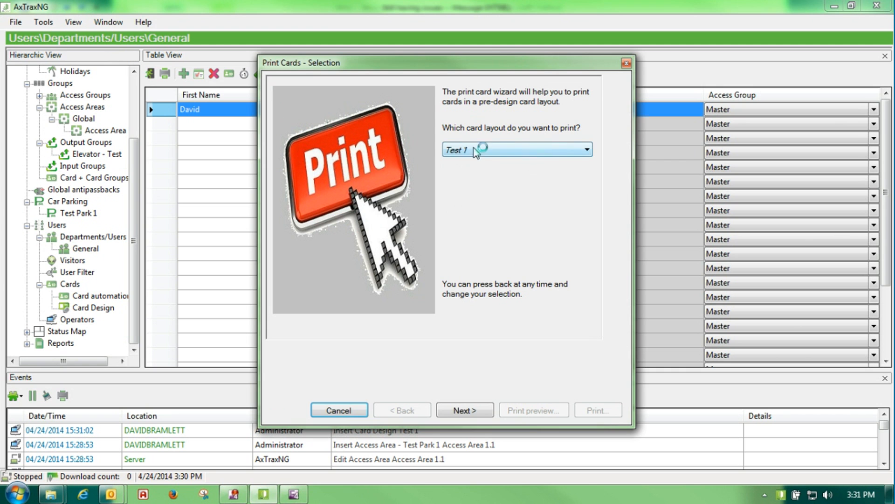
{"action": "left_click", "coordinate": [589, 149]}
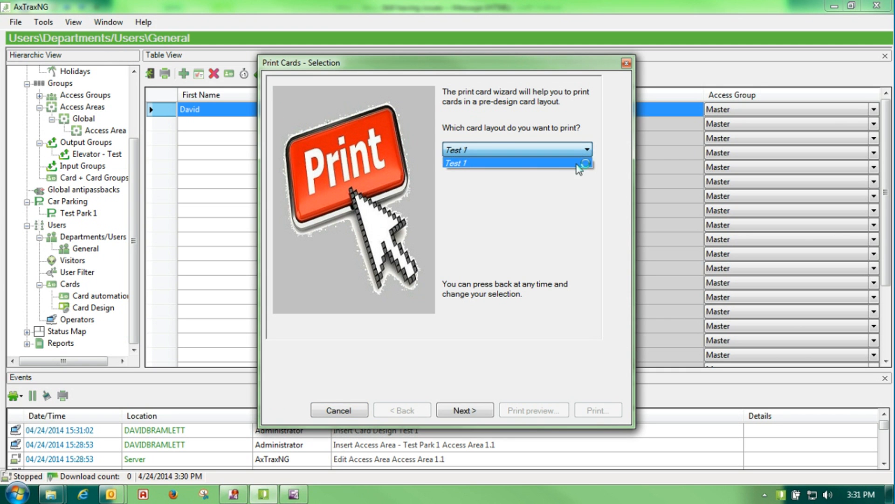
{"action": "left_click", "coordinate": [578, 163]}
{"action": "left_click", "coordinate": [466, 410]}
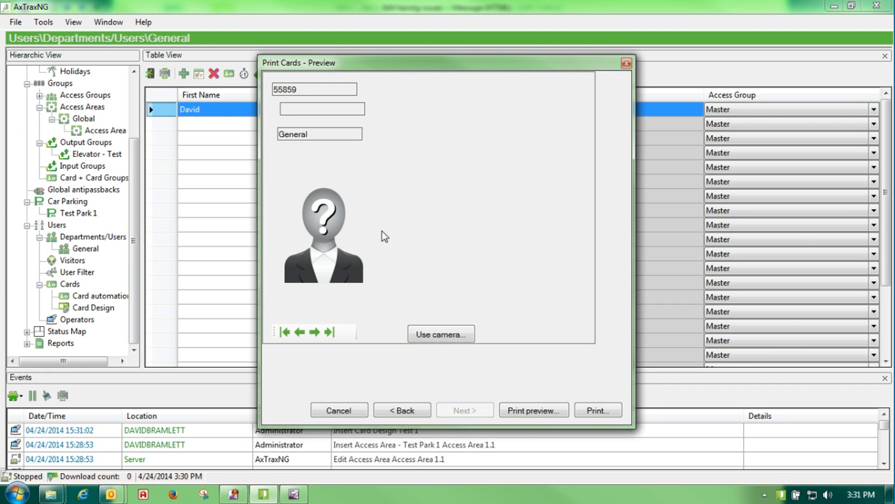
{"action": "left_click", "coordinate": [511, 412]}
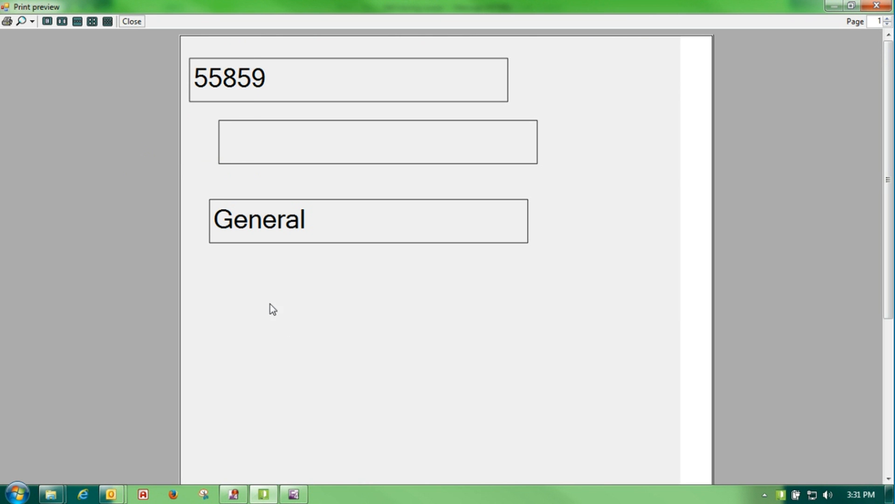
Cancel the card print job and close the card print preview
{"action": "mouse_move", "coordinate": [888, 162]}
{"action": "left_mouse_down"}
{"action": "mouse_move", "coordinate": [889, 316]}
{"action": "mouse_move", "coordinate": [889, 130]}
{"action": "mouse_move", "coordinate": [894, 344]}
{"action": "mouse_move", "coordinate": [890, 156]}
{"action": "left_mouse_up"}
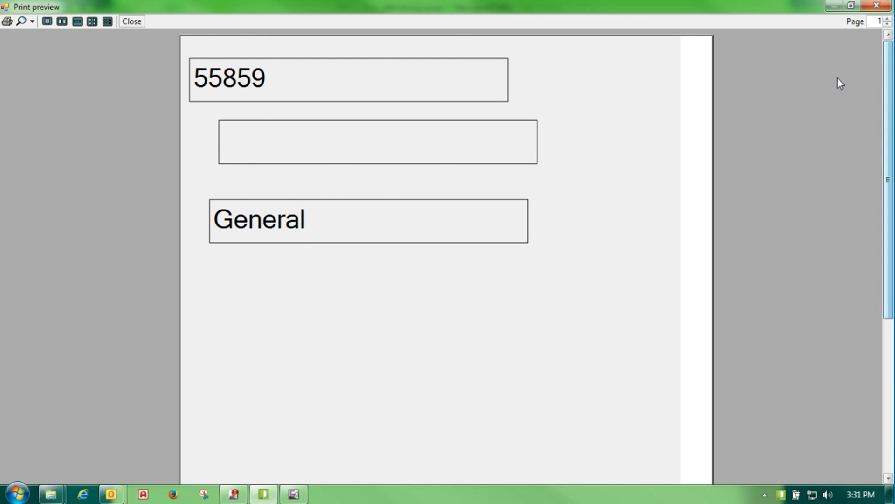
{"action": "left_click", "coordinate": [875, 7]}
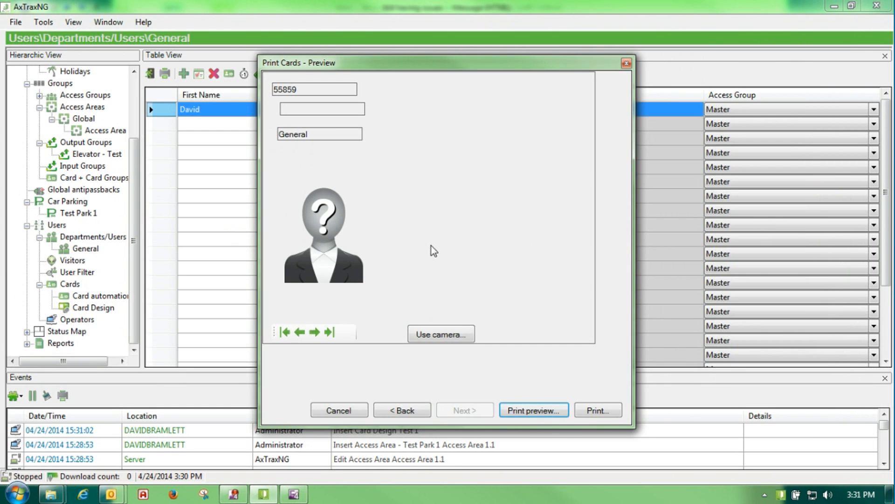
{"action": "left_click", "coordinate": [598, 412]}
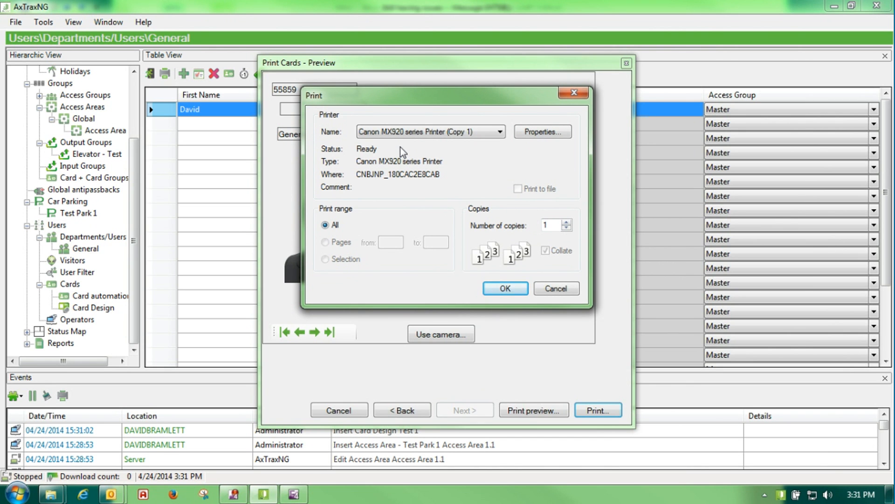
{"action": "left_click", "coordinate": [545, 288]}
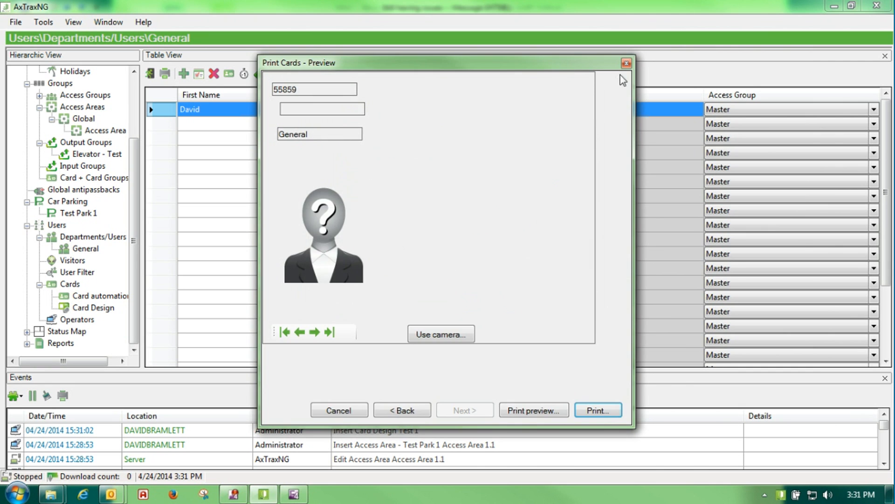
{"action": "left_click", "coordinate": [627, 63]}
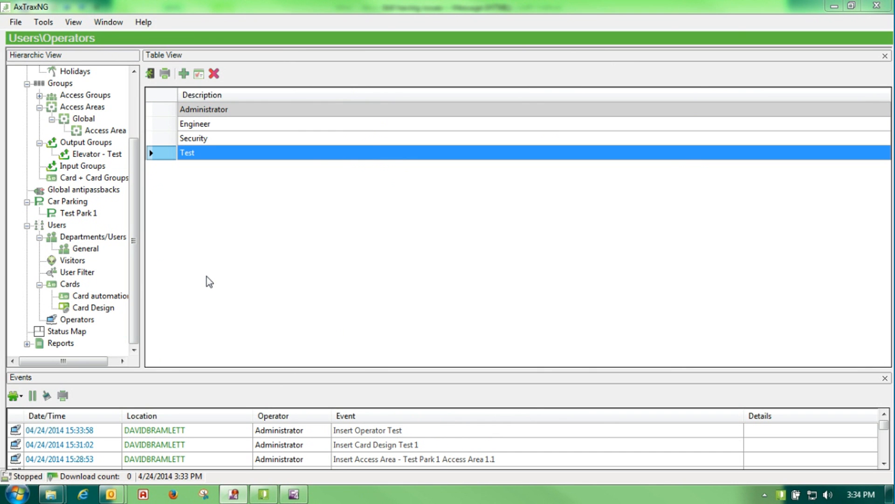
Show the Status Map section from the Hierarchic View tree
{"action": "left_click", "coordinate": [55, 334]}
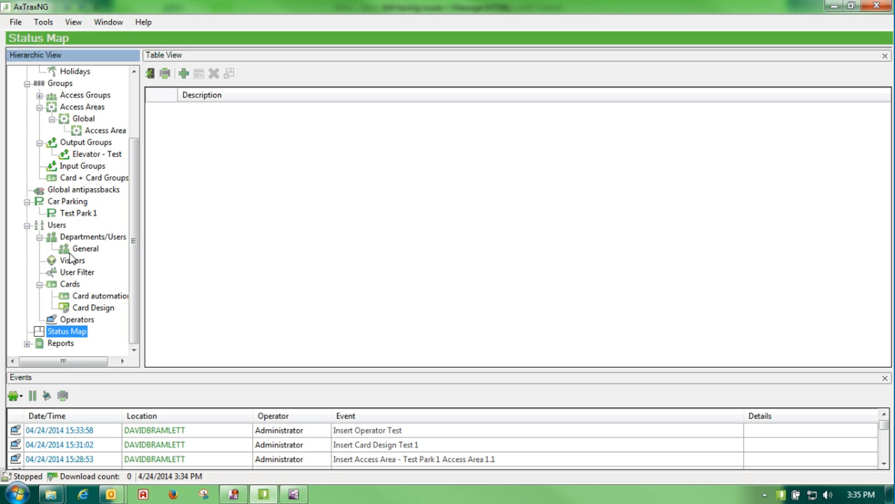
Add a new status map and rename it 'Test 1'
{"action": "left_click", "coordinate": [182, 75]}
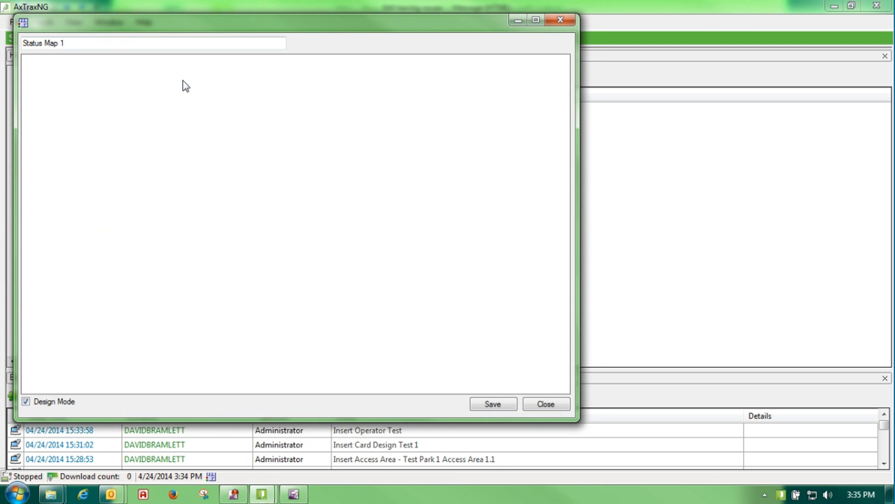
{"action": "left_click_drag", "start_coordinate": [66, 43], "coordinate": [1, 42]}
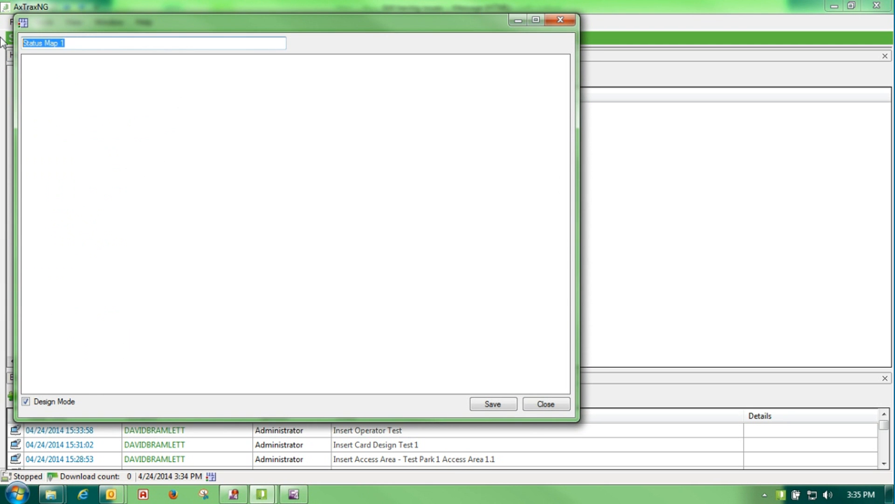
{"action": "type", "text": "Test "}
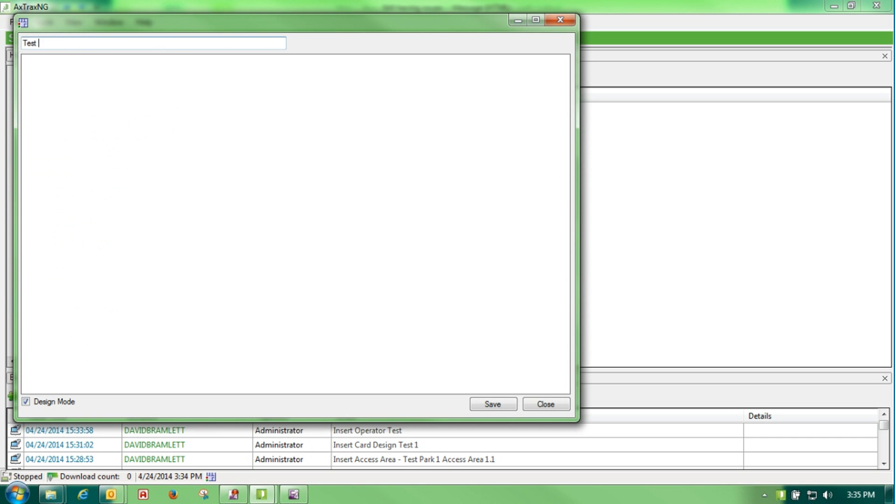
{"action": "type", "text": "1"}
Set the map background to the quad_map1 GIF from Desktop\Rosslare and save the map
{"action": "right_click", "coordinate": [188, 117]}
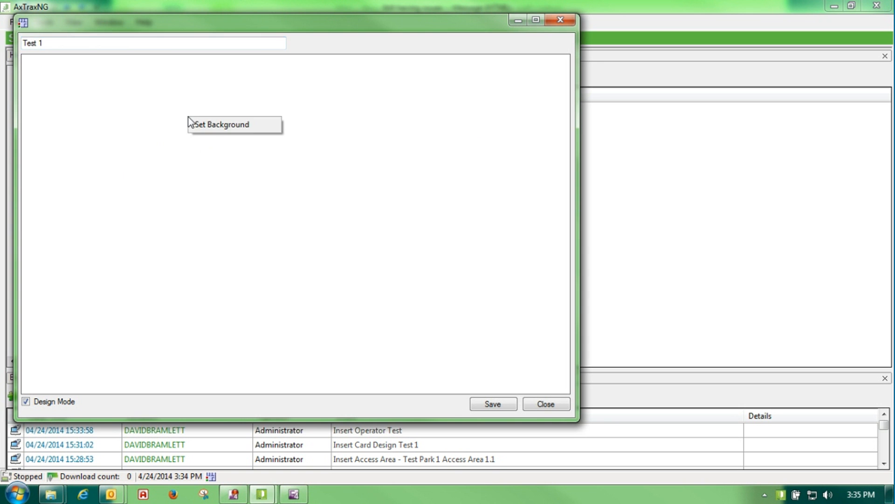
{"action": "left_click", "coordinate": [212, 125]}
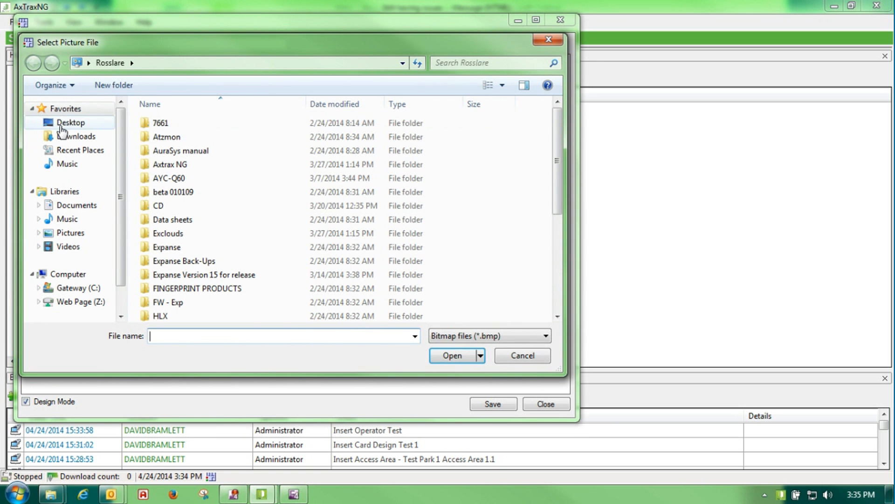
{"action": "left_click", "coordinate": [61, 126]}
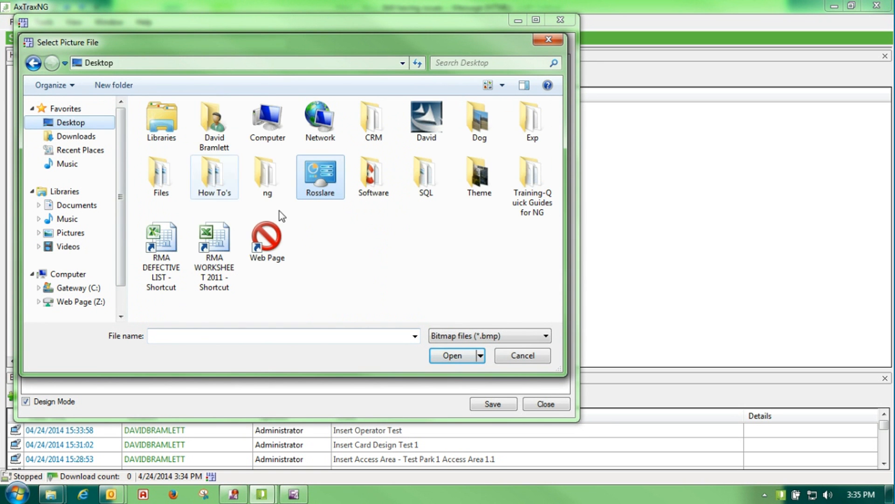
{"action": "double_click", "coordinate": [319, 187]}
{"action": "left_click", "coordinate": [546, 336]}
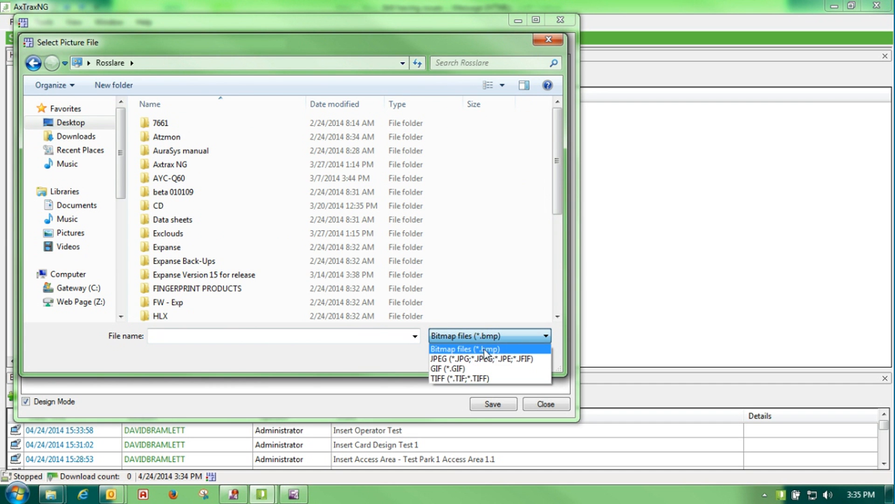
{"action": "left_click", "coordinate": [462, 368]}
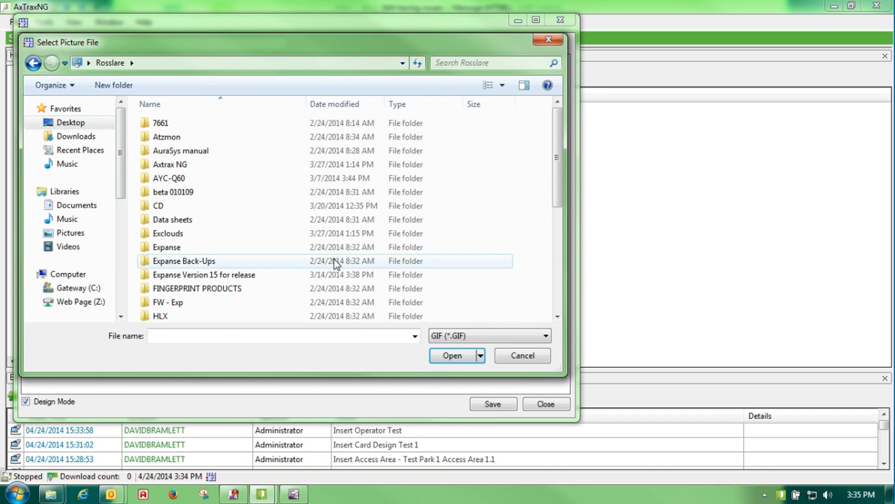
{"action": "left_click_drag", "start_coordinate": [557, 159], "coordinate": [553, 325]}
{"action": "double_click", "coordinate": [188, 313]}
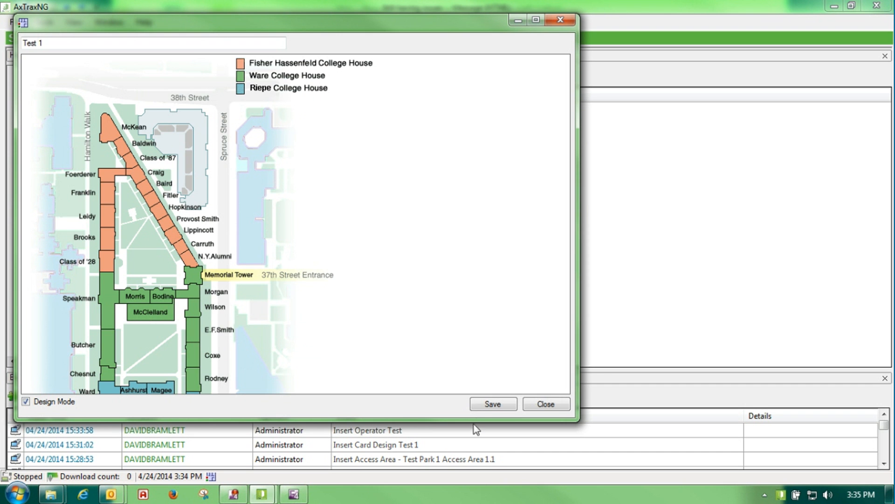
{"action": "left_click", "coordinate": [480, 403]}
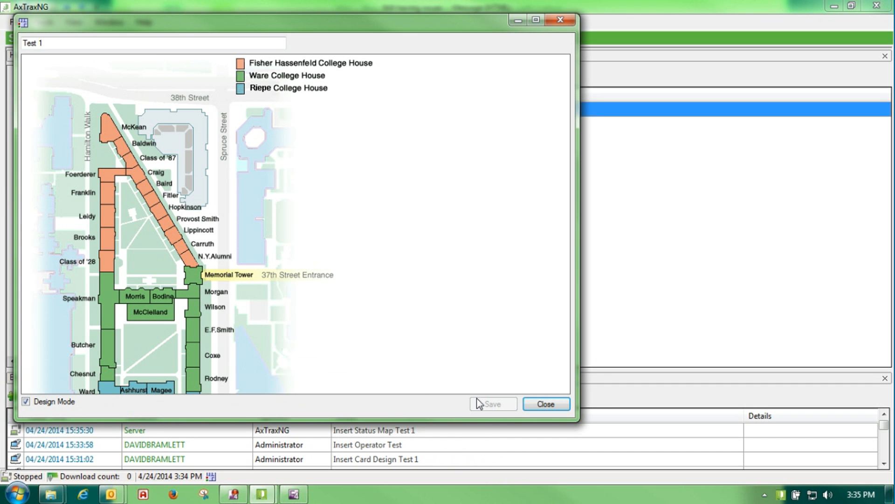
Minimize the Test 1 map and show 1\Panel 1's readers under Rosslare Security
{"action": "left_click", "coordinate": [514, 16]}
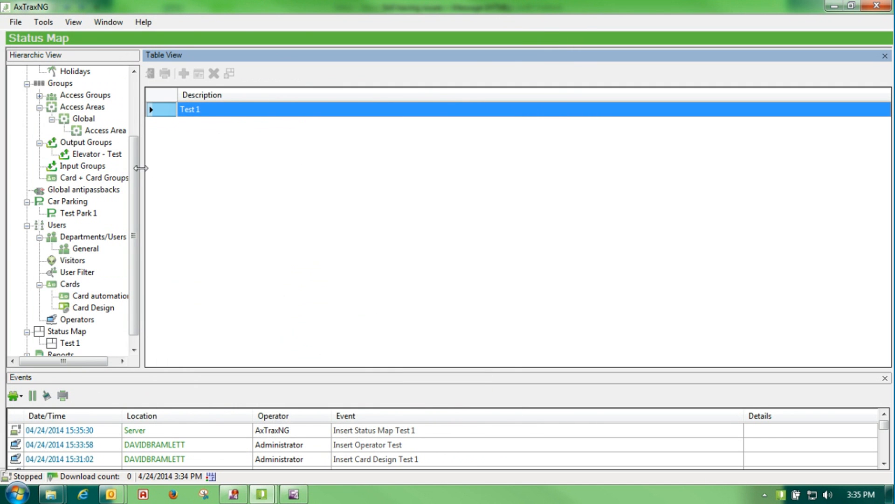
{"action": "scroll", "coordinate": [133, 149], "scroll_direction": "up", "scroll_amount": 3}
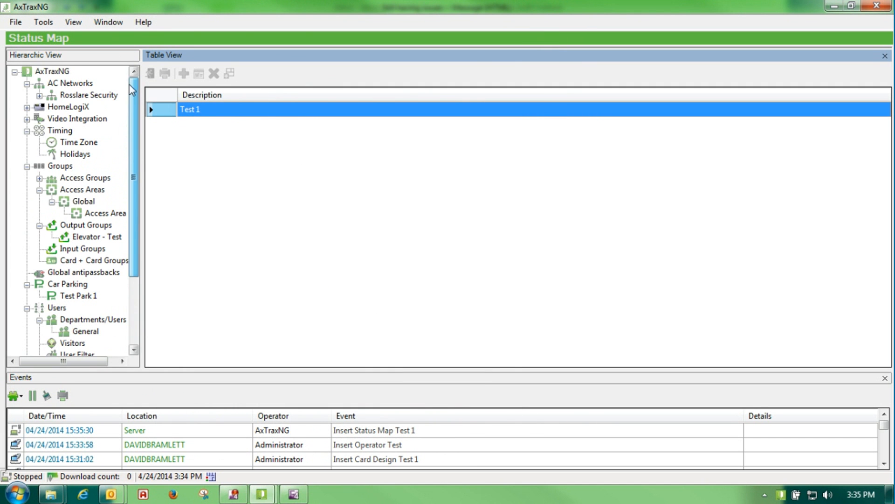
{"action": "left_click", "coordinate": [39, 95]}
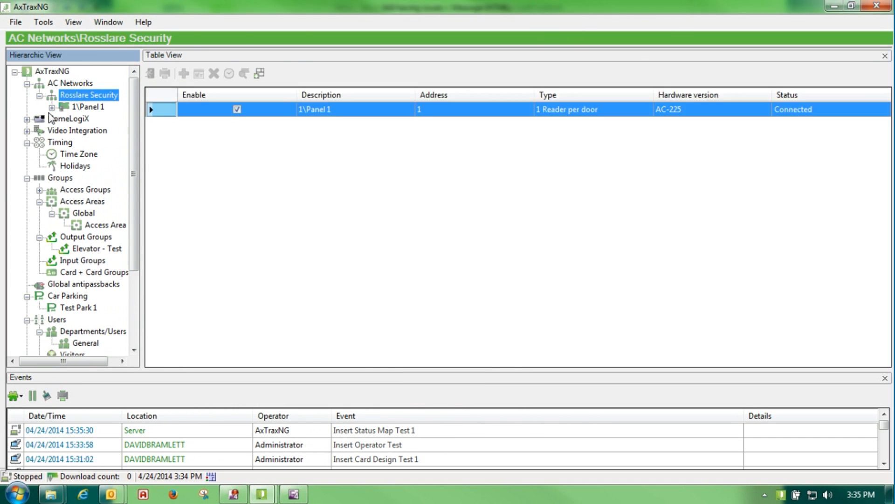
{"action": "left_click", "coordinate": [52, 108]}
{"action": "left_click", "coordinate": [65, 107]}
{"action": "left_click", "coordinate": [93, 130]}
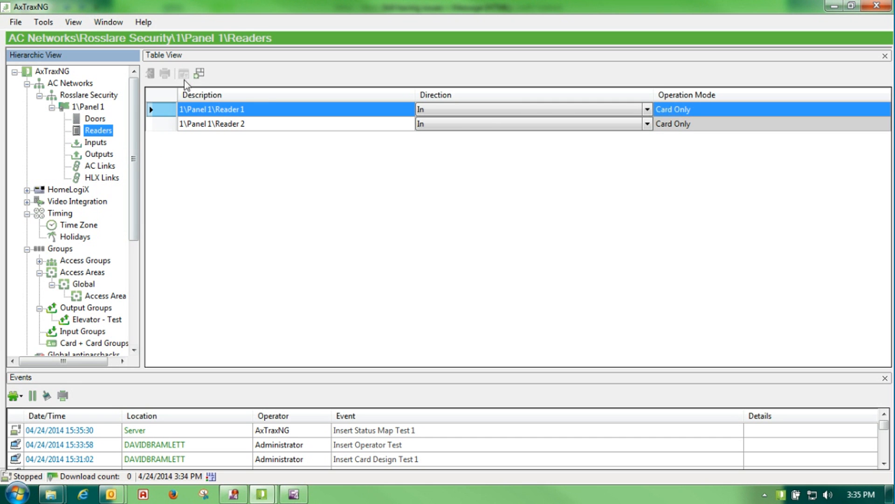
Add Panel 1's readers to the Test 1 status map and restore the map window
{"action": "left_click", "coordinate": [199, 73]}
{"action": "left_click", "coordinate": [161, 125]}
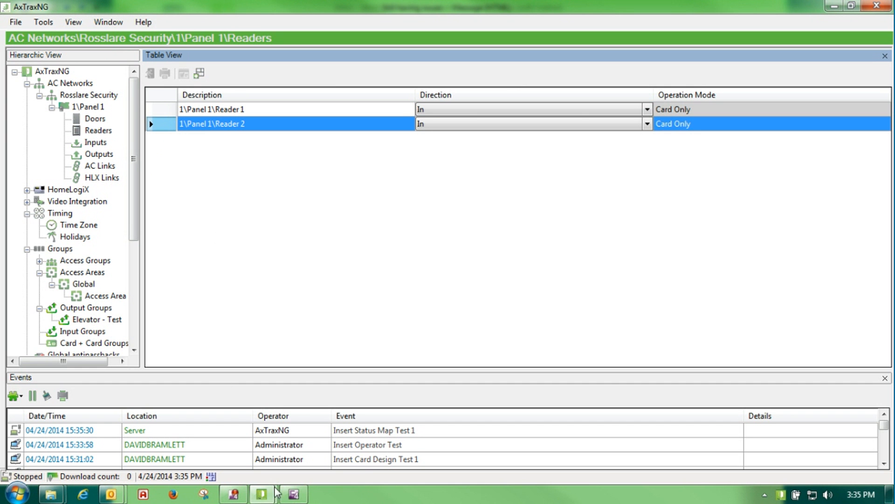
{"action": "left_click", "coordinate": [295, 495]}
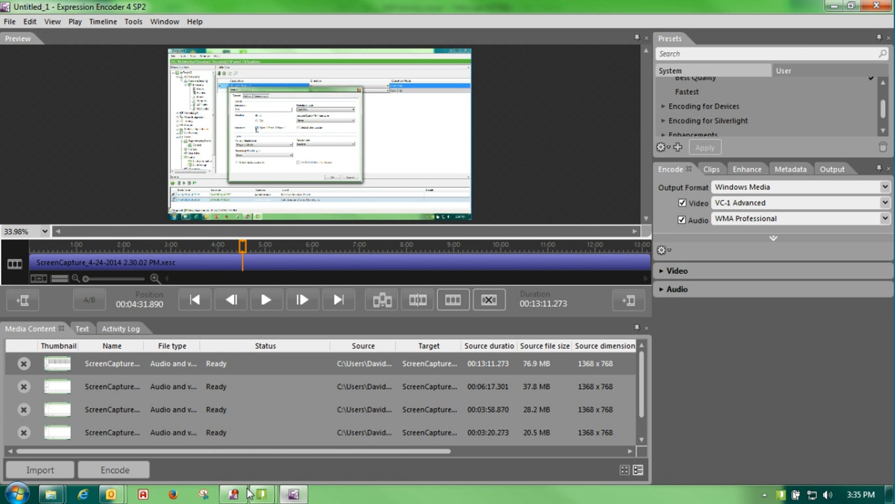
{"action": "left_click", "coordinate": [835, 7]}
{"action": "mouse_move", "coordinate": [261, 494]}
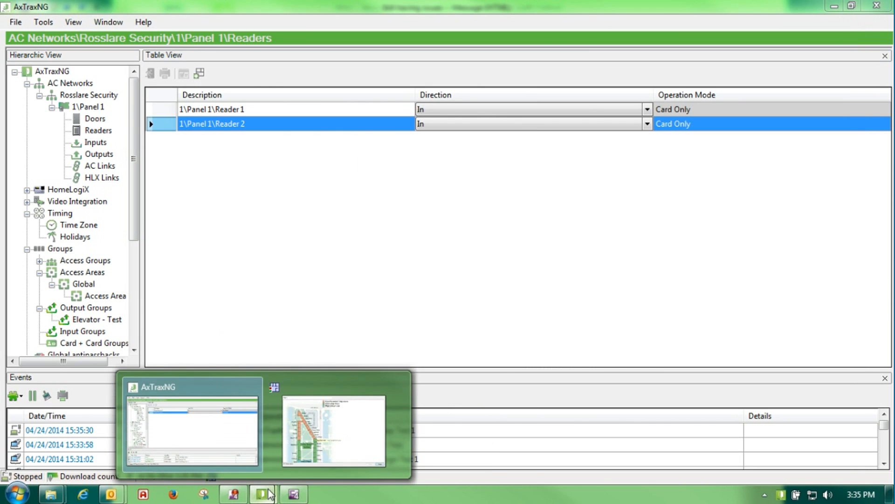
{"action": "left_click", "coordinate": [362, 411]}
Position Reader 1 and Reader 2 on the Test 1 map without antipassback, then exit design mode
{"action": "left_click_drag", "start_coordinate": [44, 83], "coordinate": [211, 189]}
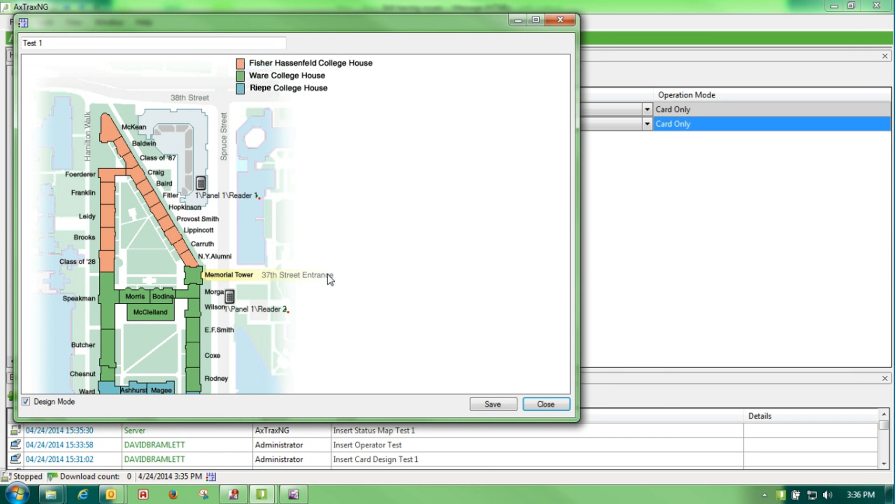
{"action": "right_click", "coordinate": [201, 184]}
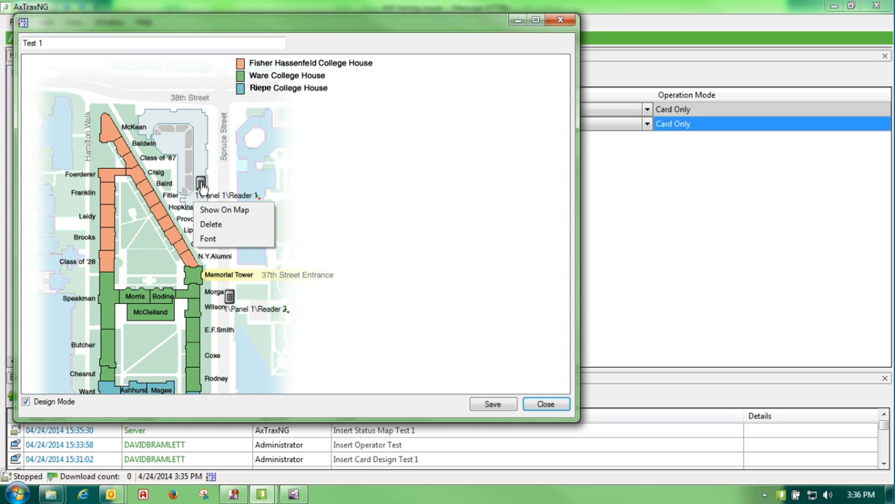
{"action": "left_click", "coordinate": [206, 210]}
{"action": "left_click", "coordinate": [183, 135]}
{"action": "right_click", "coordinate": [231, 298]}
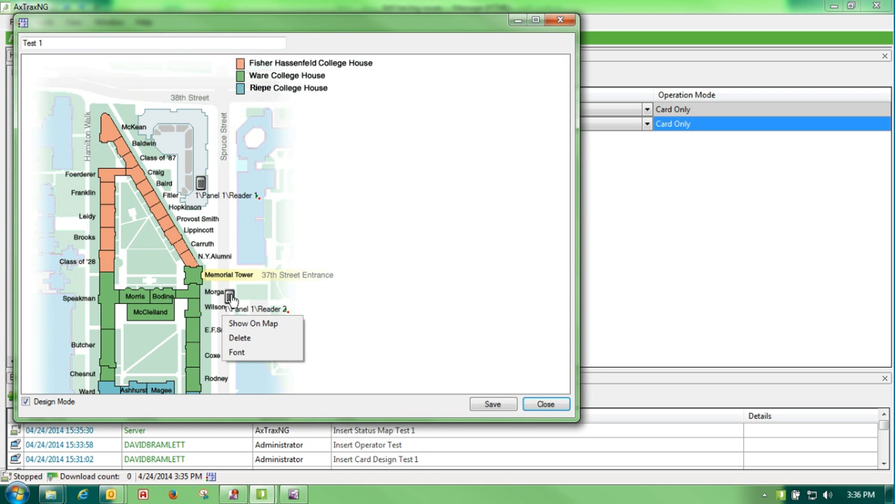
{"action": "left_click", "coordinate": [260, 324]}
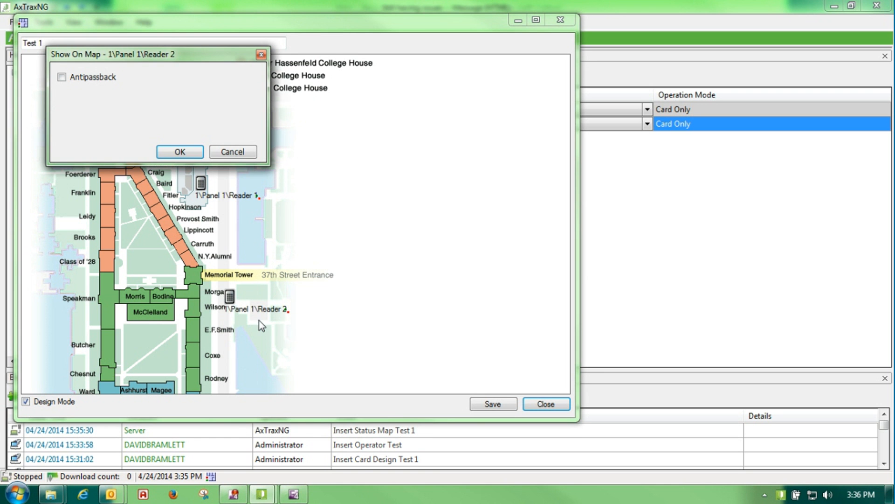
{"action": "left_click", "coordinate": [174, 153]}
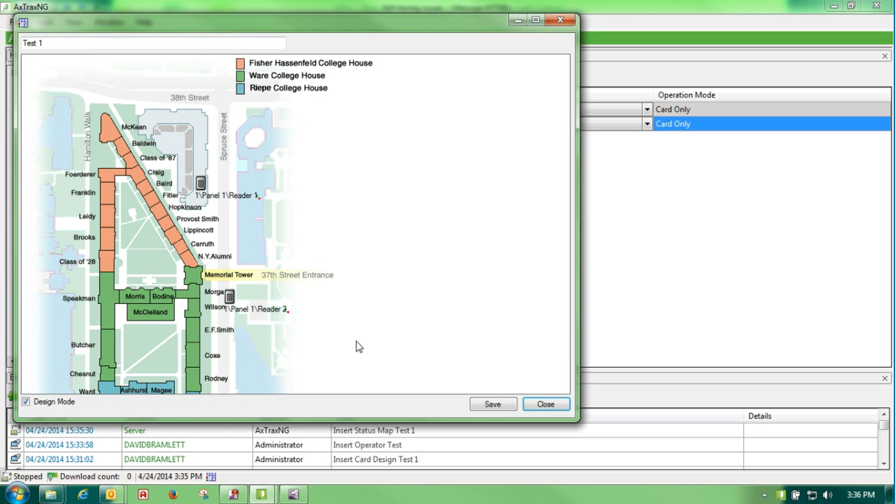
{"action": "left_click", "coordinate": [55, 399]}
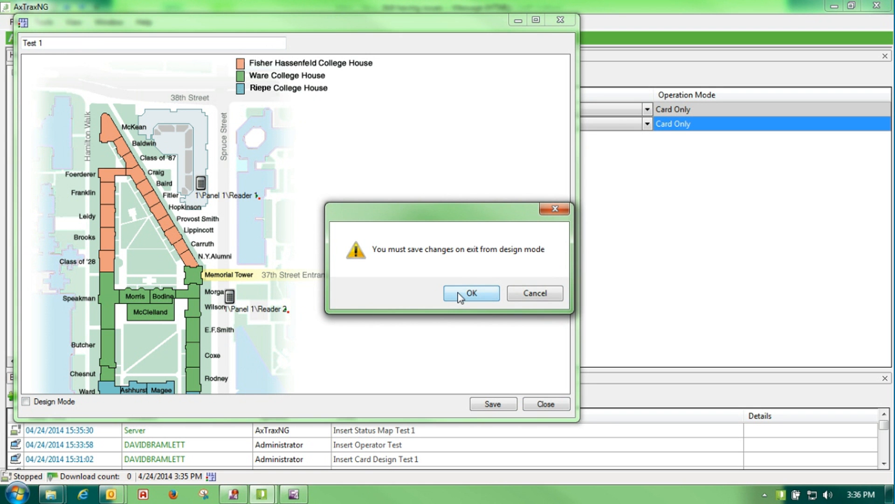
Confirm saving the map changes and move the map window aside
{"action": "left_click", "coordinate": [459, 297]}
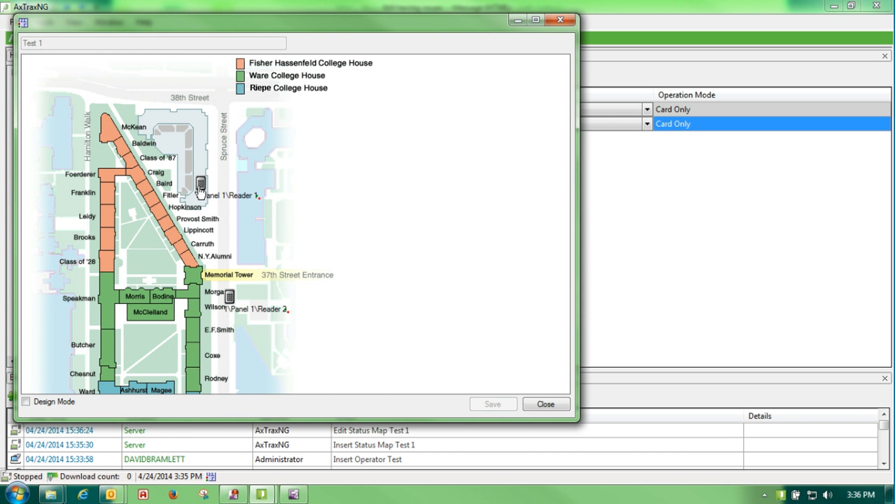
{"action": "left_click_drag", "start_coordinate": [154, 27], "coordinate": [311, 42]}
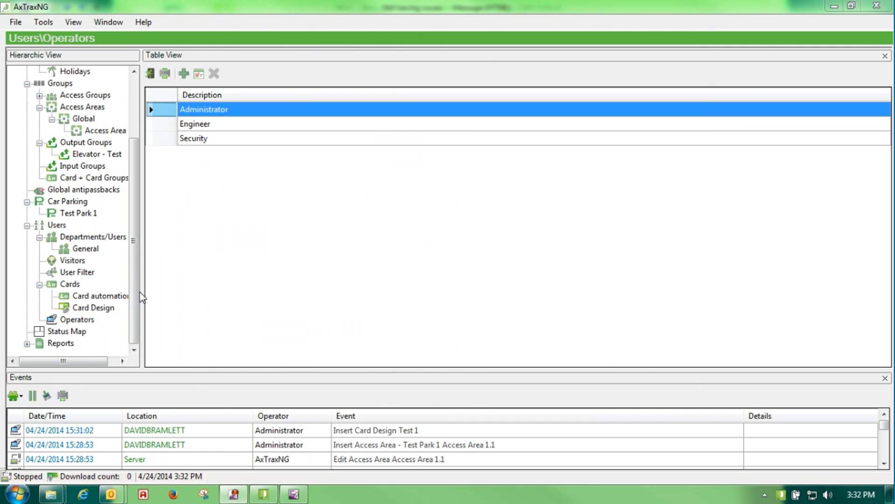
{"action": "left_click", "coordinate": [92, 321]}
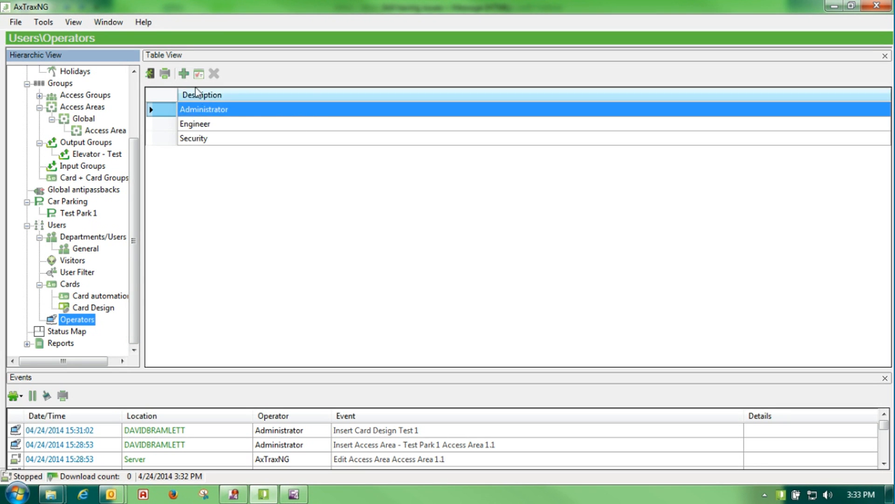
{"action": "left_click", "coordinate": [199, 75]}
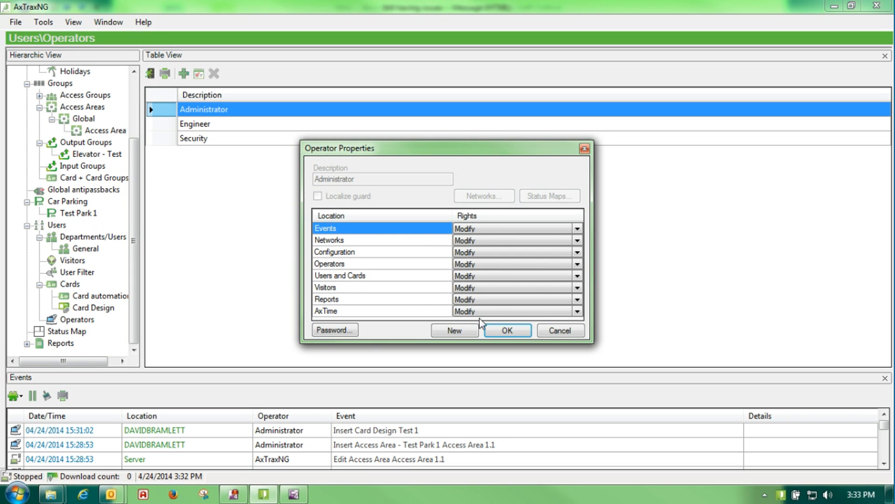
{"action": "left_click", "coordinate": [568, 331]}
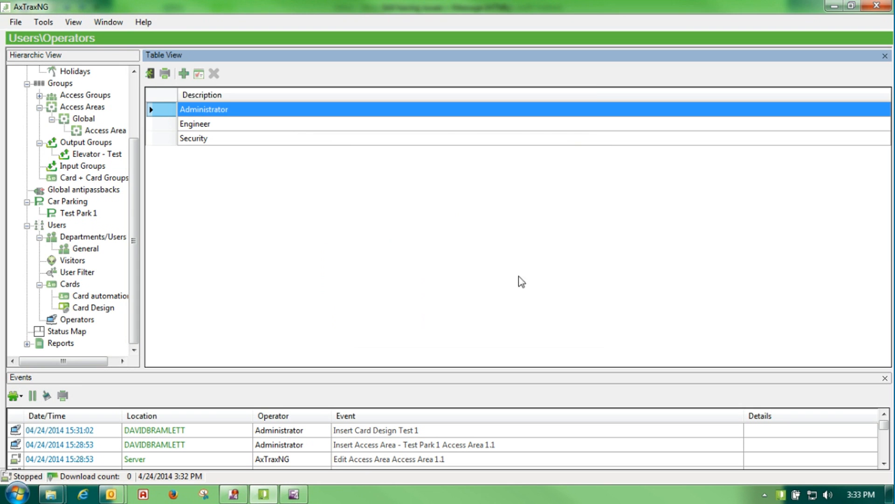
Add a new operator named 'Test' with Events rights kept at Read
{"action": "left_click", "coordinate": [184, 73]}
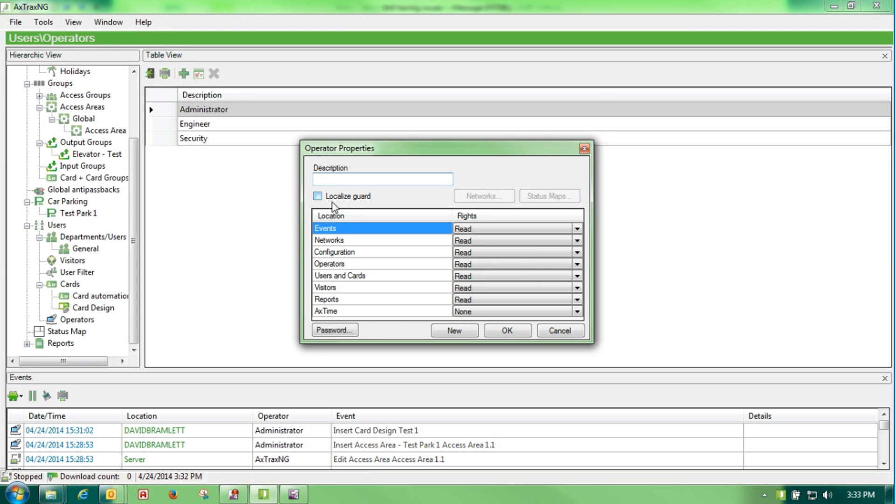
{"action": "type", "text": "Test"}
{"action": "left_click", "coordinate": [577, 229]}
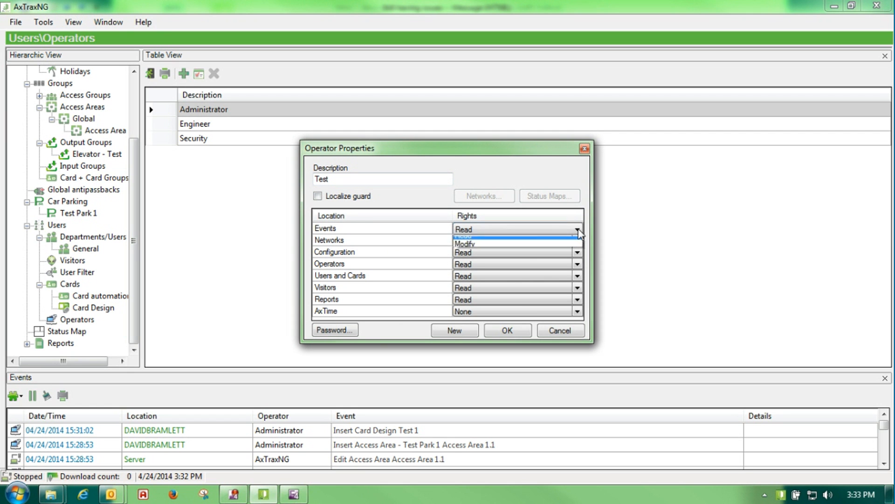
{"action": "left_click", "coordinate": [578, 229]}
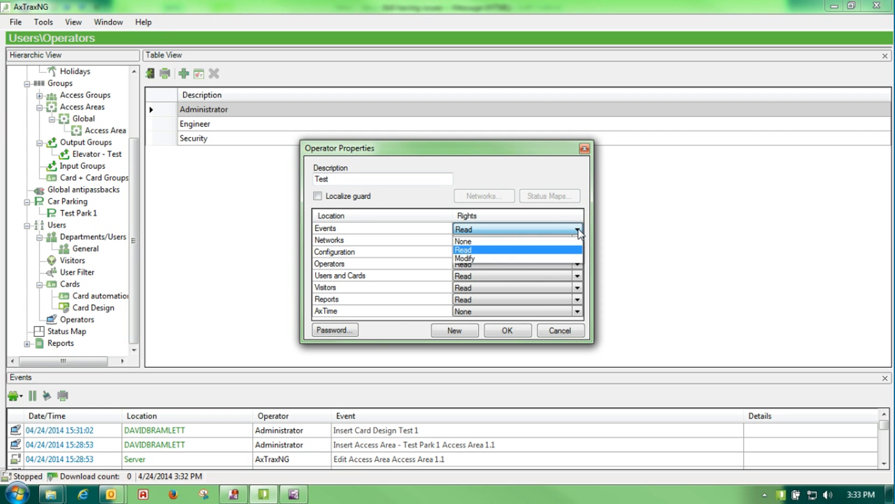
{"action": "left_click", "coordinate": [503, 251]}
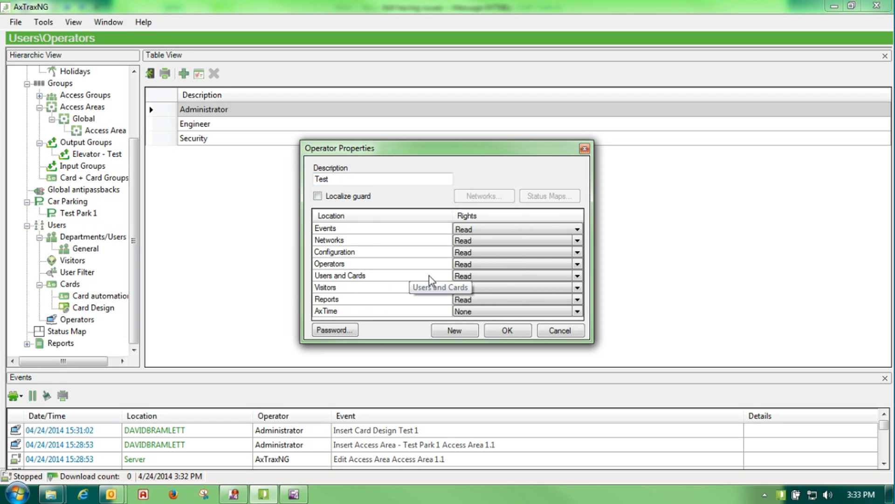
Set and confirm a password for the Test operator, then save the operator
{"action": "left_click", "coordinate": [334, 330]}
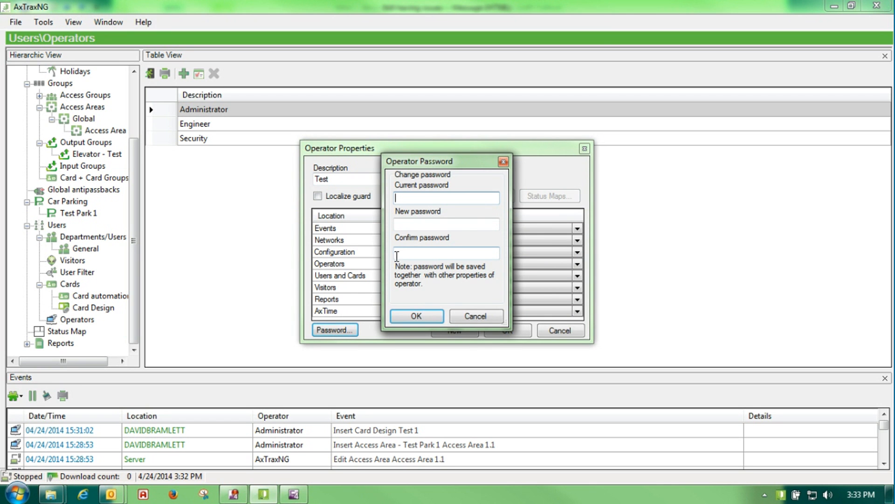
{"action": "type", "text": "****"}
{"action": "double_click", "coordinate": [408, 198]}
{"action": "type", "text": "*"}
{"action": "key", "text": "BackSpace"}
{"action": "left_click", "coordinate": [408, 224]}
{"action": "type", "text": "****"}
{"action": "left_click", "coordinate": [408, 253]}
{"action": "type", "text": "**"}
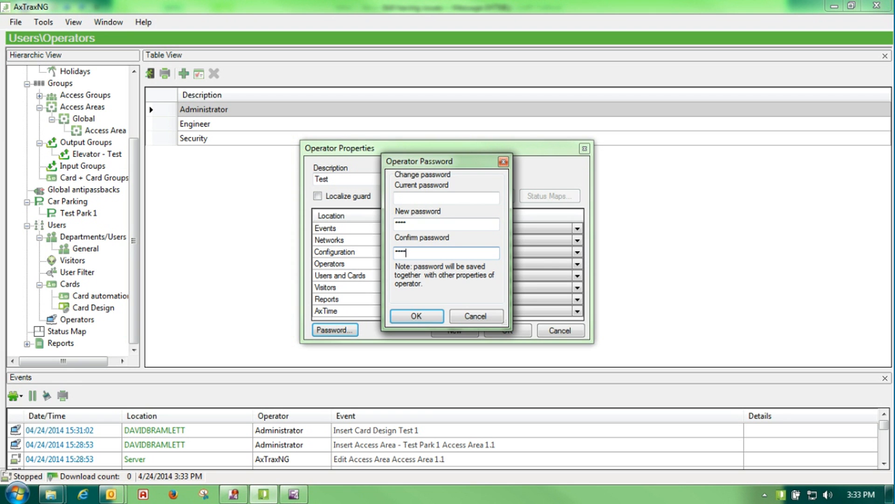
{"action": "left_click", "coordinate": [416, 316]}
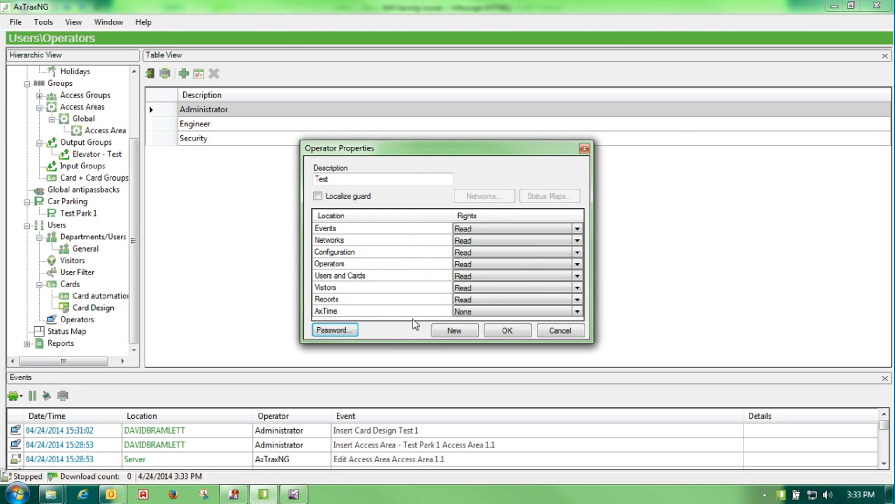
{"action": "left_click", "coordinate": [504, 332]}
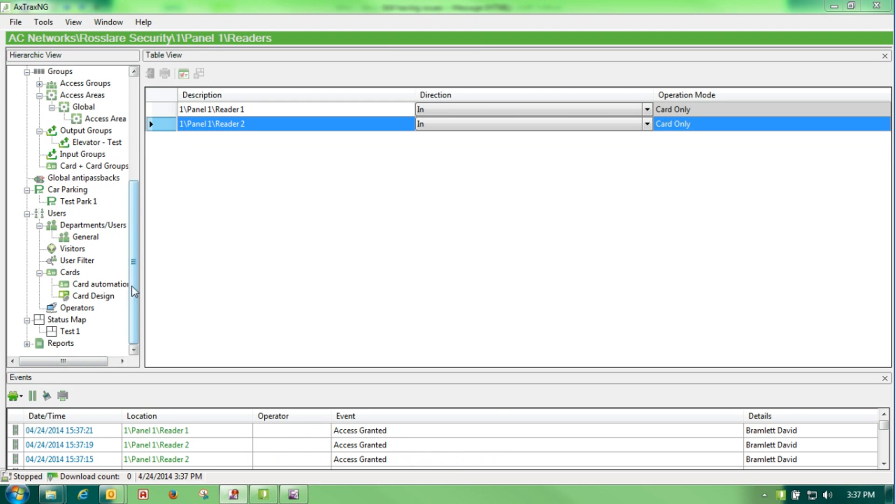
Produce the Who's been in today? immediate report, showing one Reader 1 entry, then close the preview
{"action": "left_click", "coordinate": [132, 313]}
{"action": "left_click", "coordinate": [27, 344]}
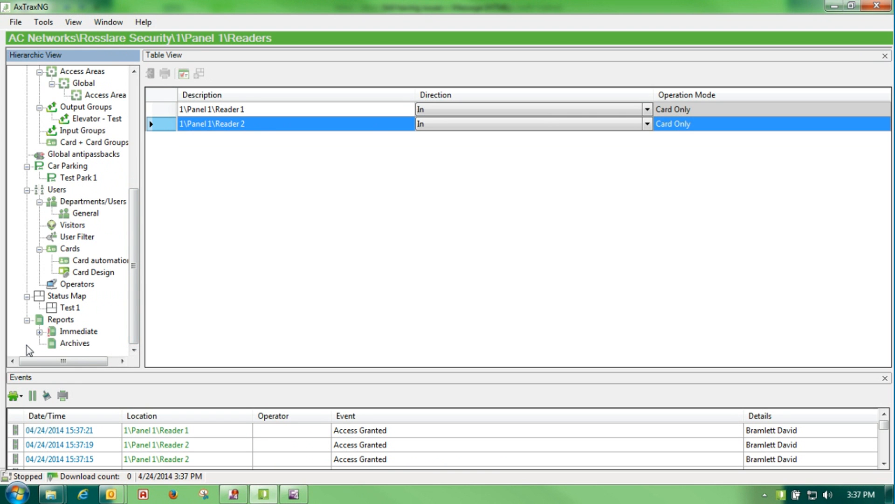
{"action": "left_click", "coordinate": [68, 335]}
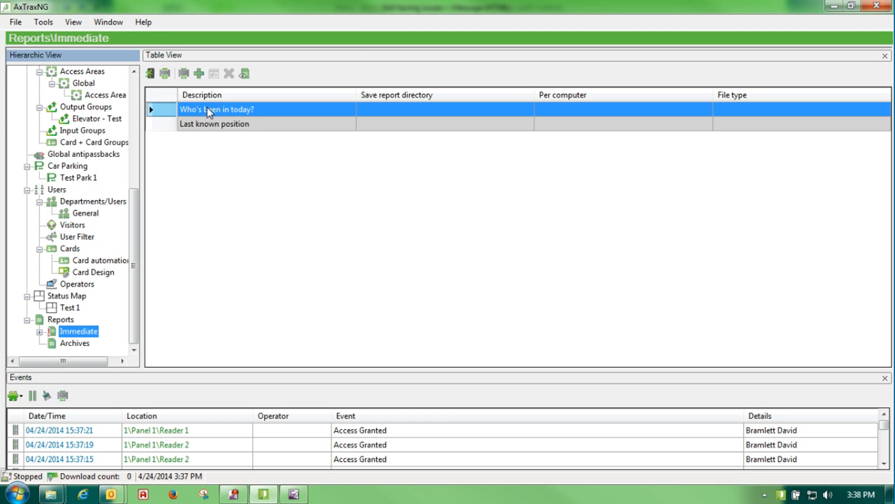
{"action": "left_click", "coordinate": [245, 74]}
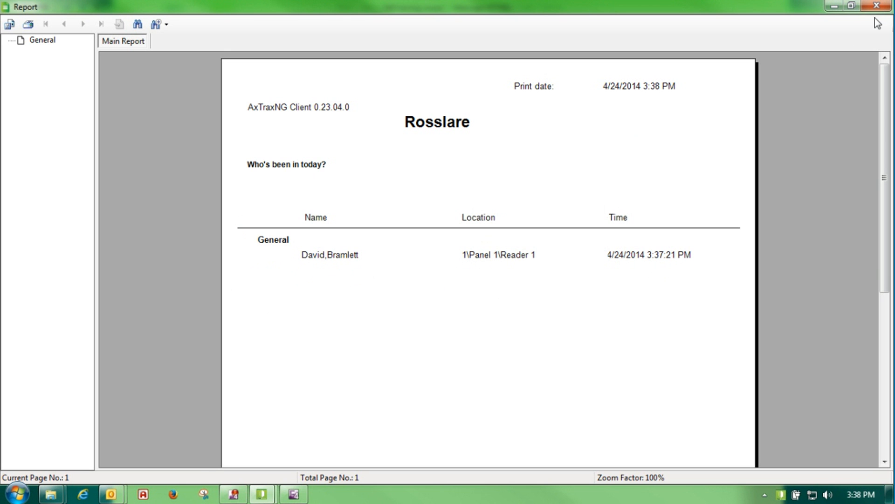
{"action": "left_click", "coordinate": [877, 6]}
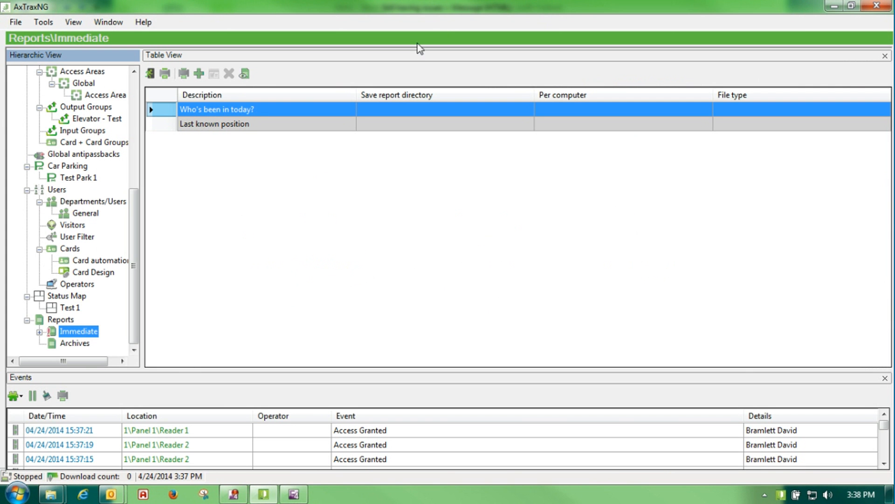
Preview and close the Last known position report, then show the empty Reports Archives list
{"action": "left_click", "coordinate": [161, 122]}
{"action": "left_click", "coordinate": [244, 73]}
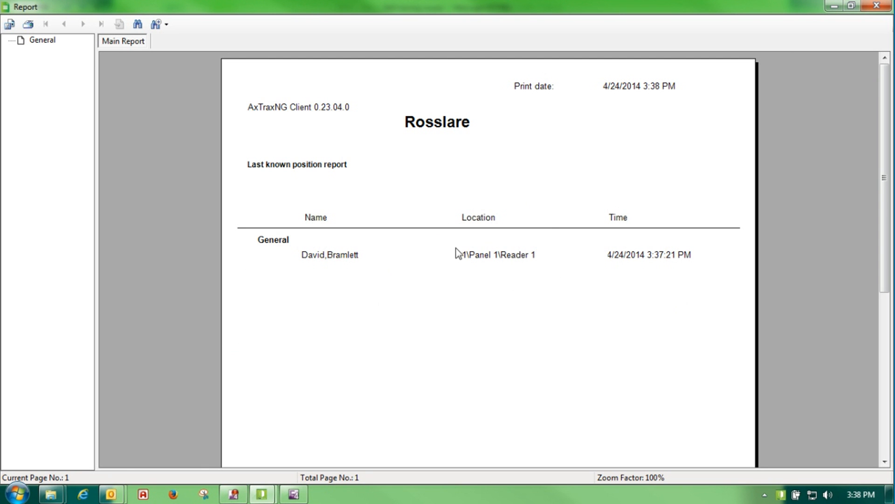
{"action": "left_click", "coordinate": [876, 5]}
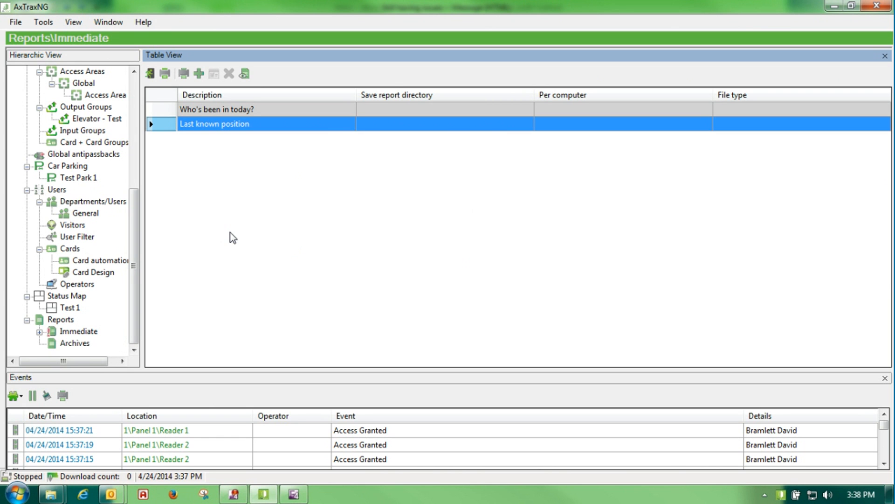
{"action": "left_click", "coordinate": [82, 343]}
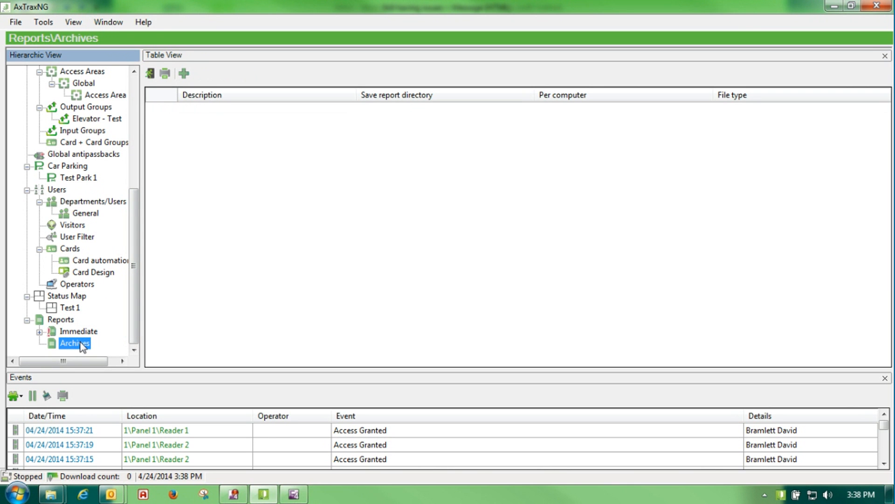
Start a new archive report as a Panels events Access report and proceed to user selection
{"action": "left_click", "coordinate": [185, 74]}
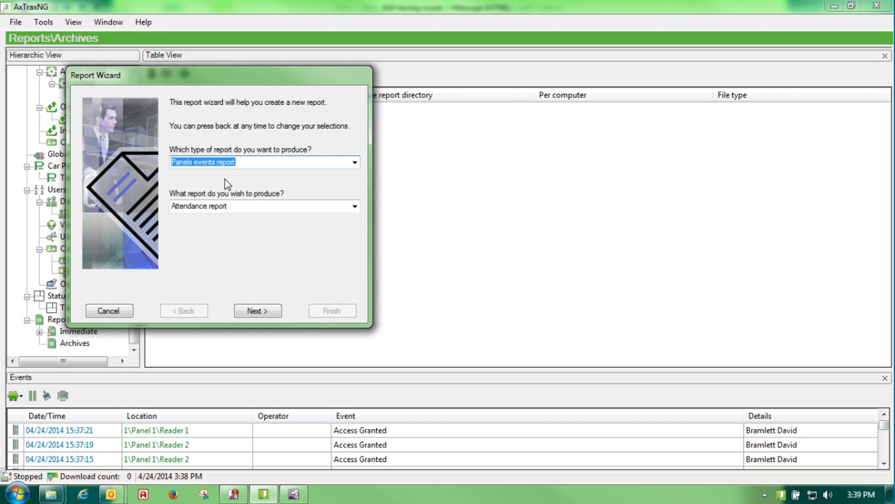
{"action": "left_click_drag", "start_coordinate": [214, 81], "coordinate": [326, 119]}
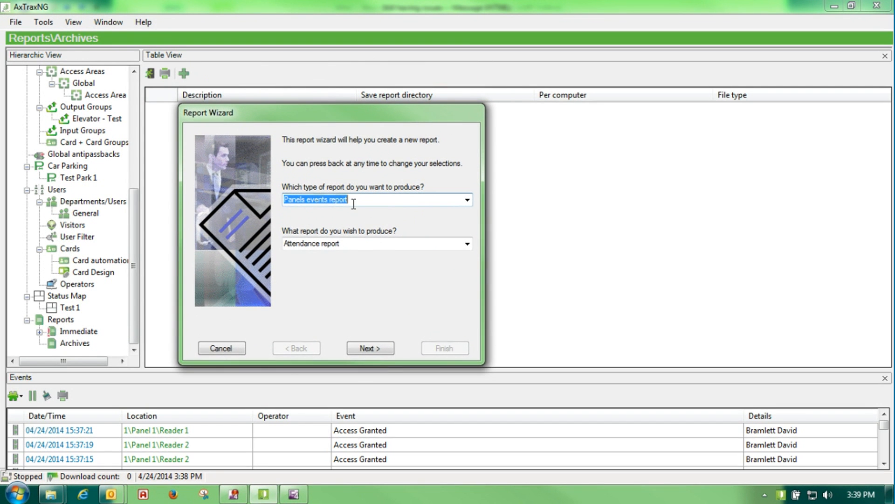
{"action": "left_click", "coordinate": [466, 245]}
{"action": "left_click", "coordinate": [440, 256]}
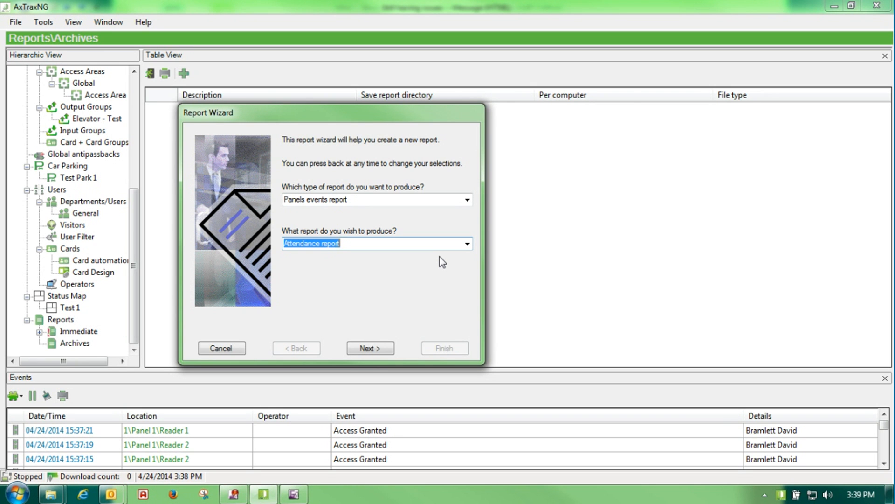
{"action": "left_click", "coordinate": [468, 244]}
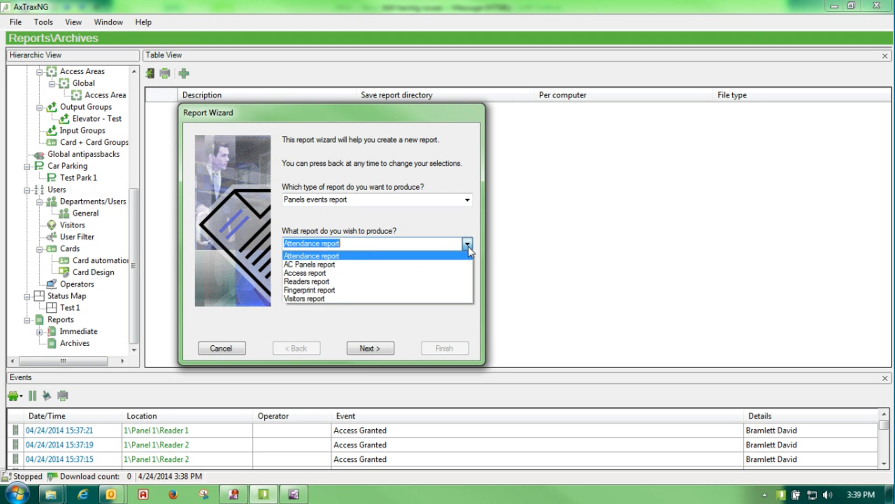
{"action": "left_click", "coordinate": [422, 273]}
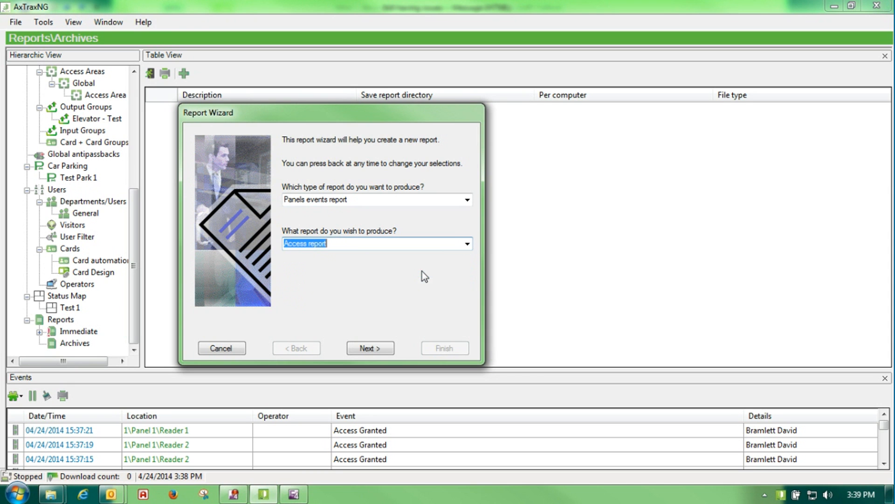
{"action": "left_click", "coordinate": [370, 349]}
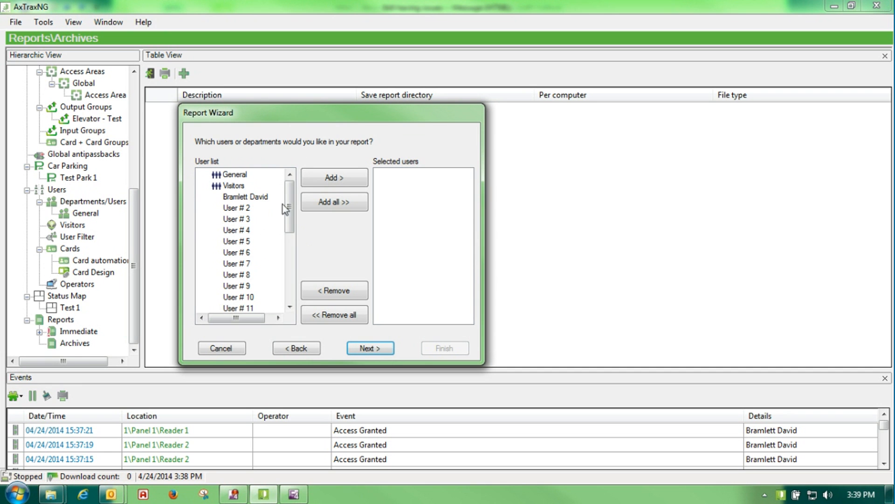
Add the first named user to the archive report
{"action": "mouse_move", "coordinate": [289, 186]}
{"action": "left_mouse_down"}
{"action": "mouse_move", "coordinate": [288, 289]}
{"action": "mouse_move", "coordinate": [293, 191]}
{"action": "left_mouse_up"}
{"action": "left_click", "coordinate": [246, 198]}
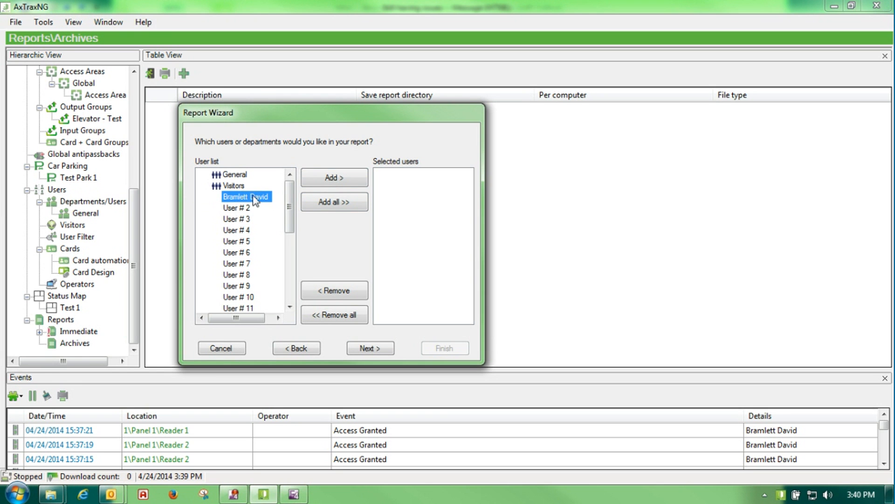
{"action": "left_click", "coordinate": [337, 177]}
{"action": "left_click", "coordinate": [368, 350]}
Include Access Granted events and reach the Access report 0 save settings
{"action": "left_click", "coordinate": [238, 164]}
{"action": "left_click", "coordinate": [318, 171]}
{"action": "left_click", "coordinate": [366, 348]}
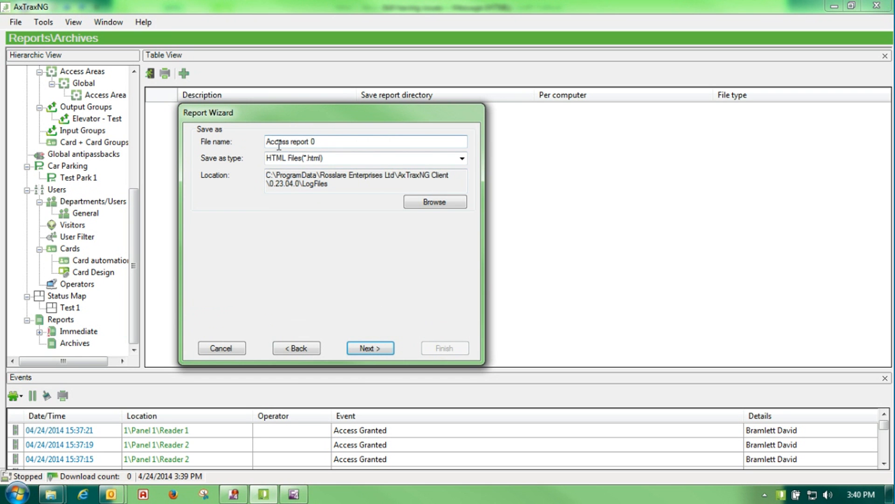
Keep HTML as the file type and generate Access report 0 for the last 7 days
{"action": "left_click", "coordinate": [463, 160]}
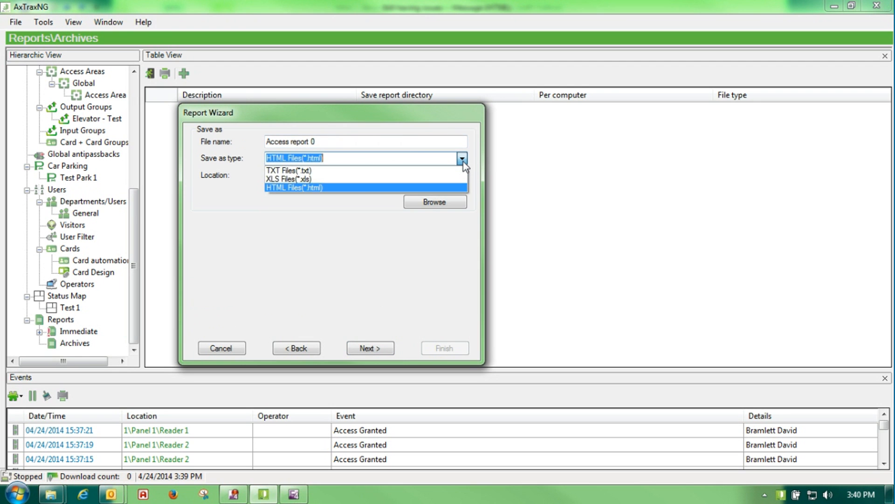
{"action": "left_click", "coordinate": [455, 187]}
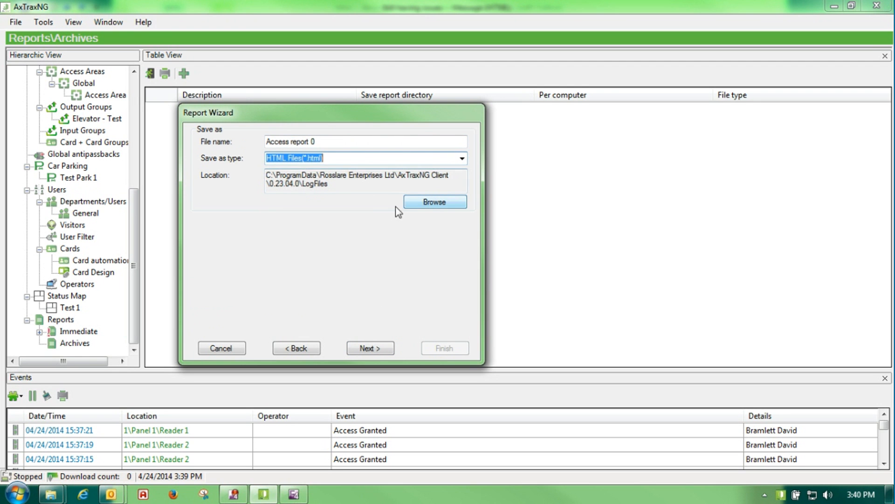
{"action": "left_click", "coordinate": [359, 349]}
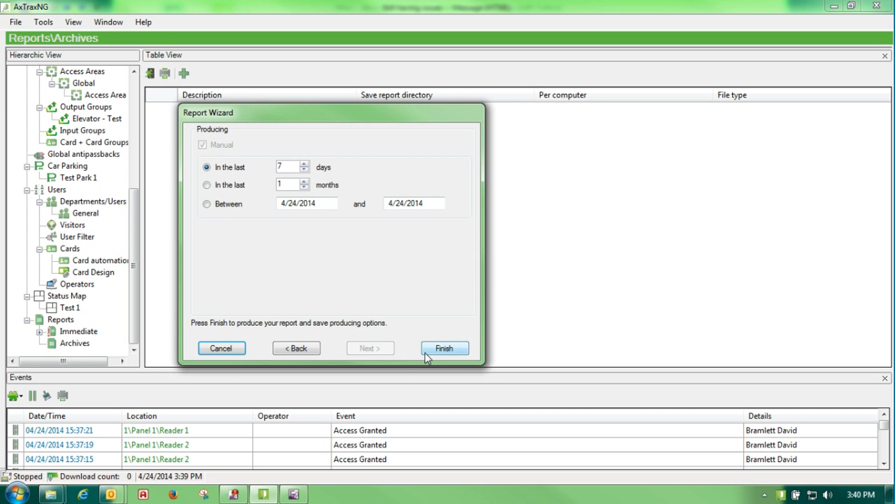
{"action": "left_click", "coordinate": [446, 347]}
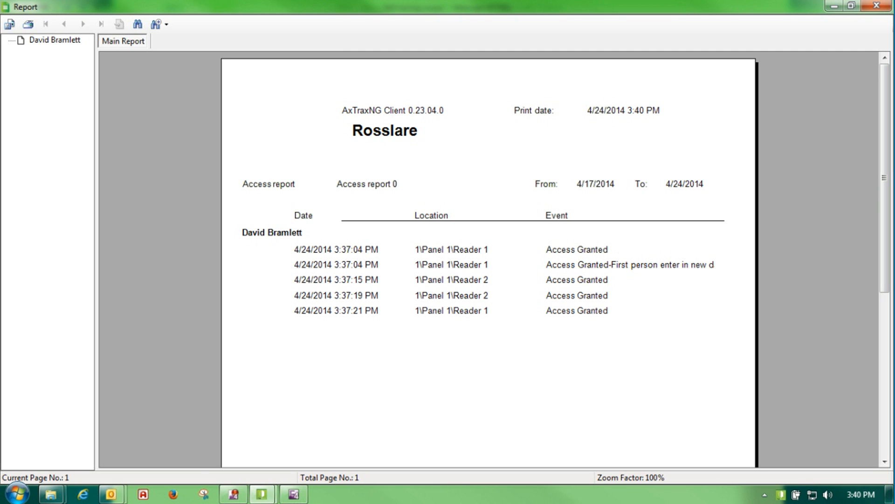
Close the Access report 0 preview with Alt+F4
{"action": "key", "text": "alt+F4"}
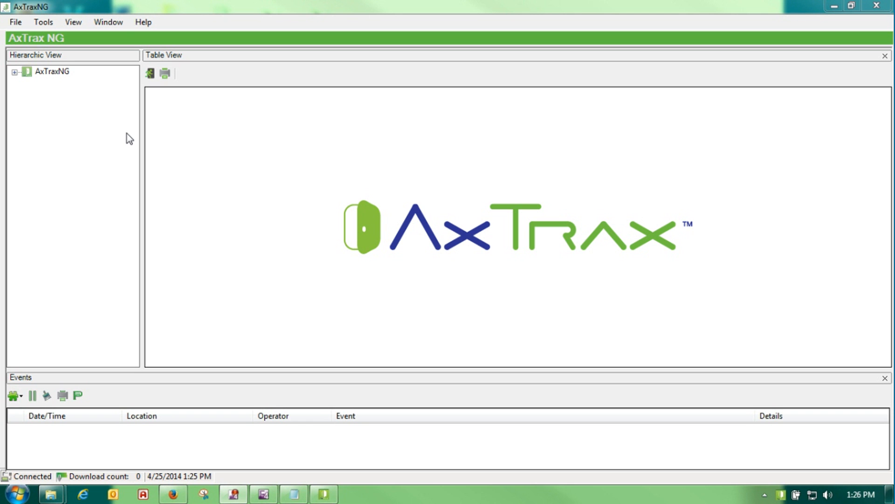
Back up the AxTraxNG database to the Desktop folder and accept the application-closing notice
{"action": "left_click", "coordinate": [46, 26]}
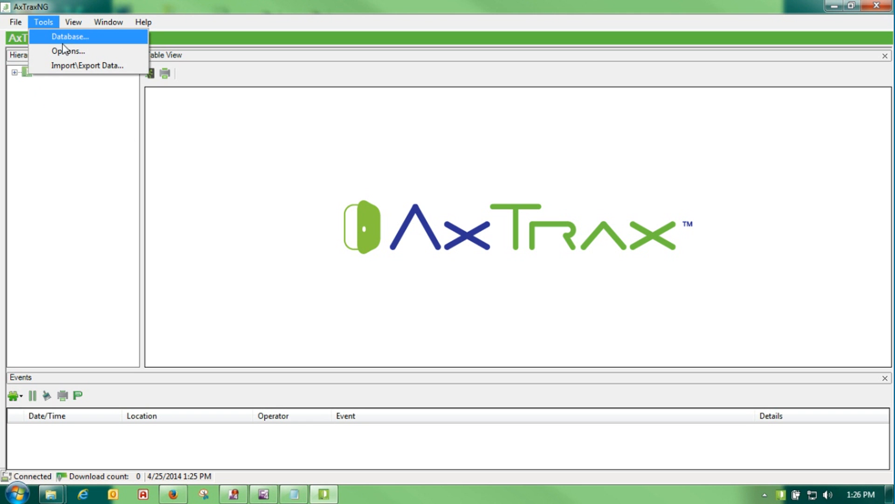
{"action": "left_click", "coordinate": [62, 36]}
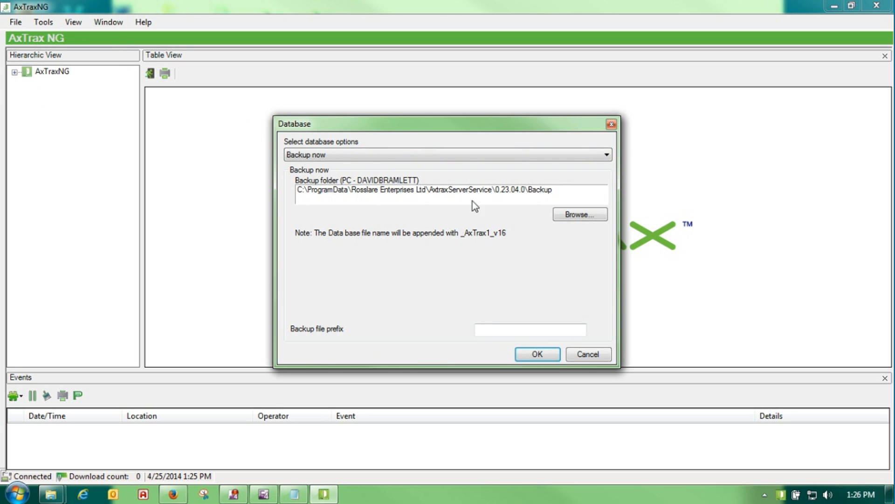
{"action": "left_click", "coordinate": [573, 216]}
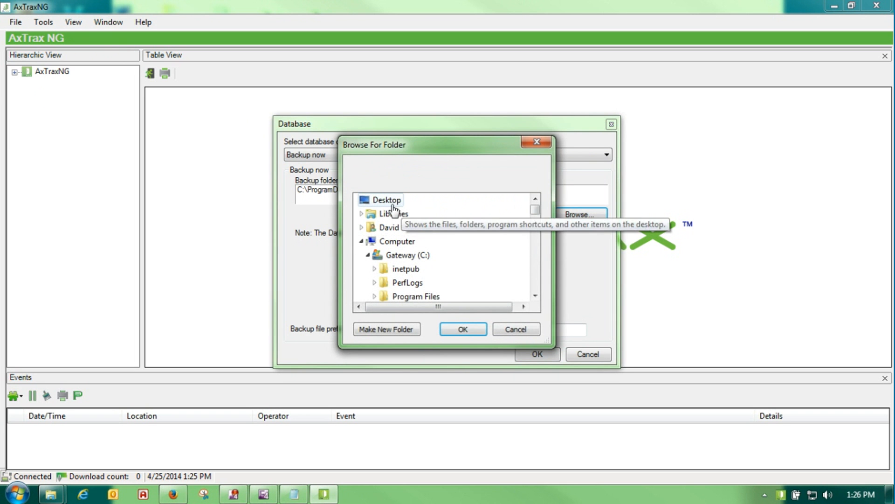
{"action": "left_click", "coordinate": [455, 327]}
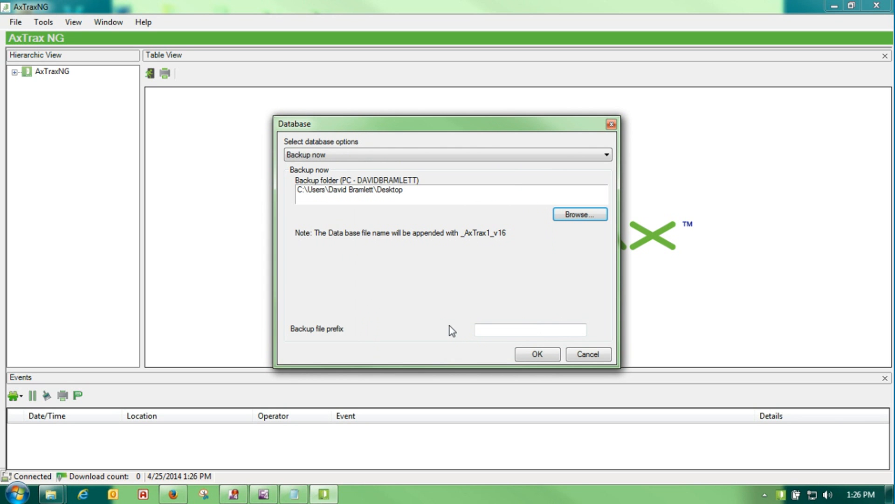
{"action": "left_click", "coordinate": [518, 358]}
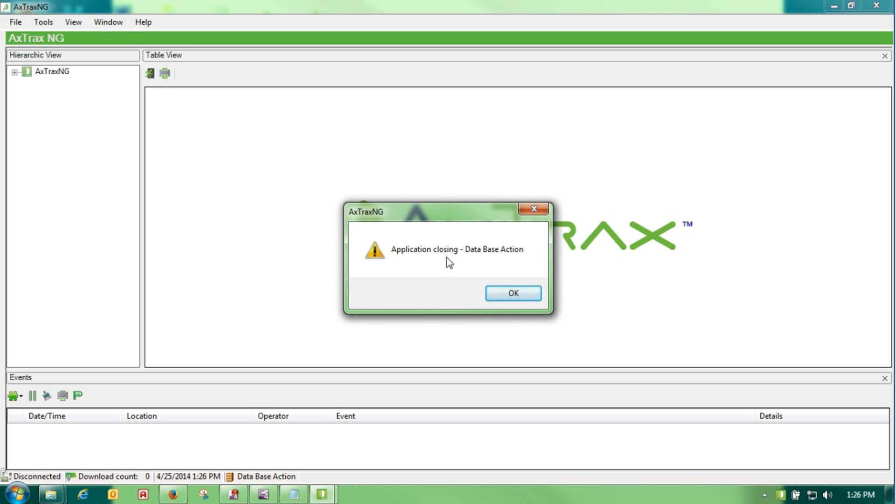
{"action": "left_click", "coordinate": [515, 295]}
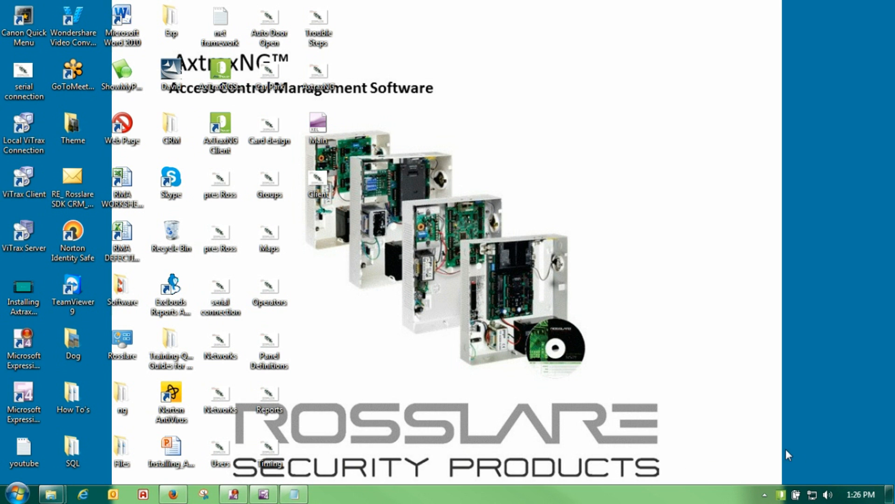
{"action": "double_click", "coordinate": [781, 495]}
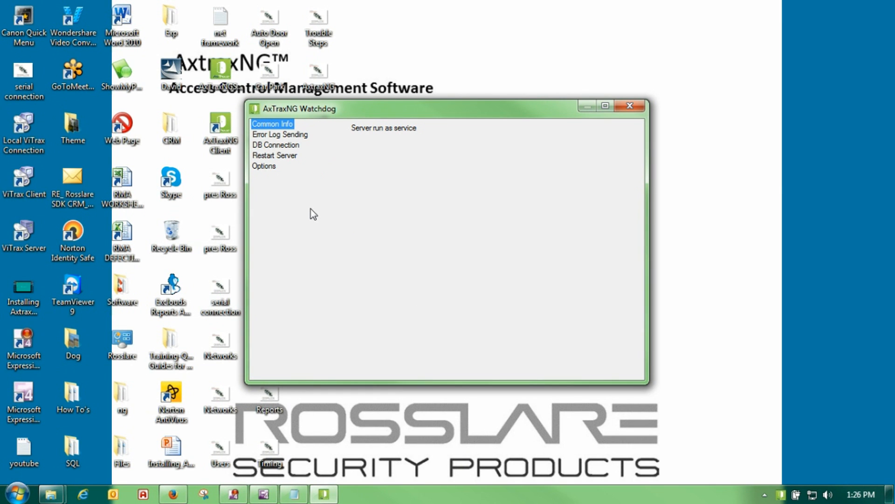
{"action": "left_click_drag", "start_coordinate": [368, 109], "coordinate": [477, 112]}
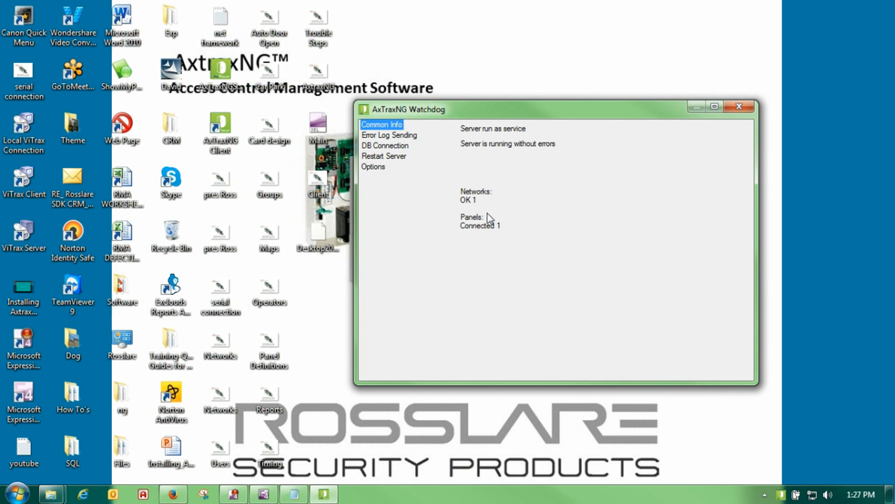
{"action": "left_click", "coordinate": [739, 107]}
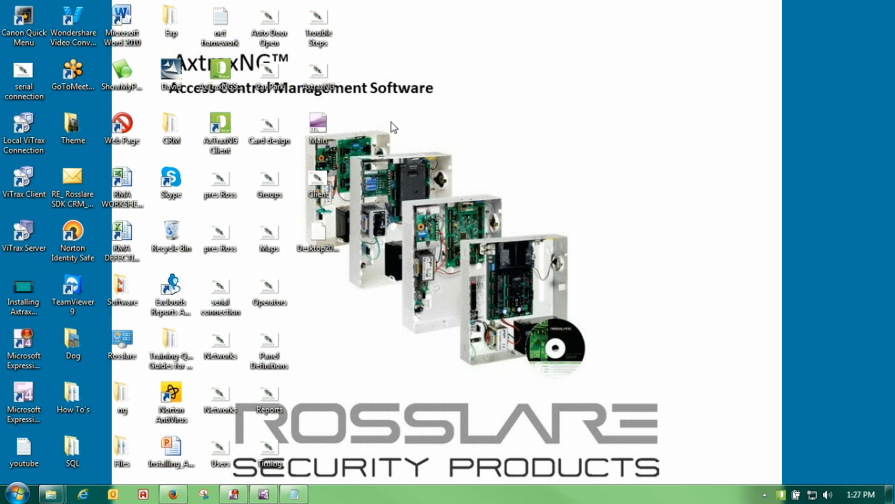
Open the Windows Services console through Task Manager
{"action": "right_click", "coordinate": [351, 497]}
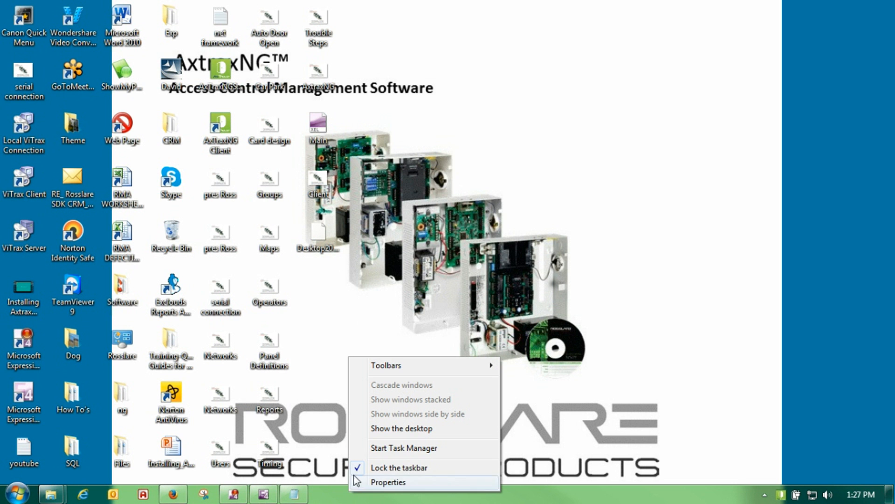
{"action": "left_click", "coordinate": [371, 449]}
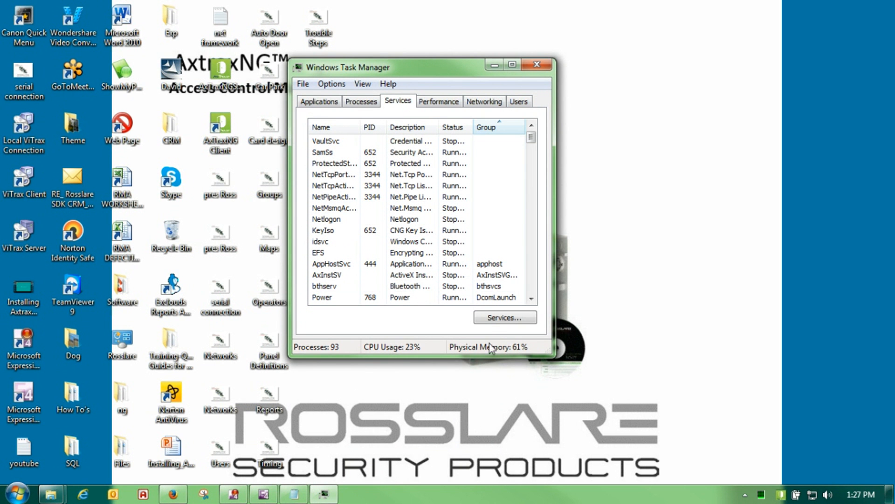
{"action": "left_click", "coordinate": [489, 320]}
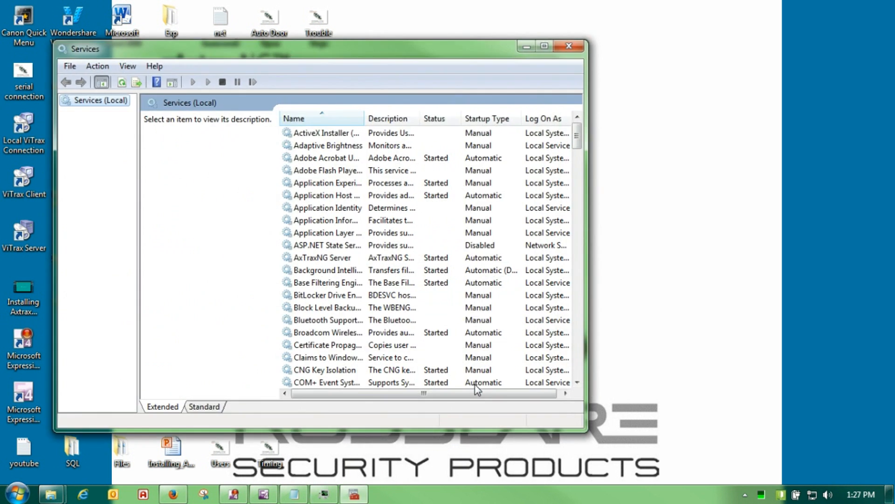
Jump to 'sql', widen the Name column, and open SQL Server (VERITRAX) properties
{"action": "left_click", "coordinate": [319, 296]}
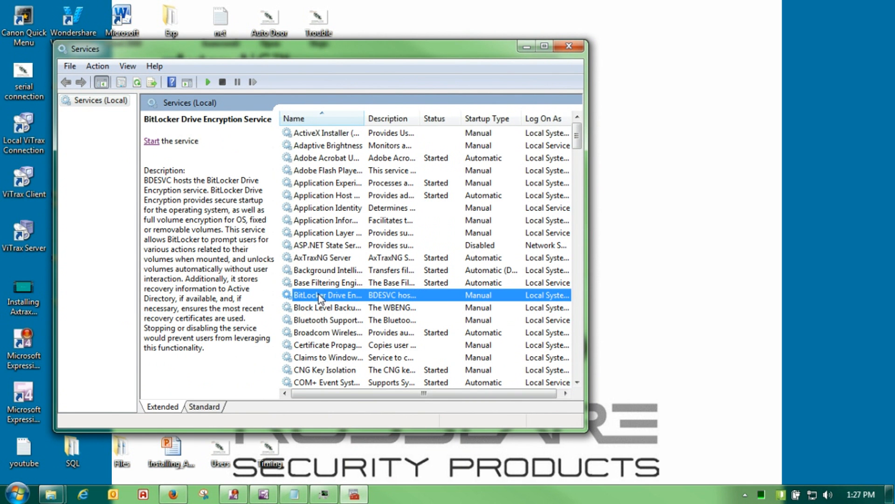
{"action": "type", "text": "sql"}
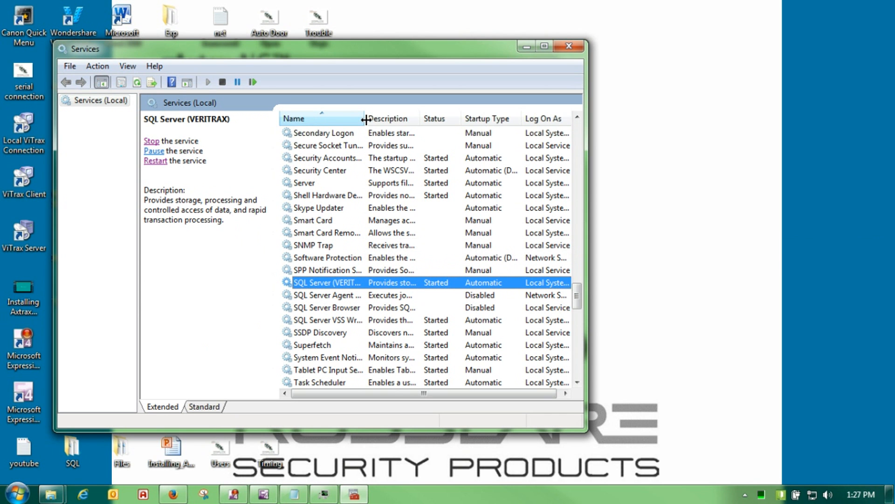
{"action": "left_click_drag", "start_coordinate": [366, 120], "coordinate": [401, 120]}
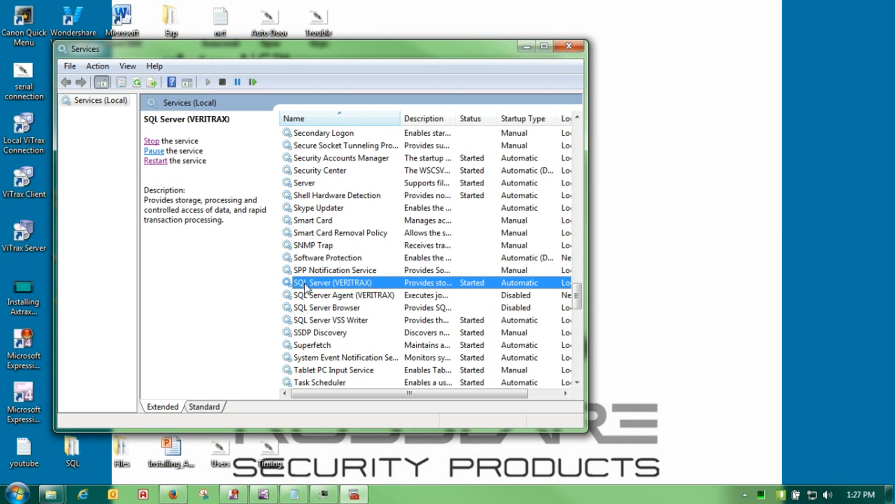
{"action": "double_click", "coordinate": [356, 282]}
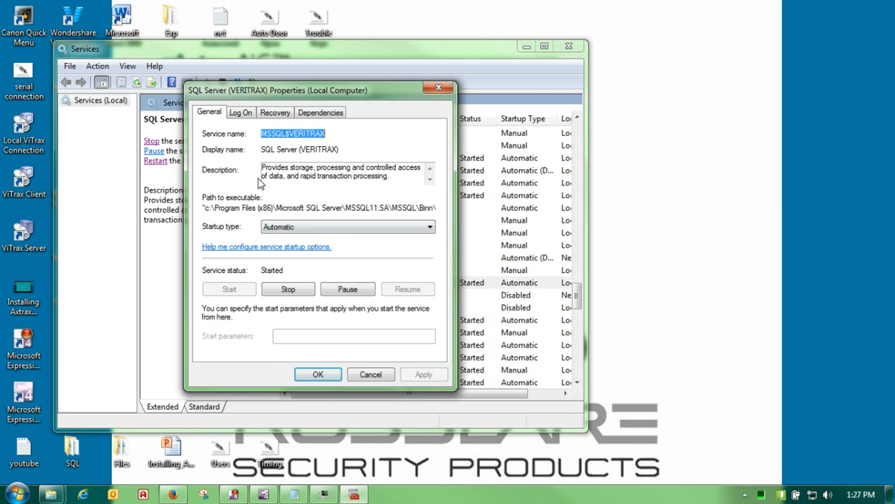
Confirm SQL Server (VERITRAX) logs on as Local System, then close Services and Task Manager
{"action": "left_click", "coordinate": [244, 113]}
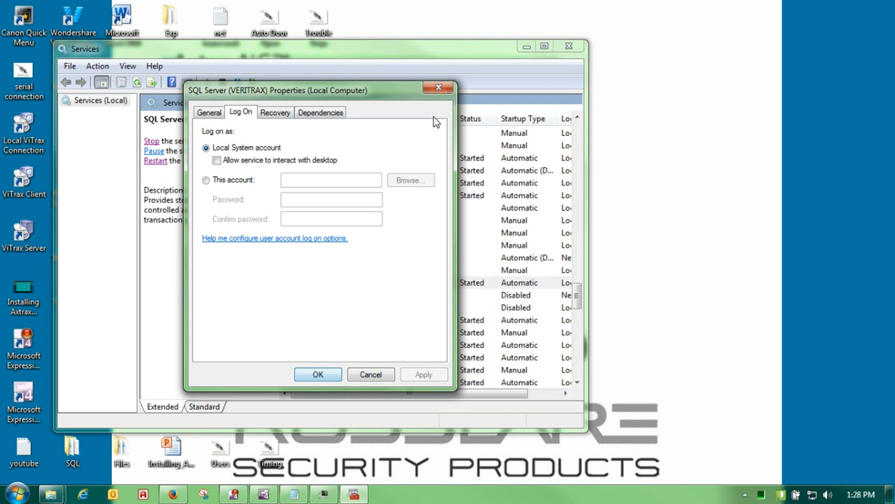
{"action": "left_click", "coordinate": [370, 374]}
{"action": "left_click", "coordinate": [345, 284]}
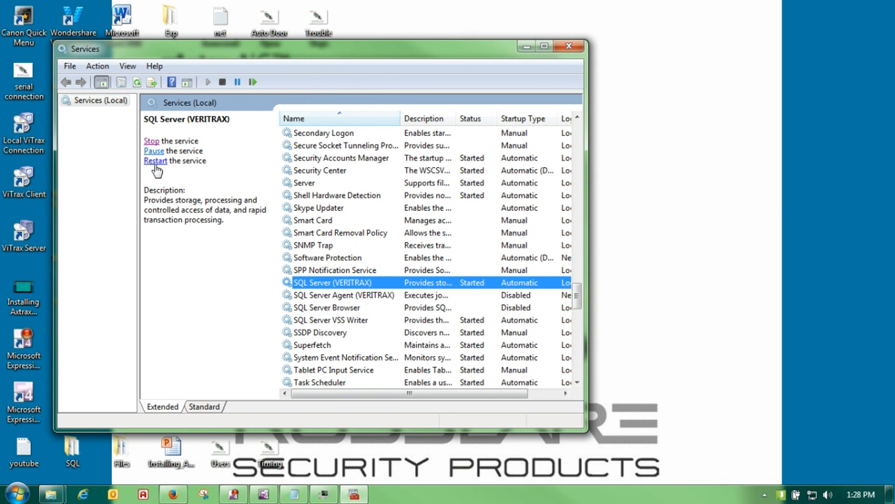
{"action": "left_click", "coordinate": [577, 48]}
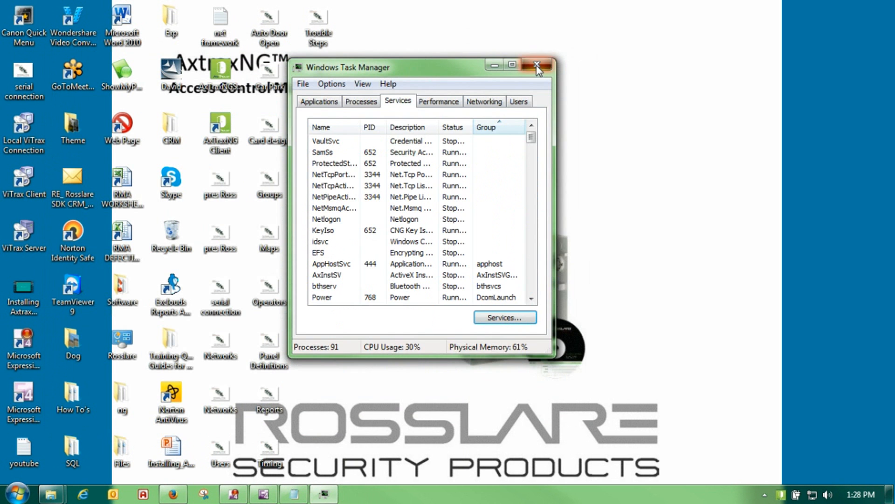
{"action": "left_click", "coordinate": [581, 60]}
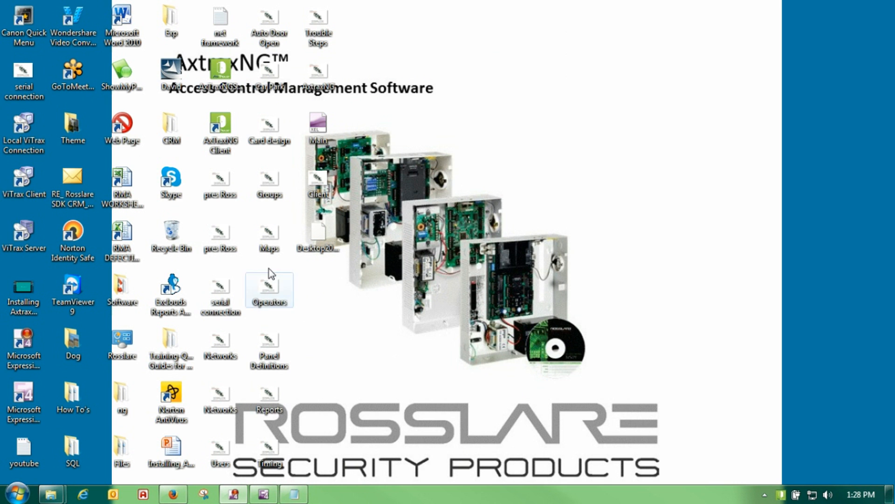
Relaunch AxtraxNG Client from the desktop and log on with the account password
{"action": "double_click", "coordinate": [228, 123]}
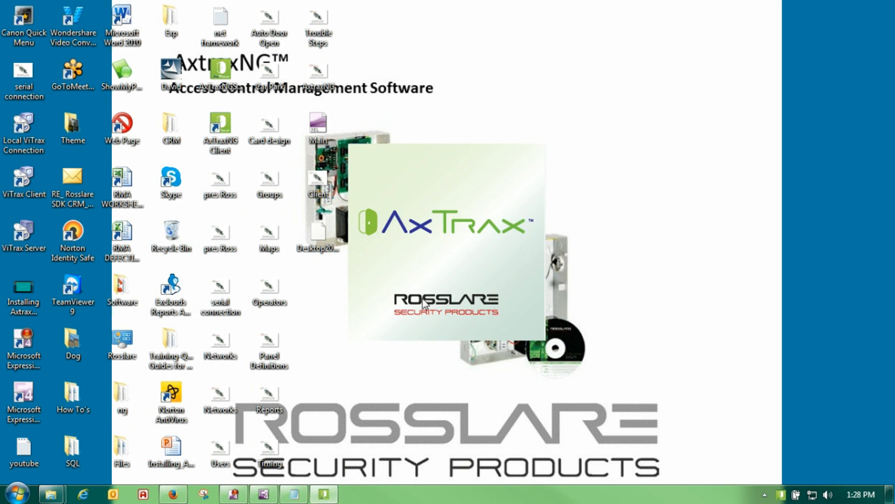
{"action": "type", "text": "admin"}
{"action": "key", "text": "Return"}
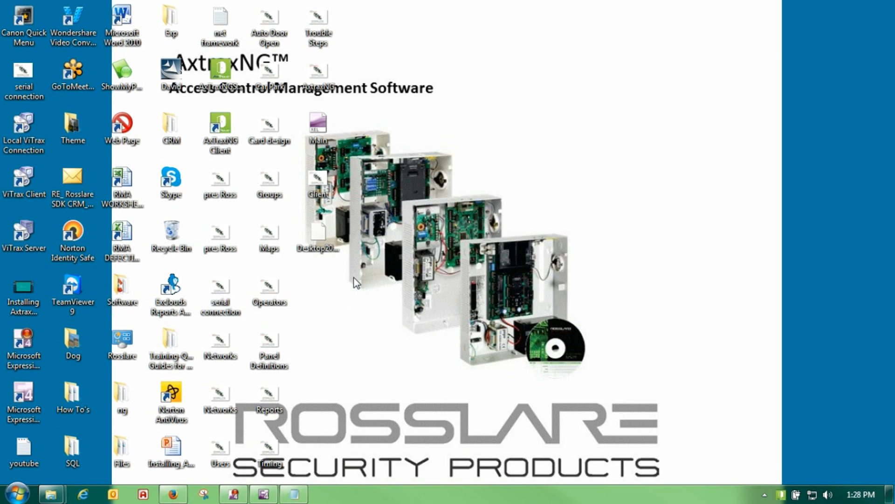